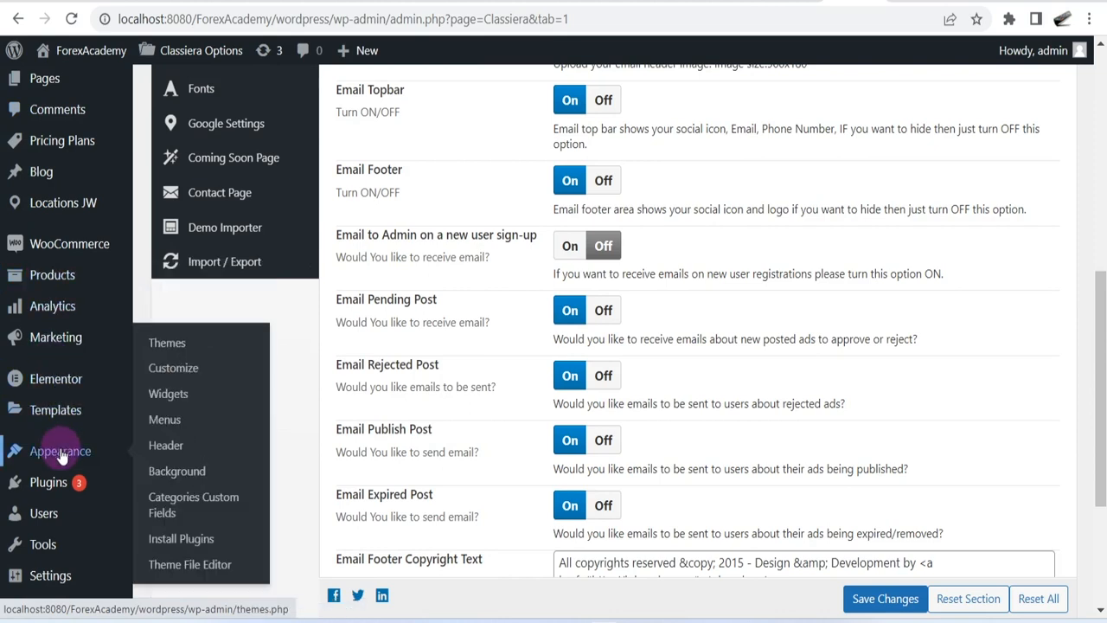
Step: Open the theme's menu settings, then check the header and footer of the live ForexAcademy site for existing menus
{"action": "left_click", "coordinate": [177, 421]}
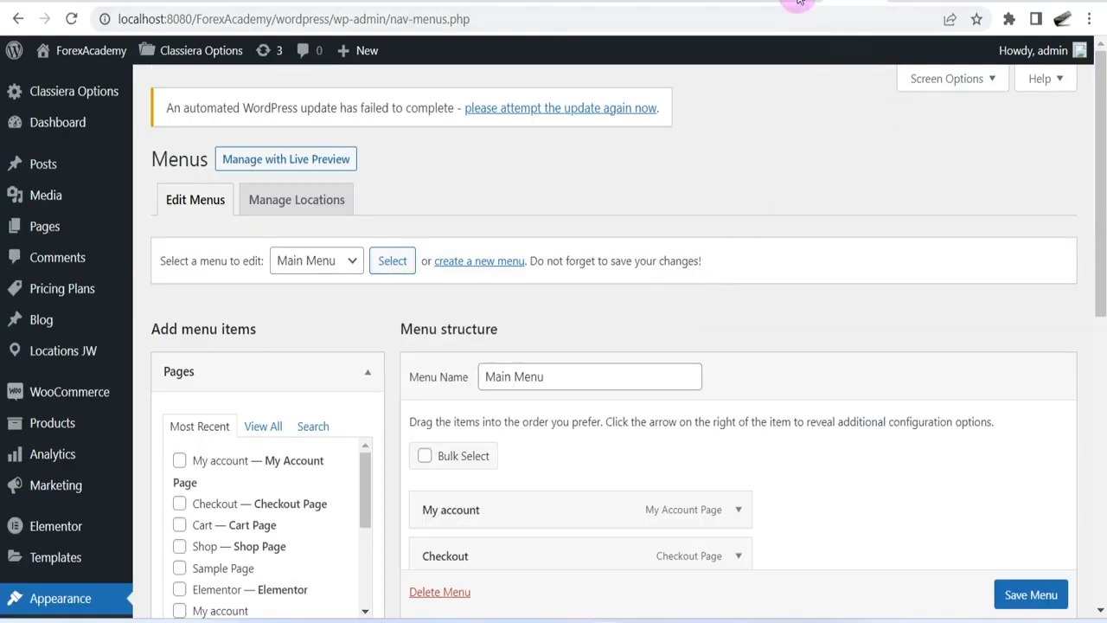
{"action": "left_click", "coordinate": [799, 3]}
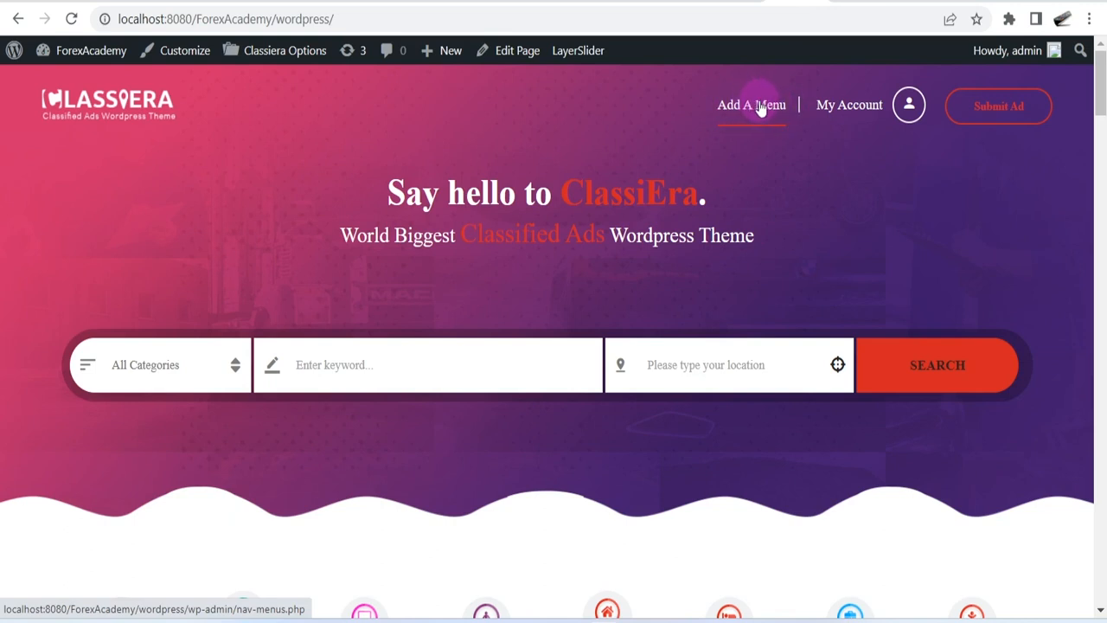
{"action": "left_click_drag", "start_coordinate": [1100, 95], "coordinate": [1099, 588]}
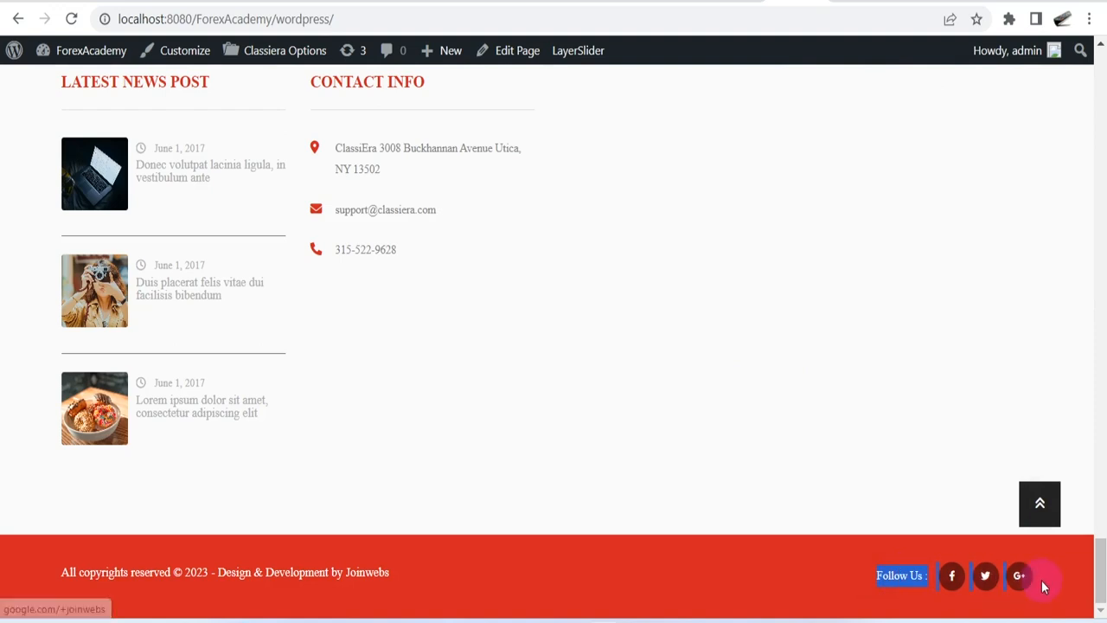
{"action": "left_click_drag", "start_coordinate": [1099, 519], "coordinate": [1100, 52]}
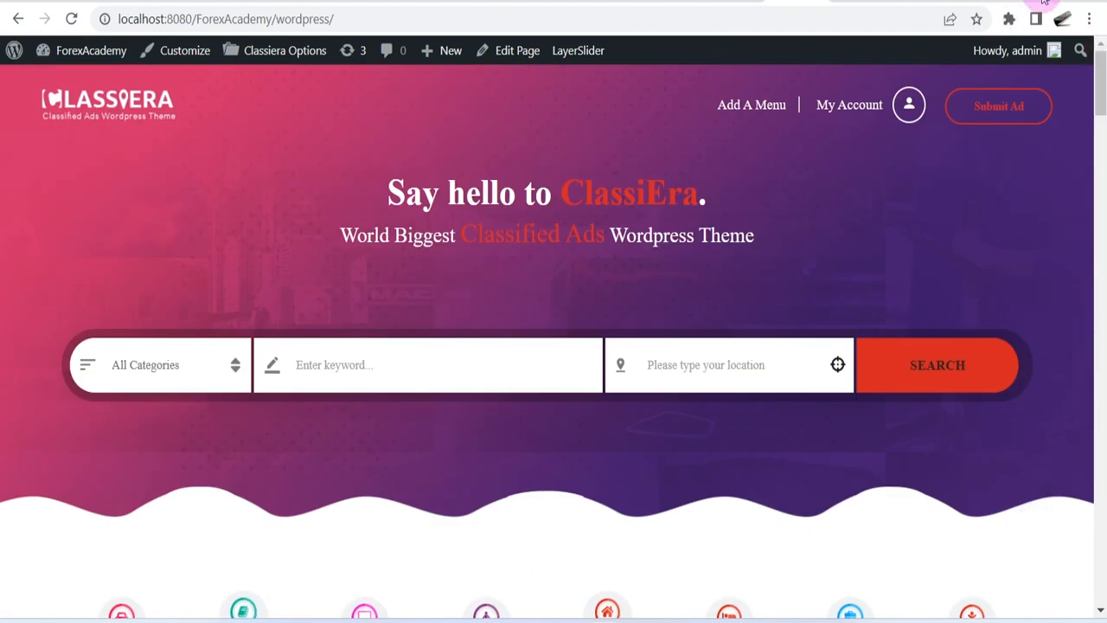
Step: View the site in a smaller separate window, check its mobile navigation menu, and return to the menu settings
{"action": "left_click_drag", "start_coordinate": [788, 11], "coordinate": [784, 73]}
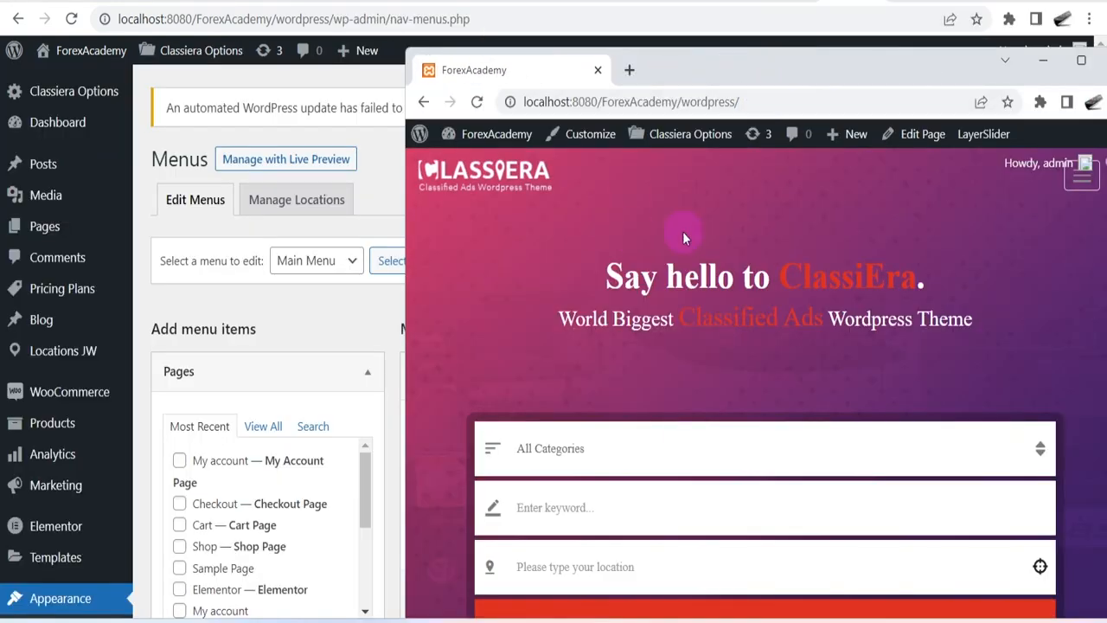
{"action": "left_click_drag", "start_coordinate": [947, 57], "coordinate": [822, 59]}
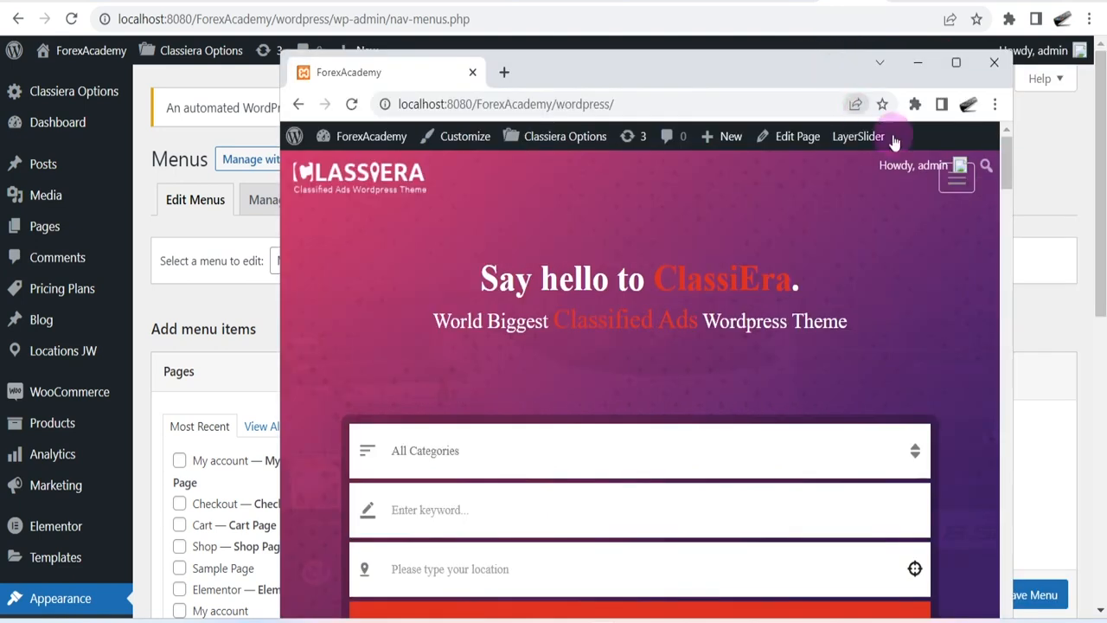
{"action": "left_click", "coordinate": [957, 183]}
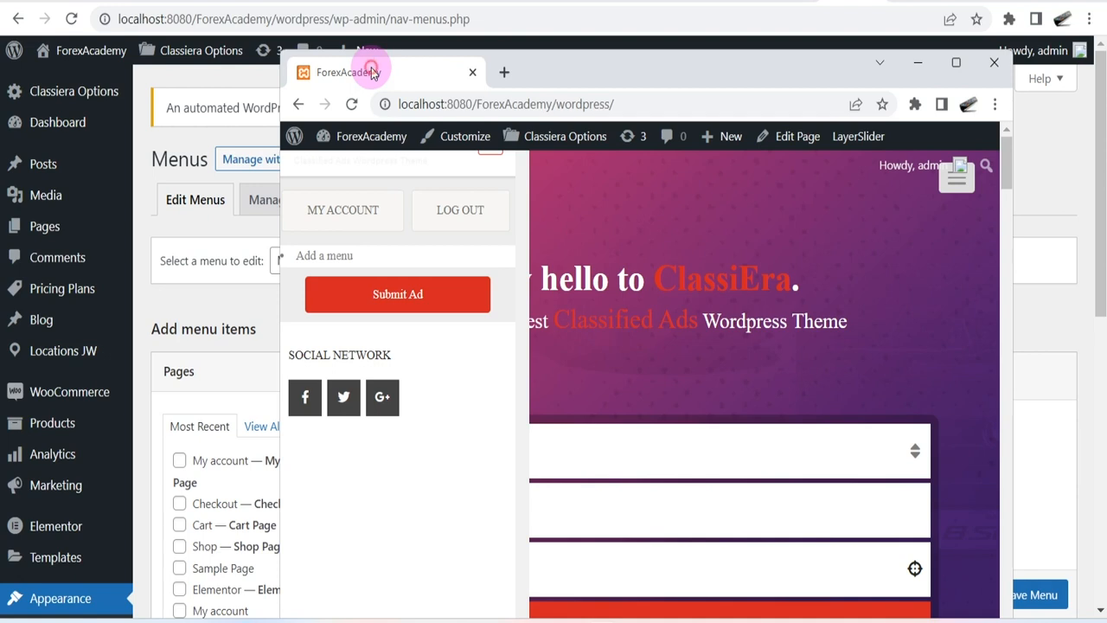
{"action": "left_click", "coordinate": [255, 206]}
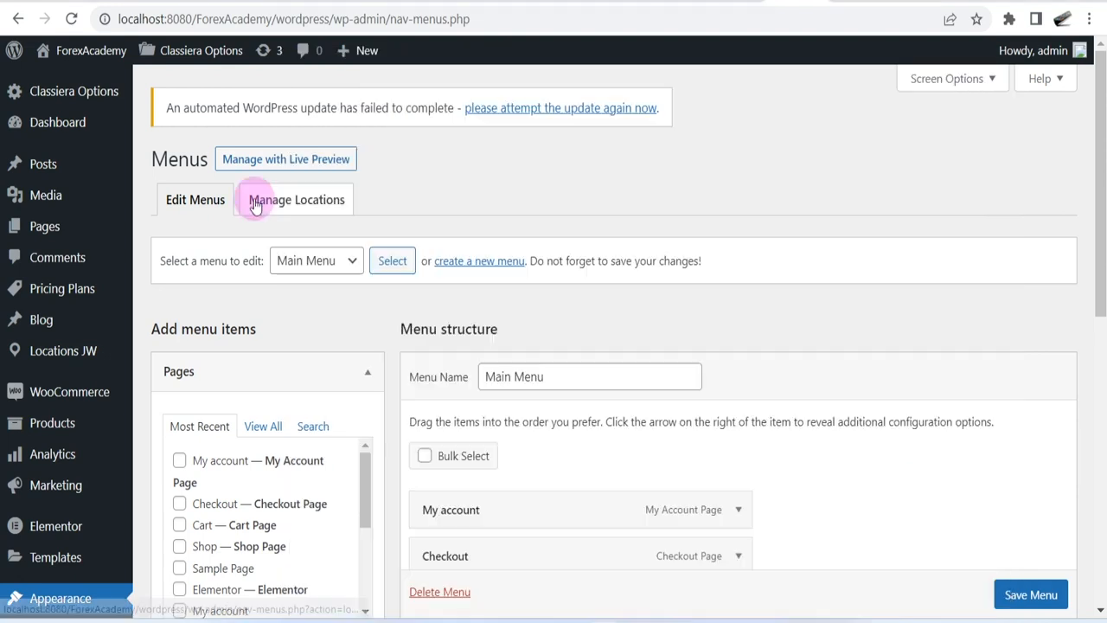
Step: Assign Main Menu to the Primary Menu theme location and check where that location sits on the live site
{"action": "left_click", "coordinate": [308, 206]}
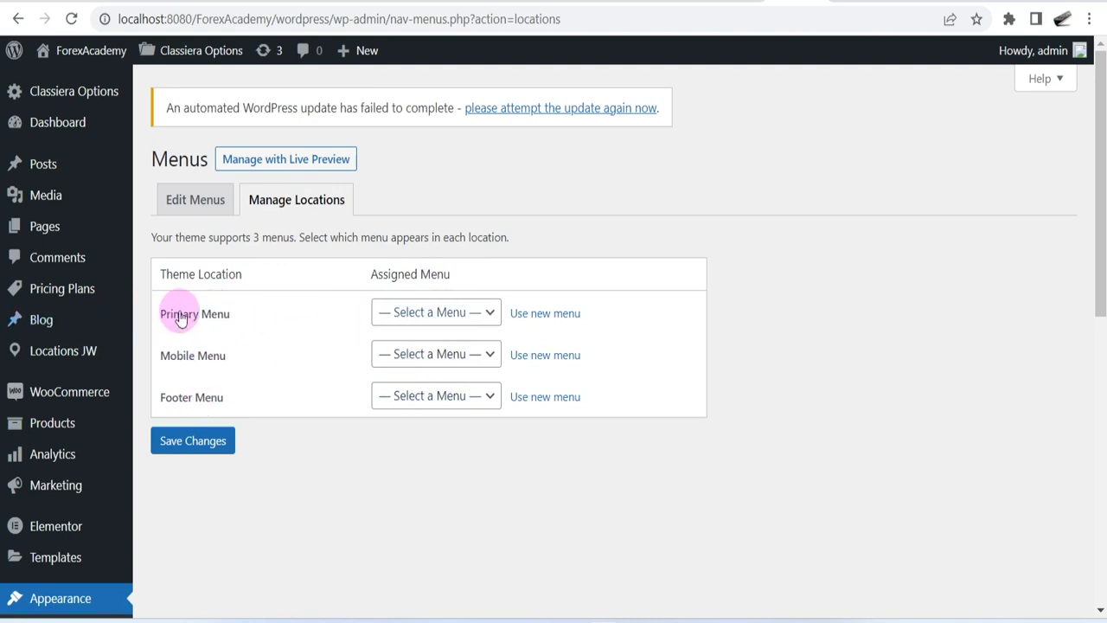
{"action": "left_click", "coordinate": [493, 317]}
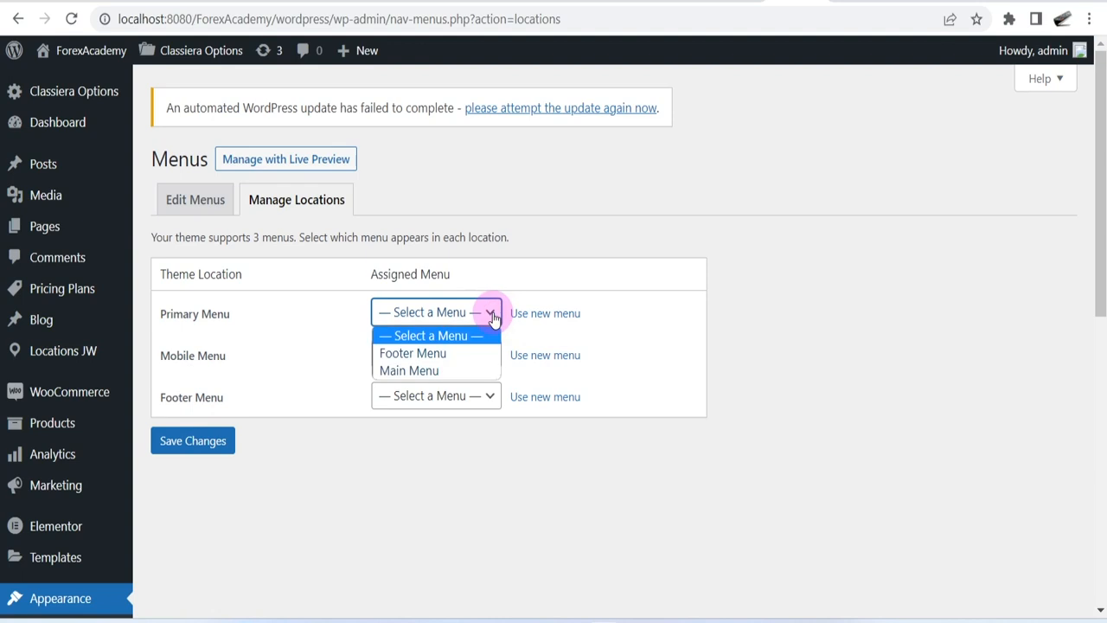
{"action": "left_click", "coordinate": [445, 372]}
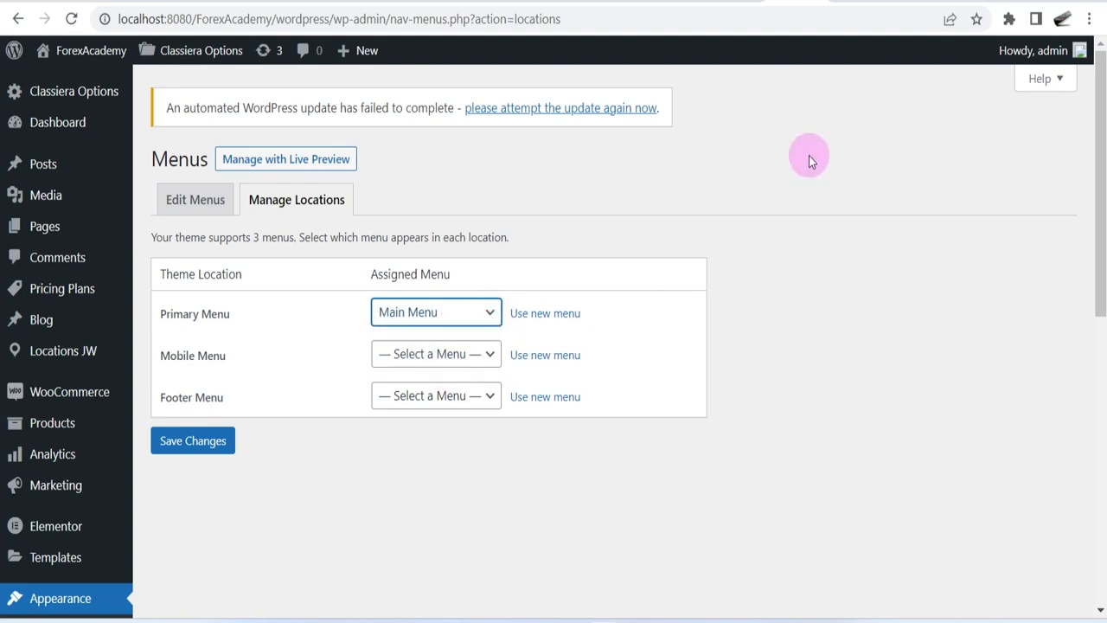
{"action": "left_click", "coordinate": [851, 6]}
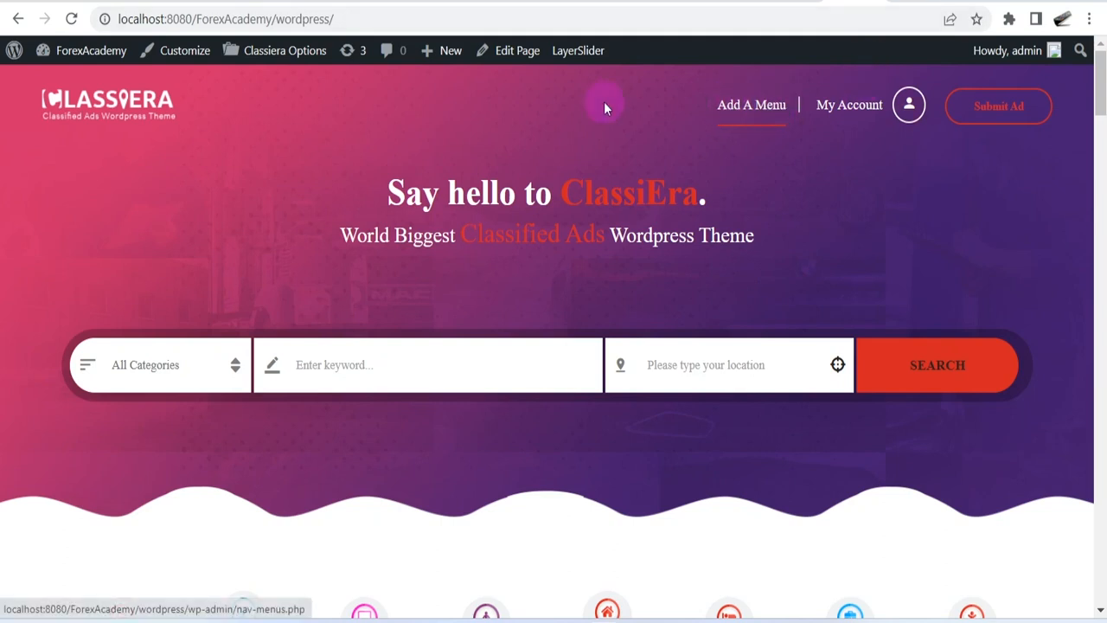
{"action": "left_click", "coordinate": [804, 7]}
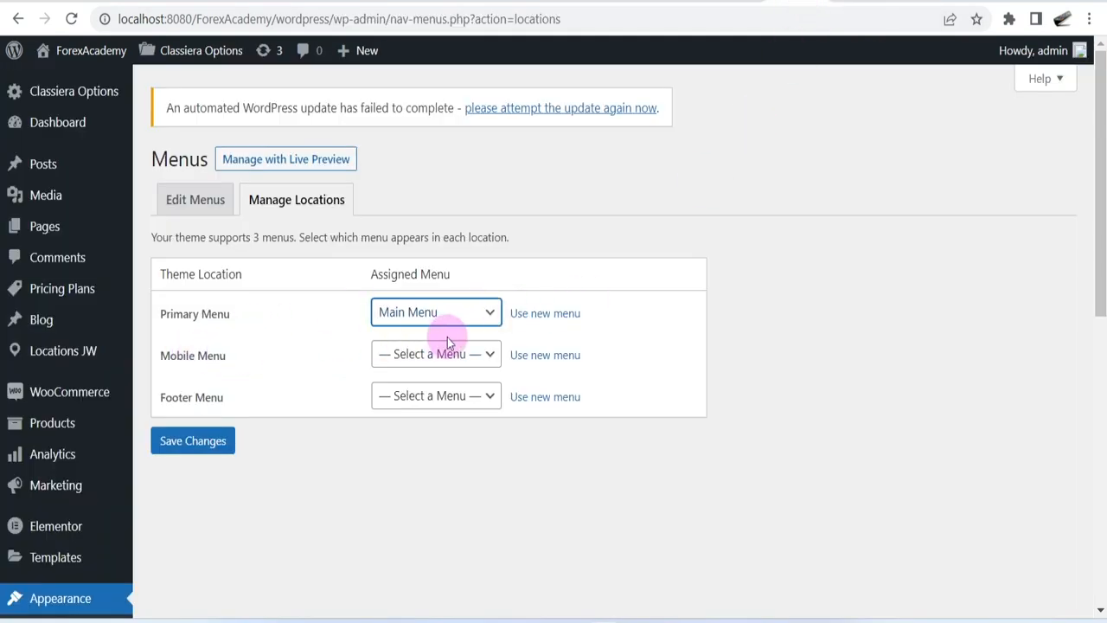
Step: Assign Main Menu to the Mobile Menu location and Footer Menu to the Footer Menu location, and save the location changes
{"action": "left_click", "coordinate": [491, 354]}
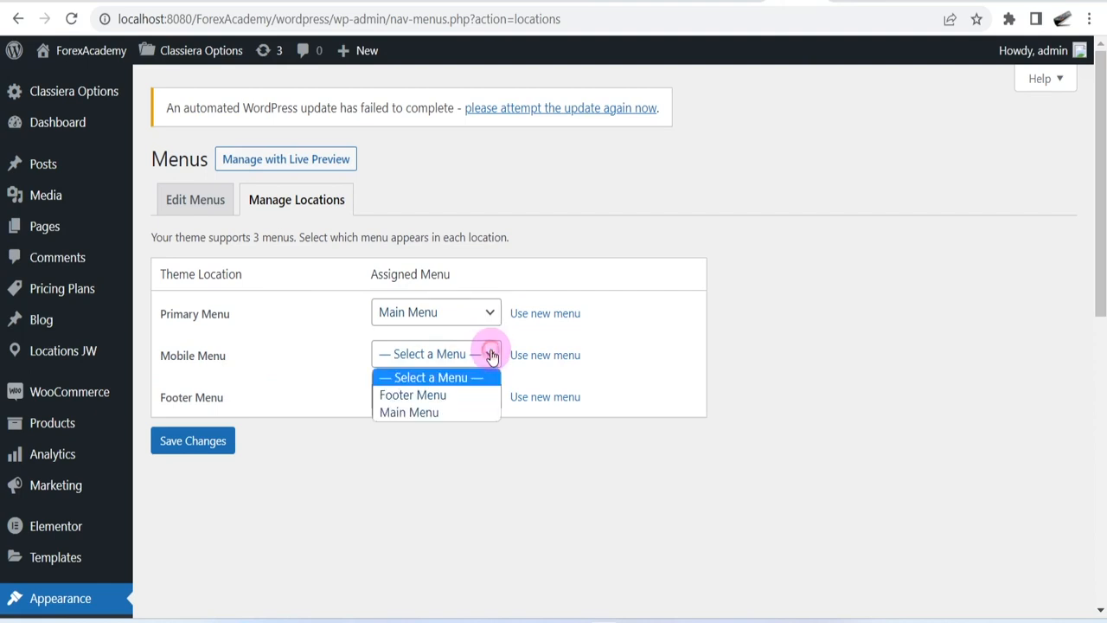
{"action": "left_click", "coordinate": [446, 412]}
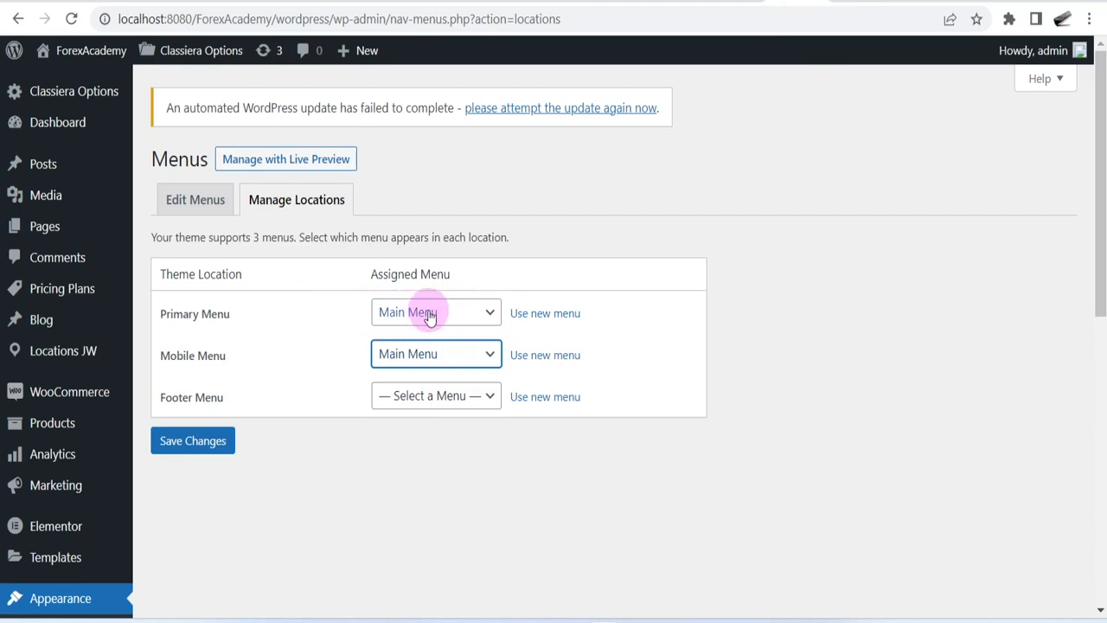
{"action": "left_click", "coordinate": [488, 395]}
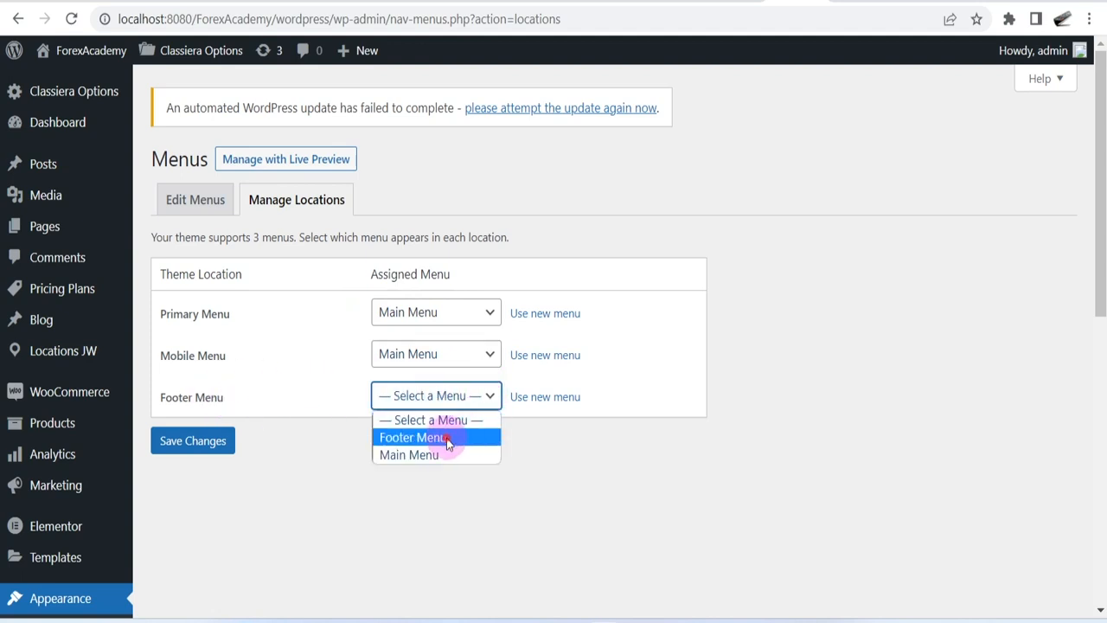
{"action": "left_click", "coordinate": [446, 437]}
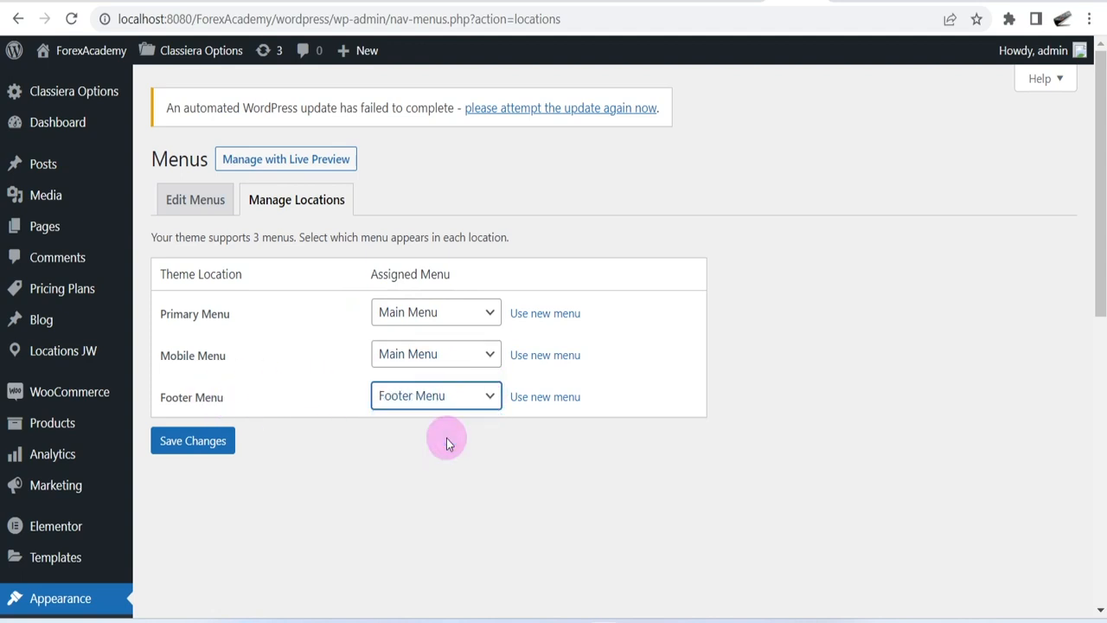
{"action": "left_click", "coordinate": [192, 443]}
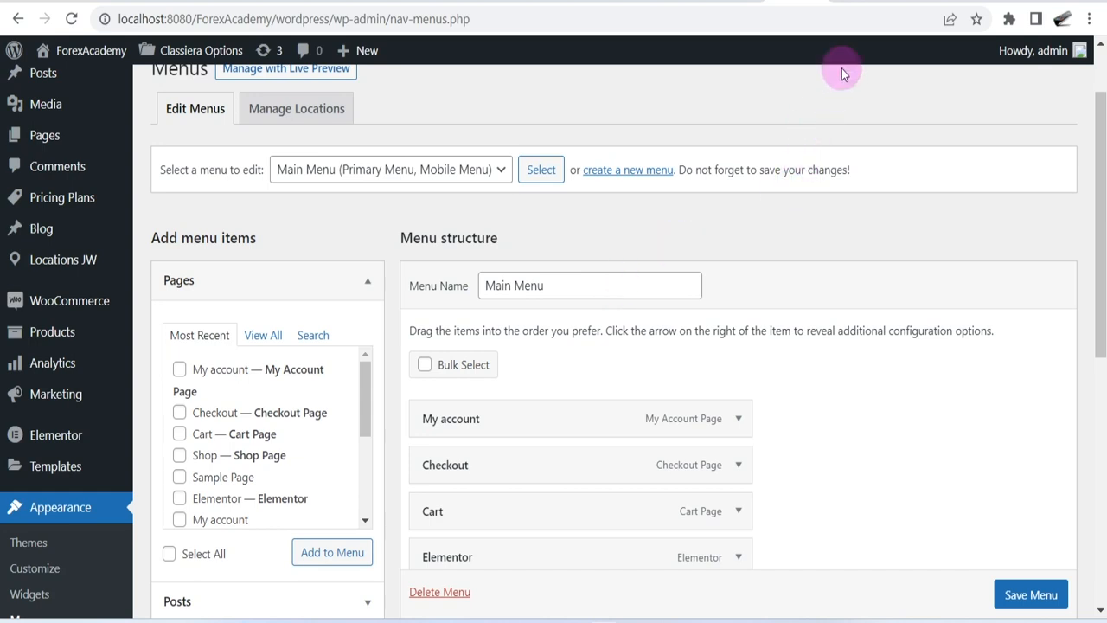
Step: Reload the live site and examine the menus in its header and footer
{"action": "left_click", "coordinate": [849, 3]}
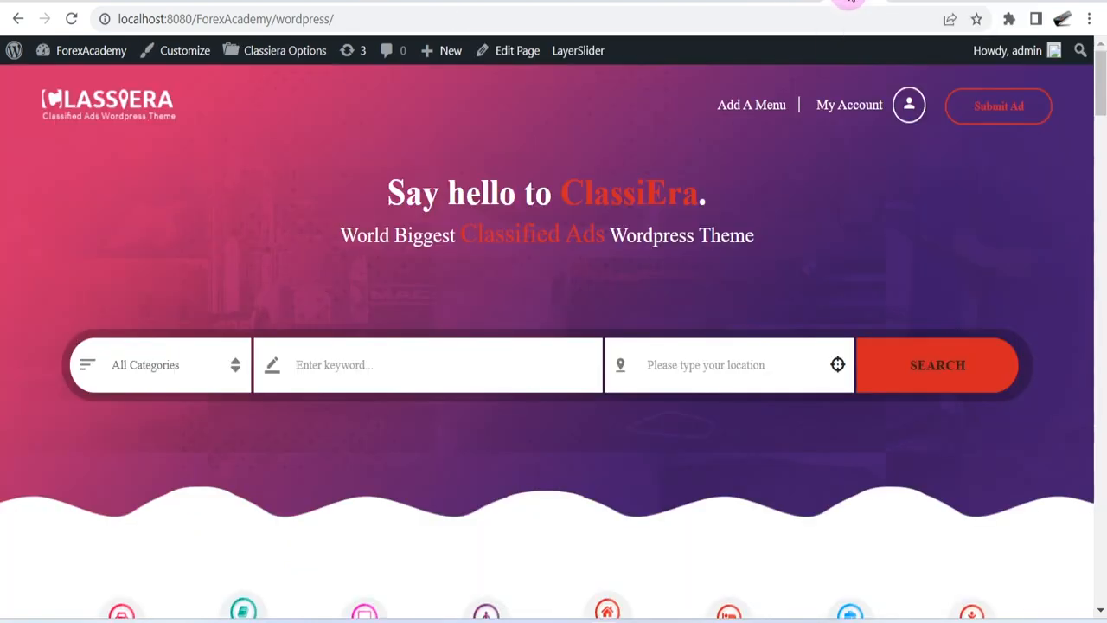
{"action": "right_click", "coordinate": [320, 121]}
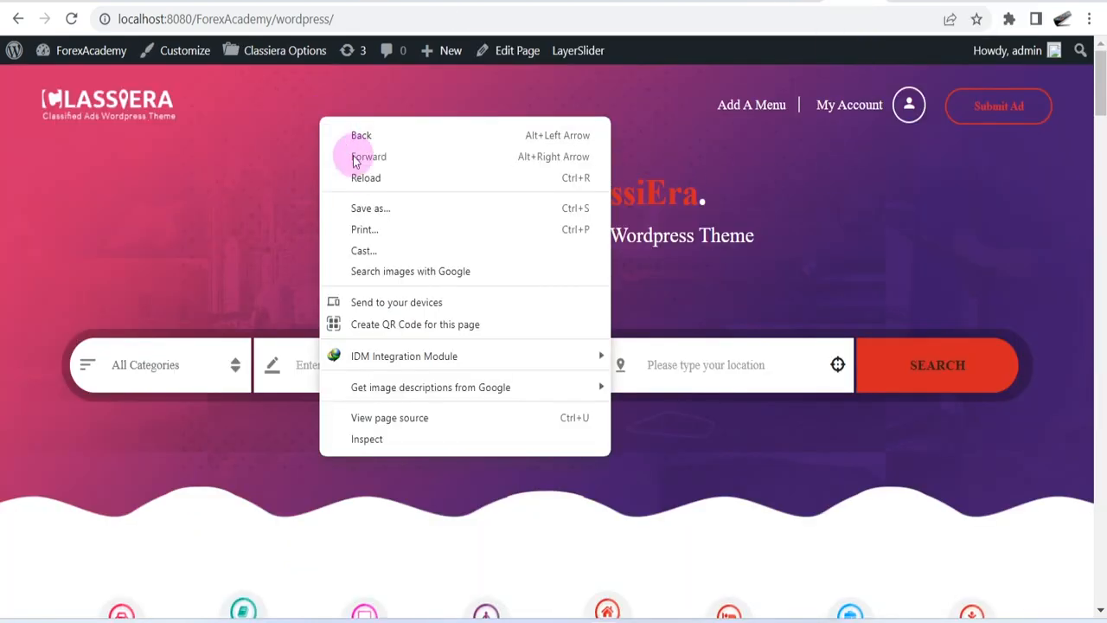
{"action": "left_click", "coordinate": [363, 175]}
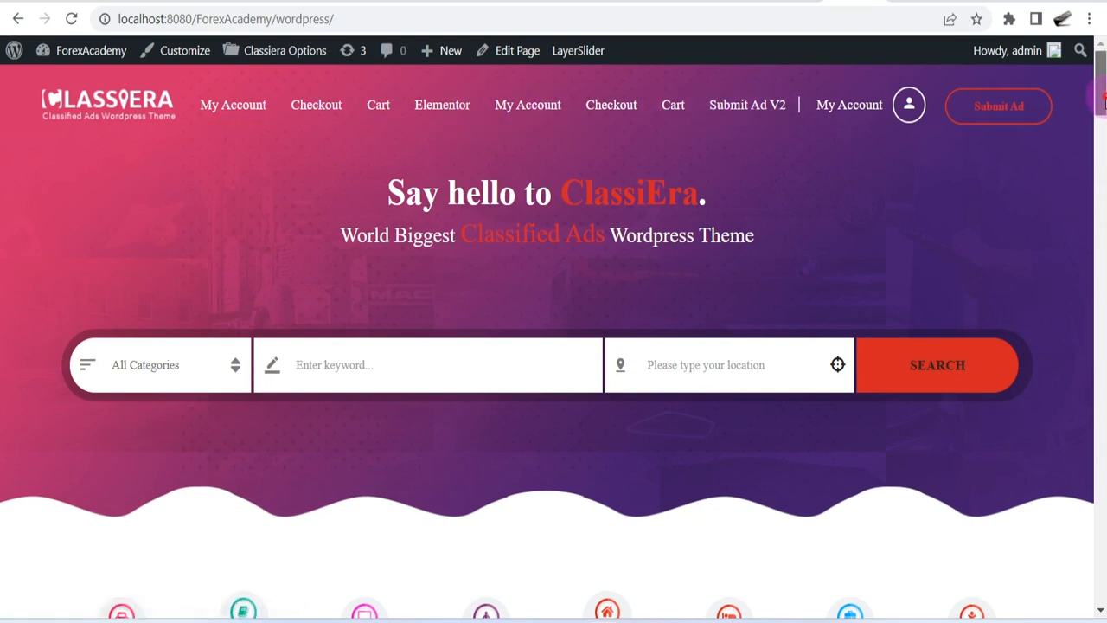
{"action": "left_click", "coordinate": [1091, 558]}
{"action": "left_click", "coordinate": [1099, 612]}
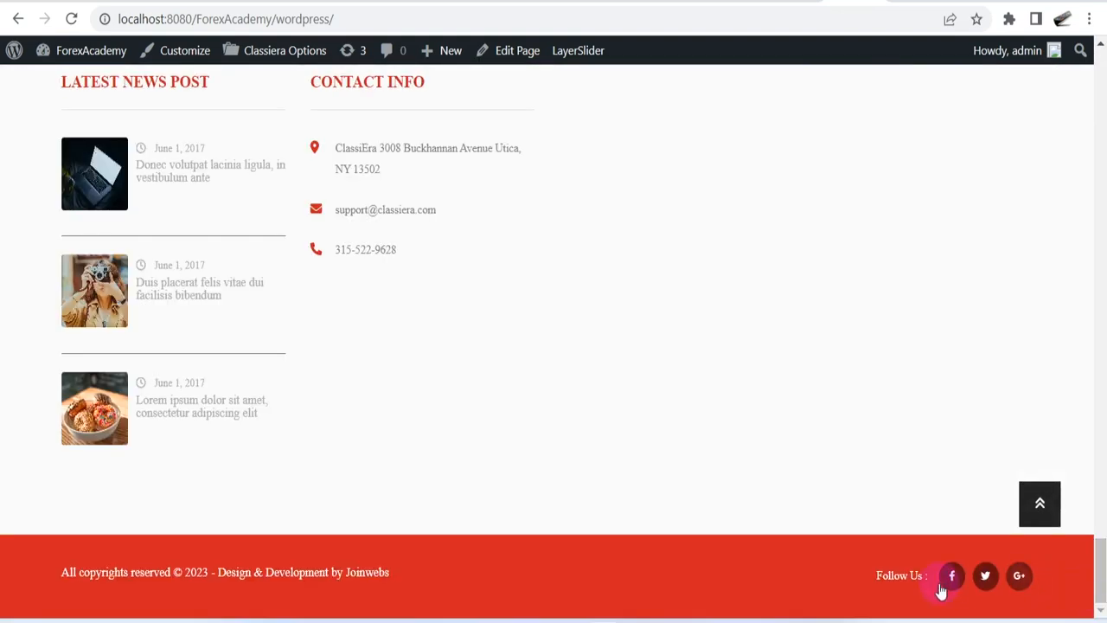
{"action": "left_click_drag", "start_coordinate": [1102, 578], "coordinate": [1100, 104]}
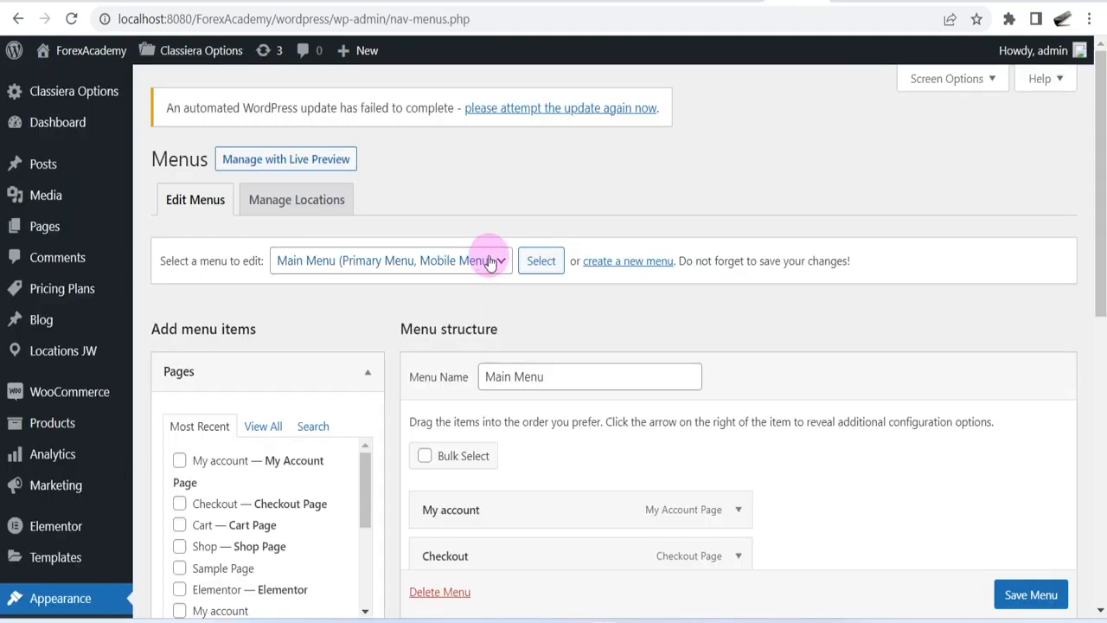
Step: Open the menu manager with live preview and bring up the Main Menu for editing
{"action": "left_click", "coordinate": [500, 259]}
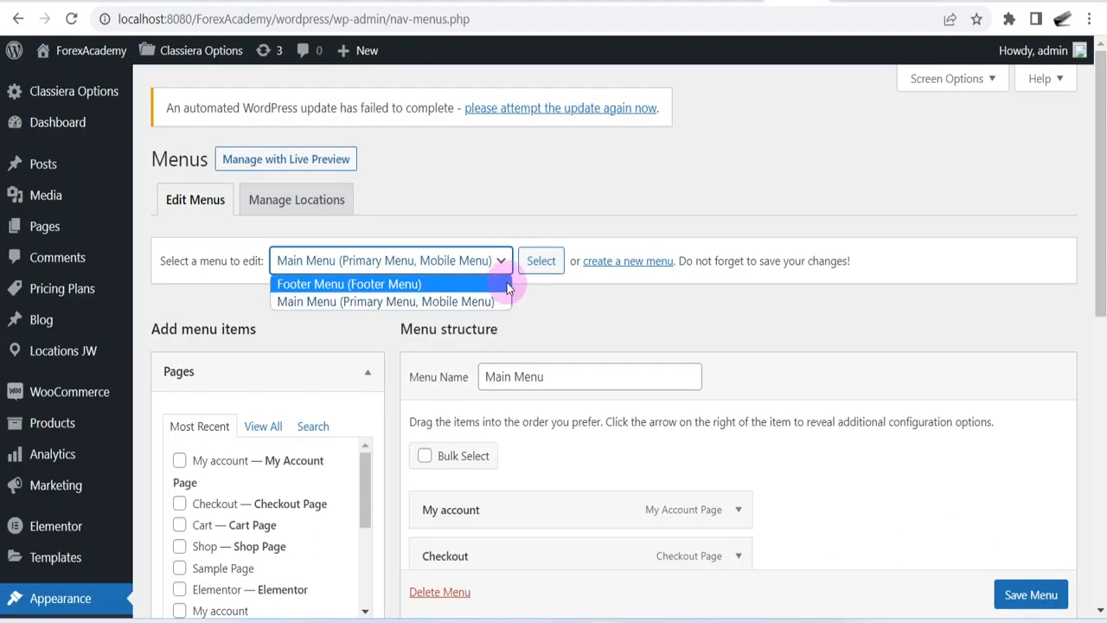
{"action": "left_click", "coordinate": [513, 188]}
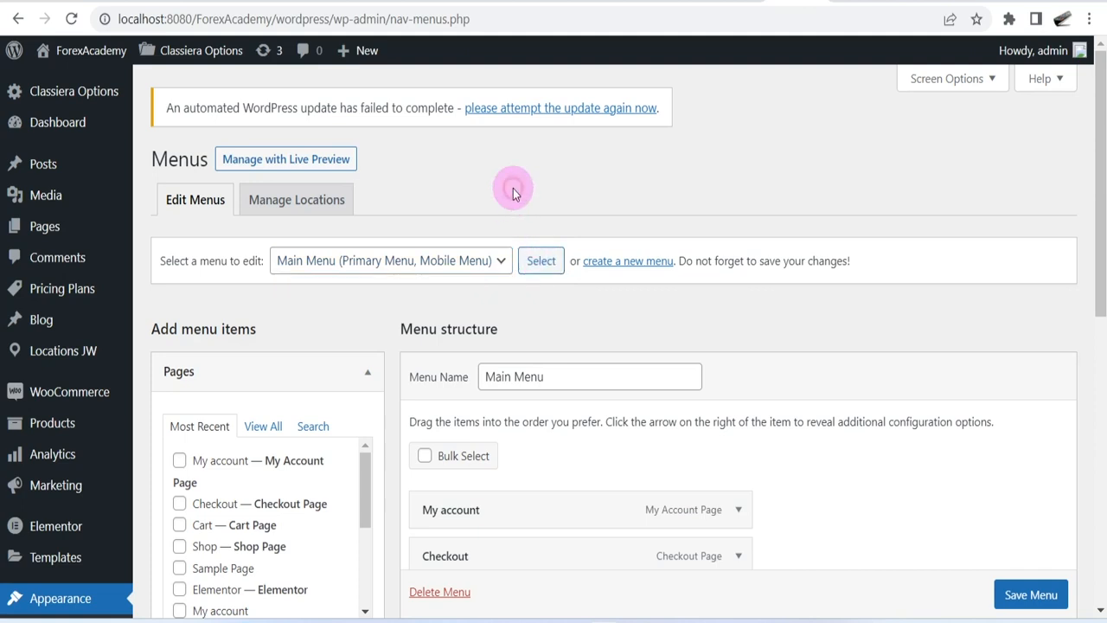
{"action": "left_click", "coordinate": [270, 166]}
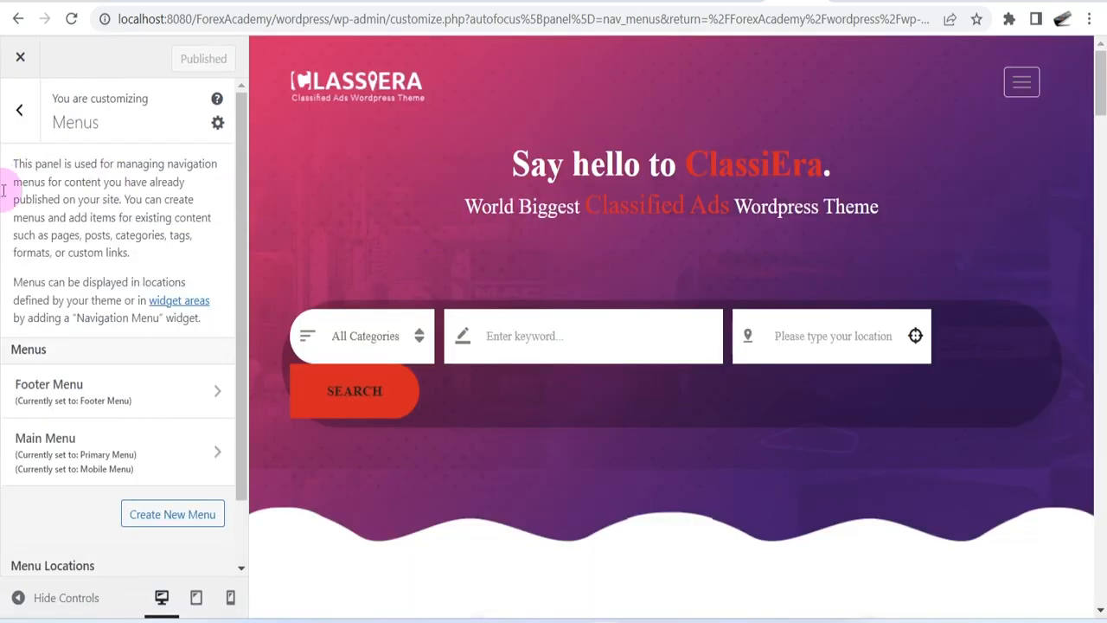
{"action": "left_click", "coordinate": [1032, 100]}
{"action": "scroll", "coordinate": [112, 328], "scroll_direction": "down", "scroll_amount": 1}
{"action": "left_click", "coordinate": [102, 323]}
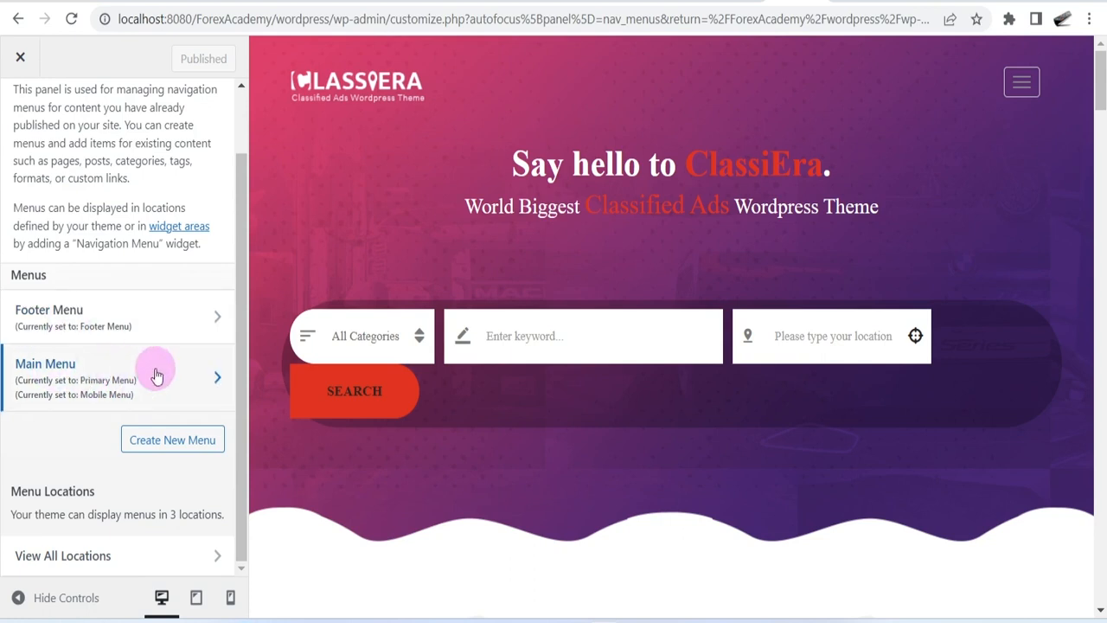
{"action": "left_click", "coordinate": [198, 378]}
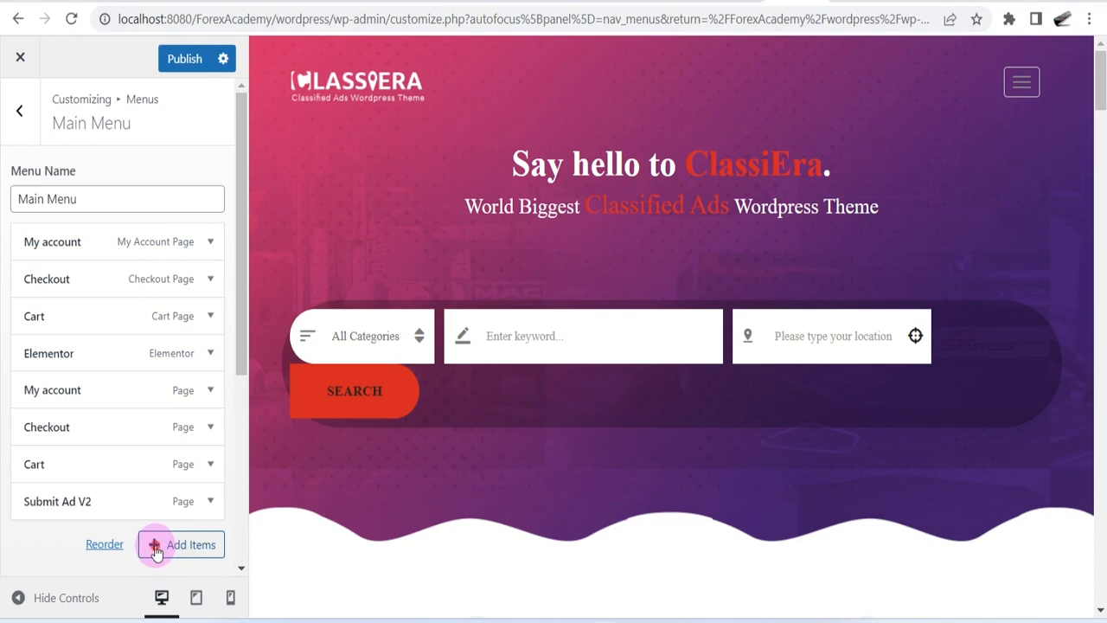
Step: Browse the available menu item types and add the Checkout page to the Main Menu
{"action": "left_click", "coordinate": [158, 549]}
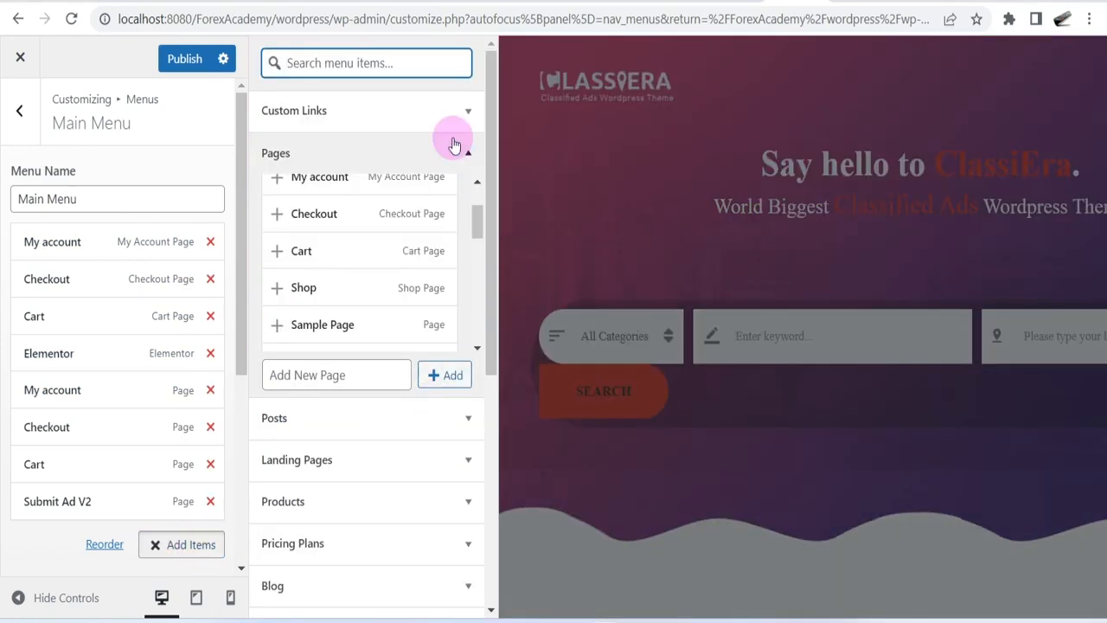
{"action": "left_click", "coordinate": [467, 152]}
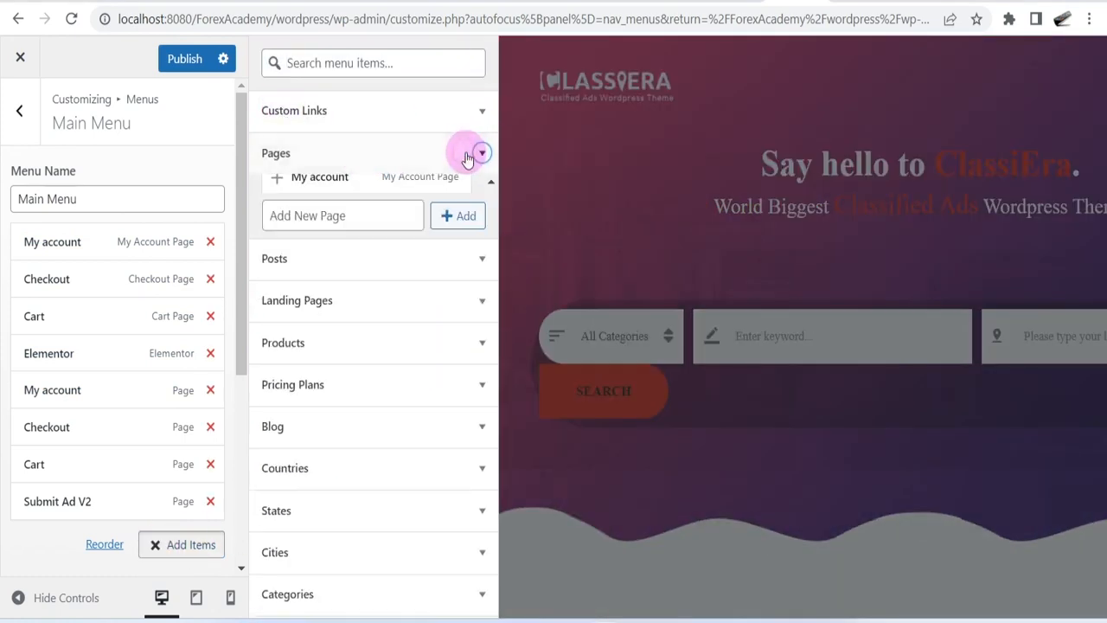
{"action": "scroll", "coordinate": [334, 488], "scroll_direction": "down", "scroll_amount": 3}
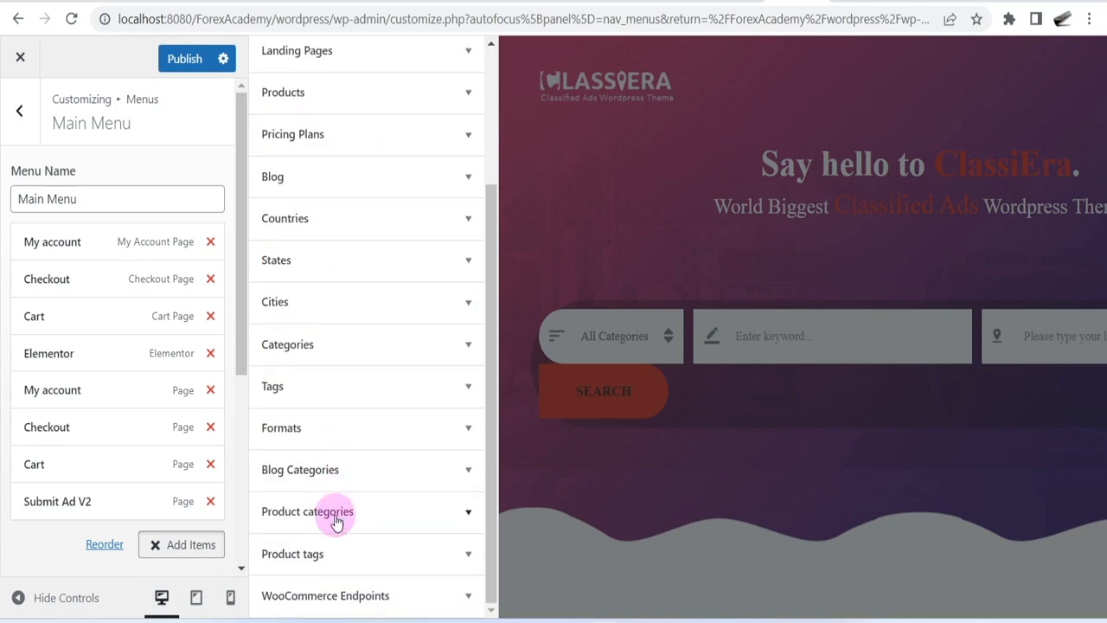
{"action": "scroll", "coordinate": [359, 199], "scroll_direction": "up", "scroll_amount": 3}
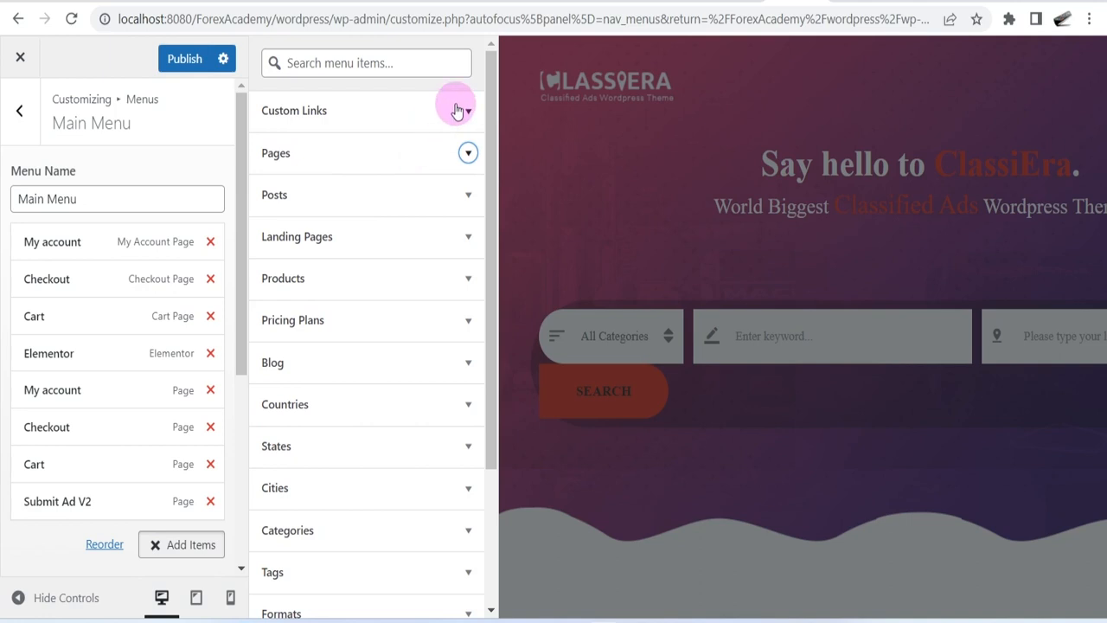
{"action": "left_click", "coordinate": [467, 155]}
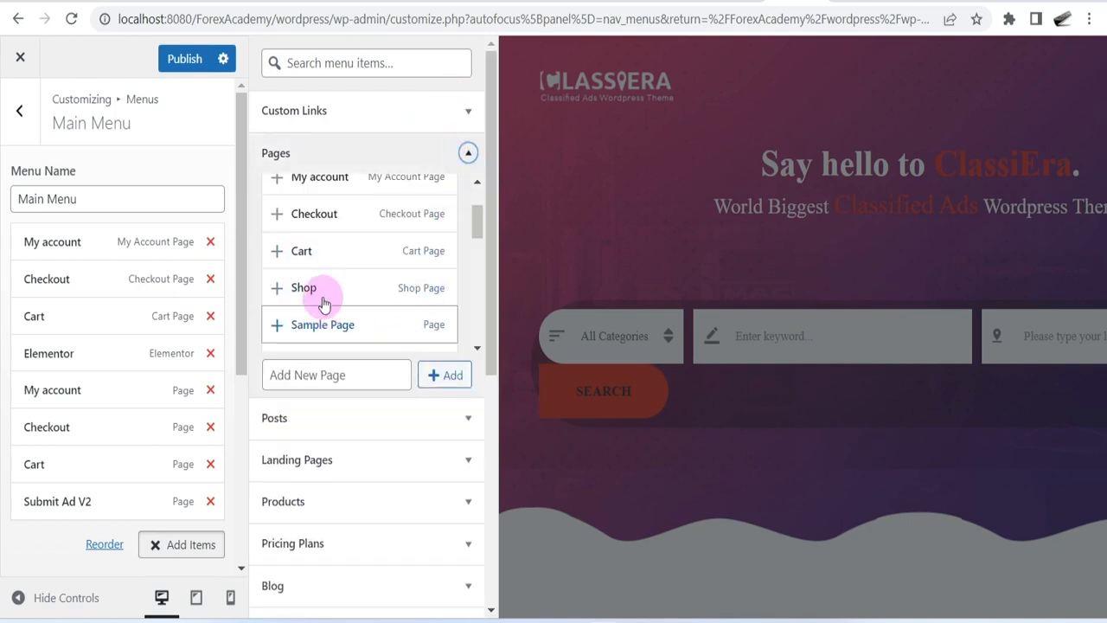
{"action": "scroll", "coordinate": [329, 259], "scroll_direction": "up", "scroll_amount": 2}
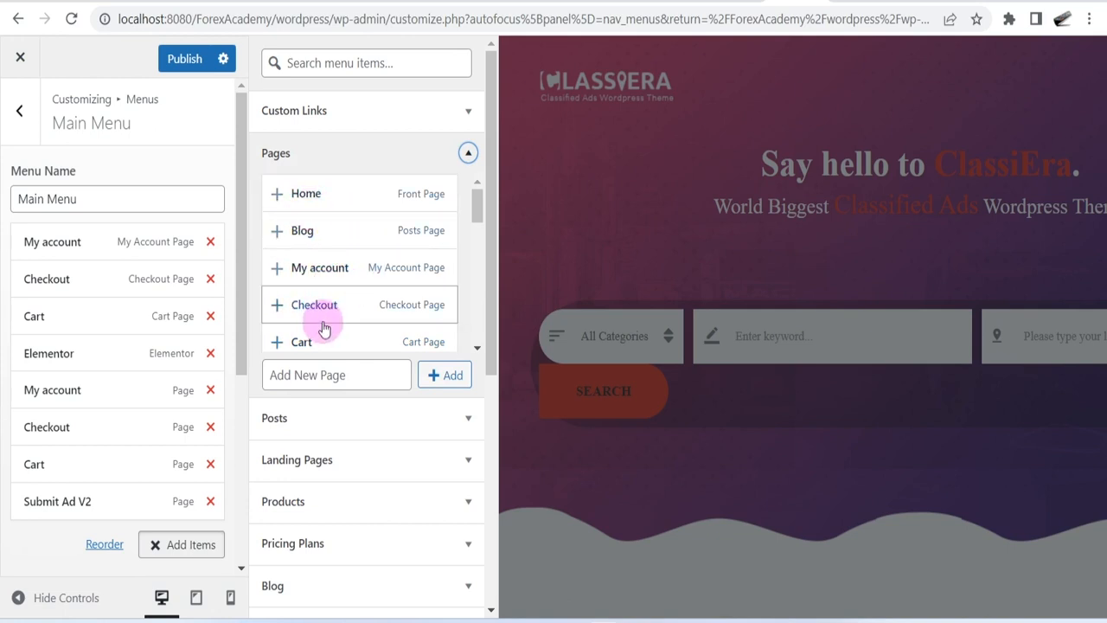
{"action": "left_click", "coordinate": [277, 307]}
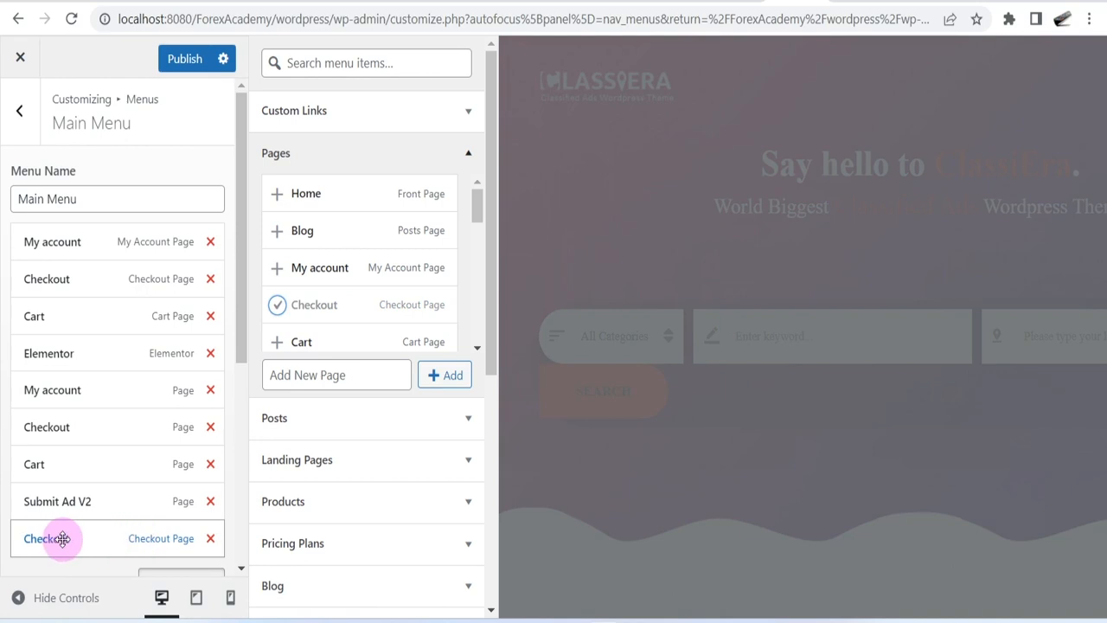
Step: Remove the last Checkout item from the Main Menu and add the post Used BMW Car 2018 Model For Sale
{"action": "left_click", "coordinate": [211, 538]}
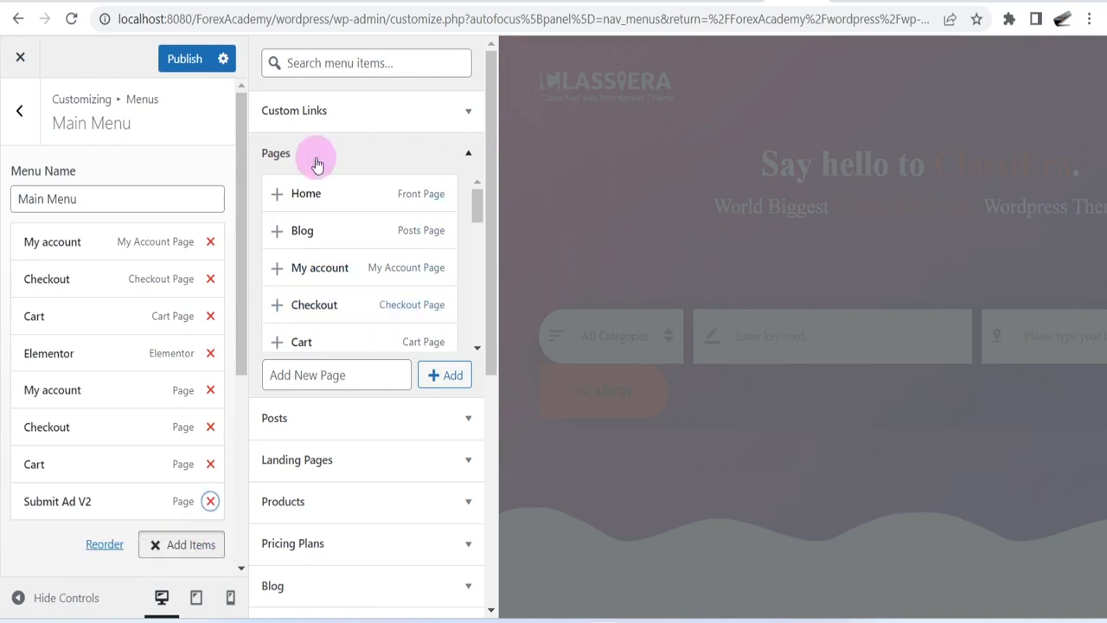
{"action": "left_click", "coordinate": [468, 153]}
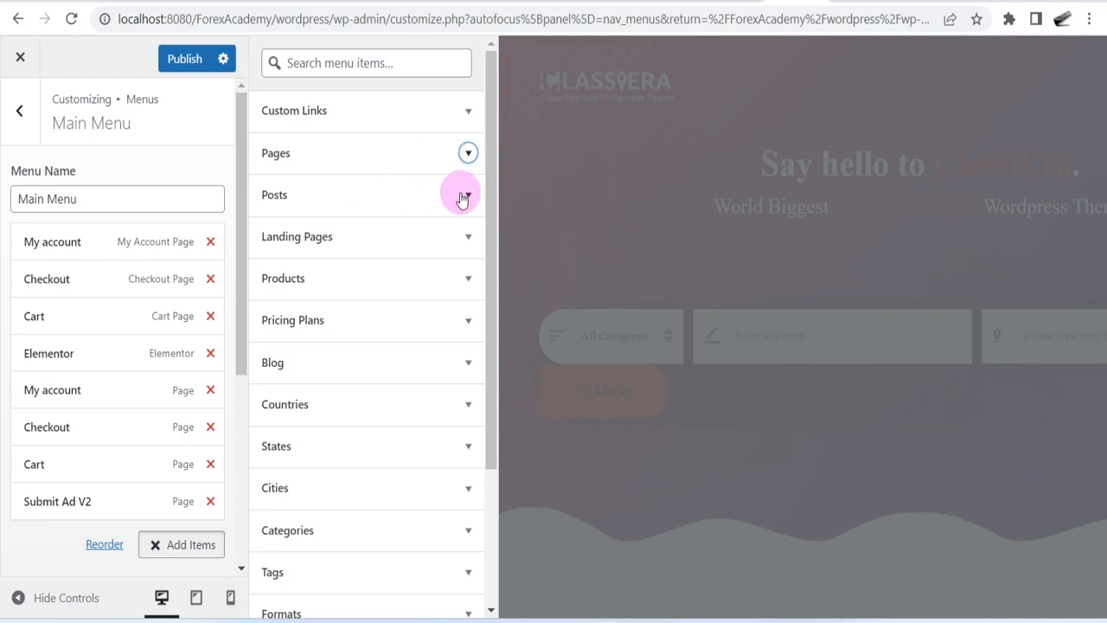
{"action": "left_click", "coordinate": [467, 195]}
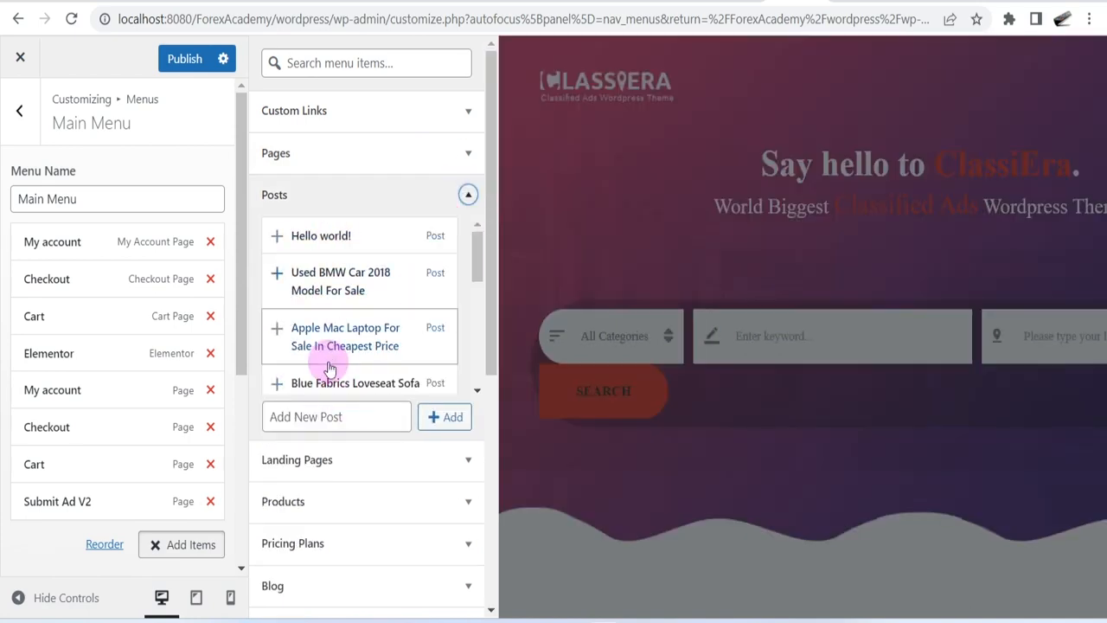
{"action": "left_click", "coordinate": [276, 275]}
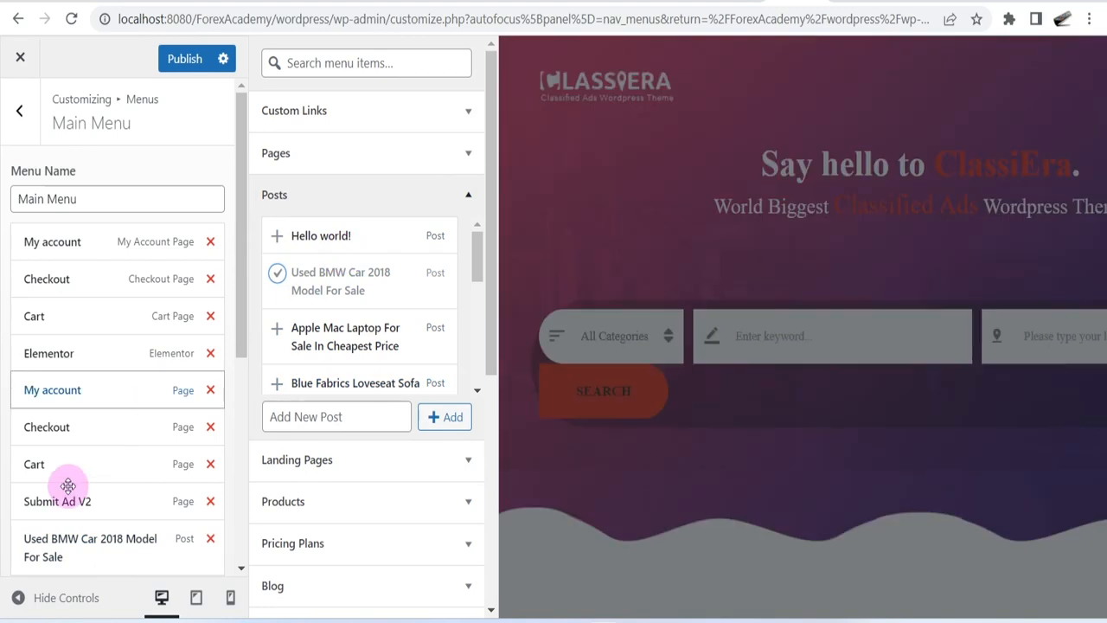
{"action": "left_click", "coordinate": [468, 195]}
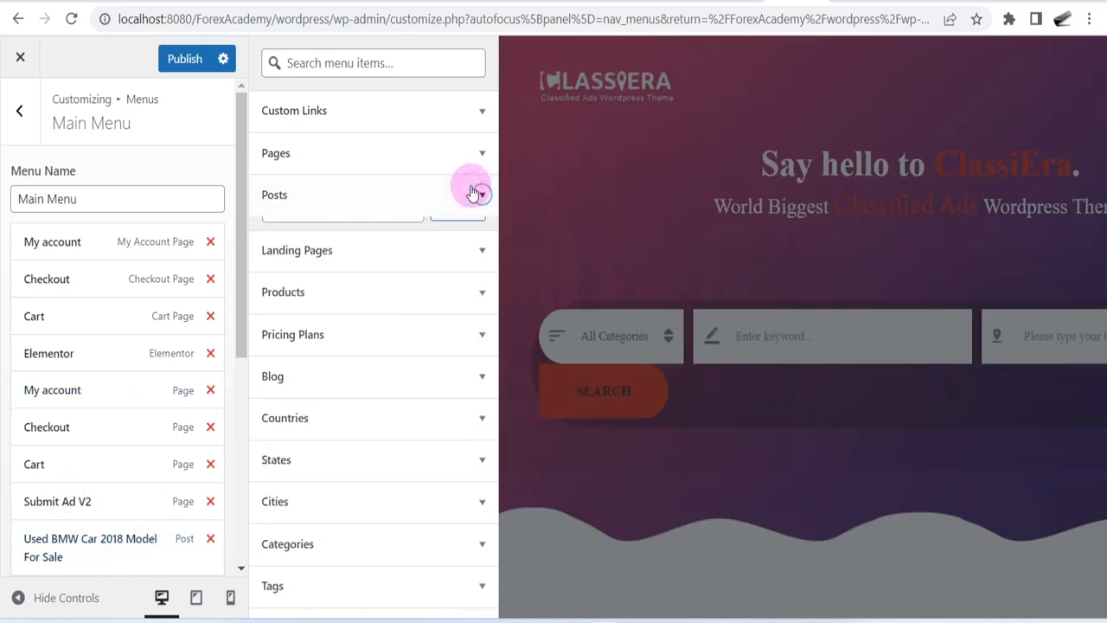
Step: Browse the available categories and tags, and add the laptop tag to the Main Menu
{"action": "scroll", "coordinate": [409, 362], "scroll_direction": "down", "scroll_amount": 3}
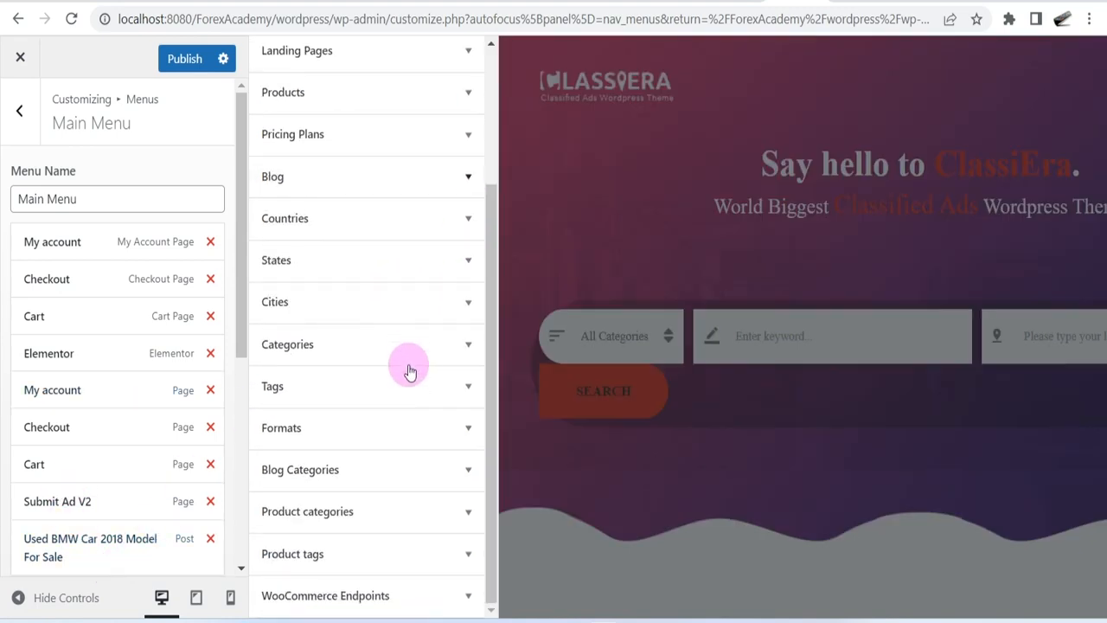
{"action": "left_click", "coordinate": [465, 344]}
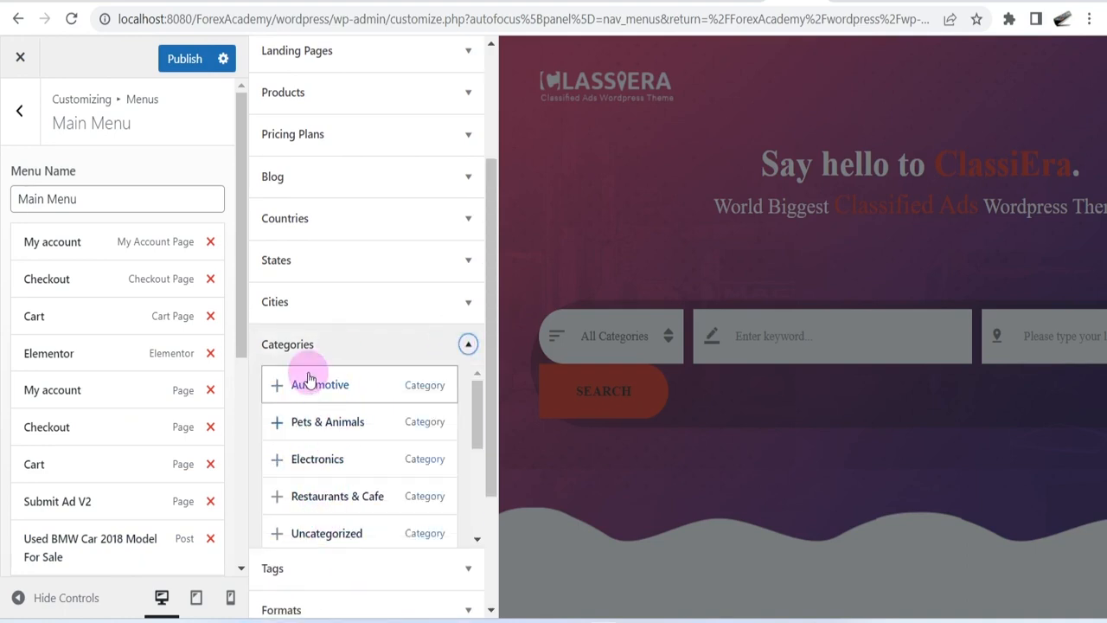
{"action": "left_click", "coordinate": [464, 345]}
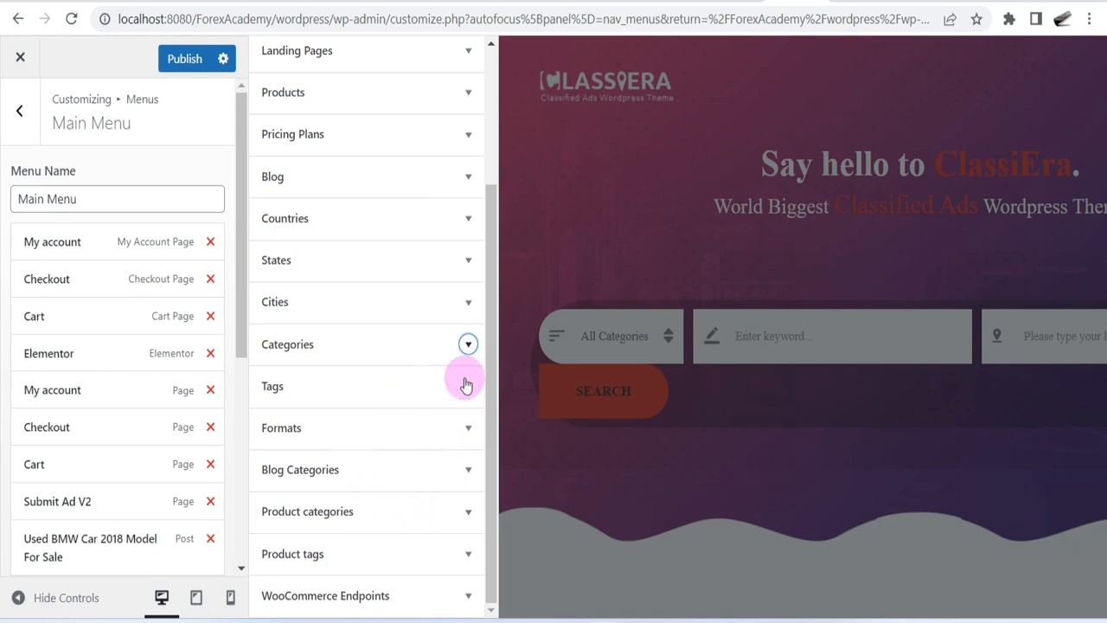
{"action": "left_click", "coordinate": [468, 386]}
{"action": "scroll", "coordinate": [344, 507], "scroll_direction": "down", "scroll_amount": 5}
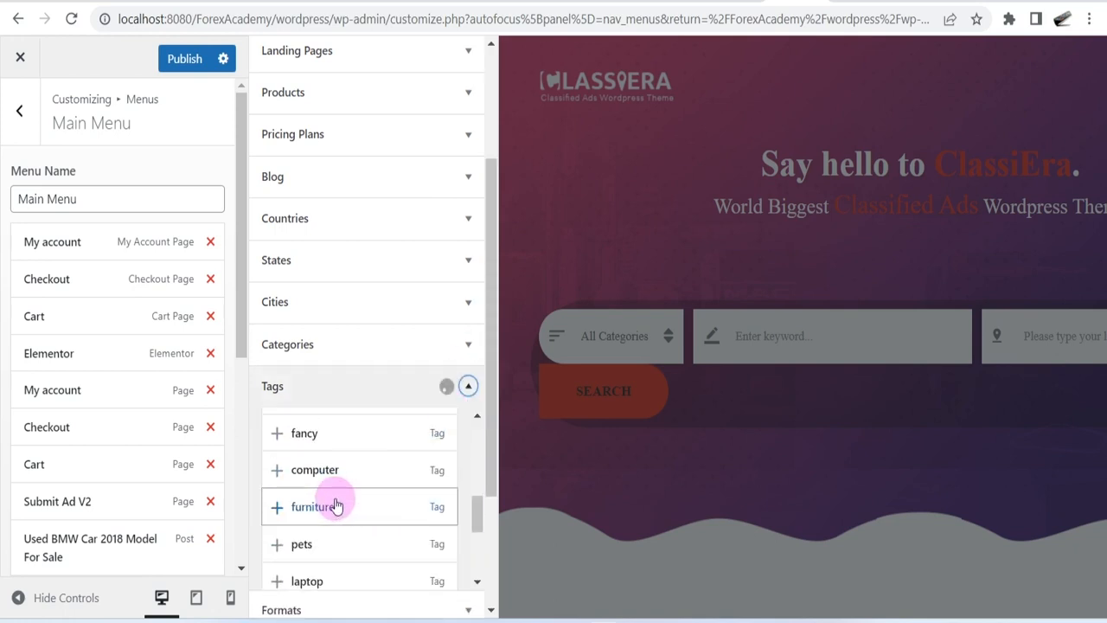
{"action": "scroll", "coordinate": [314, 525], "scroll_direction": "down", "scroll_amount": 2}
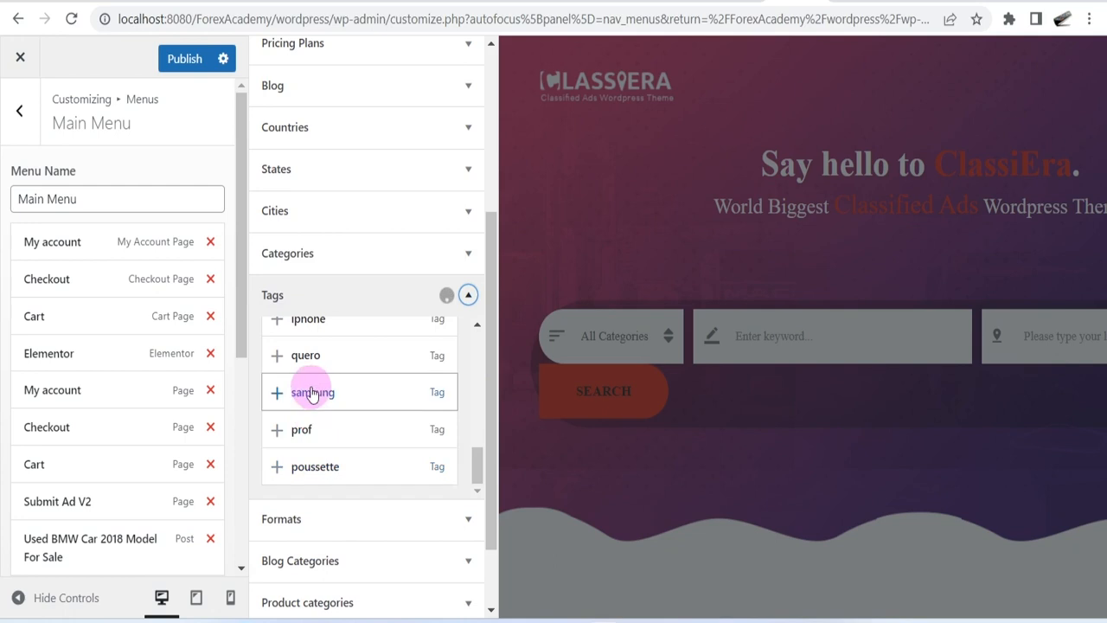
{"action": "scroll", "coordinate": [312, 381], "scroll_direction": "up", "scroll_amount": 2}
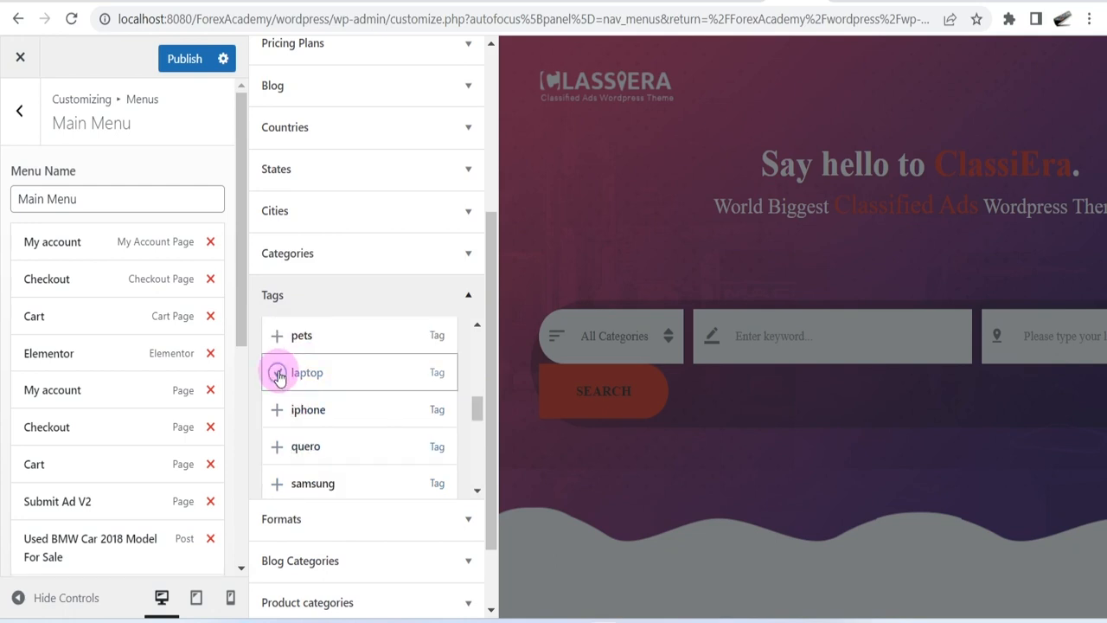
{"action": "left_click", "coordinate": [279, 376]}
{"action": "left_click_drag", "start_coordinate": [240, 317], "coordinate": [243, 380]}
{"action": "left_click_drag", "start_coordinate": [489, 349], "coordinate": [488, 438]}
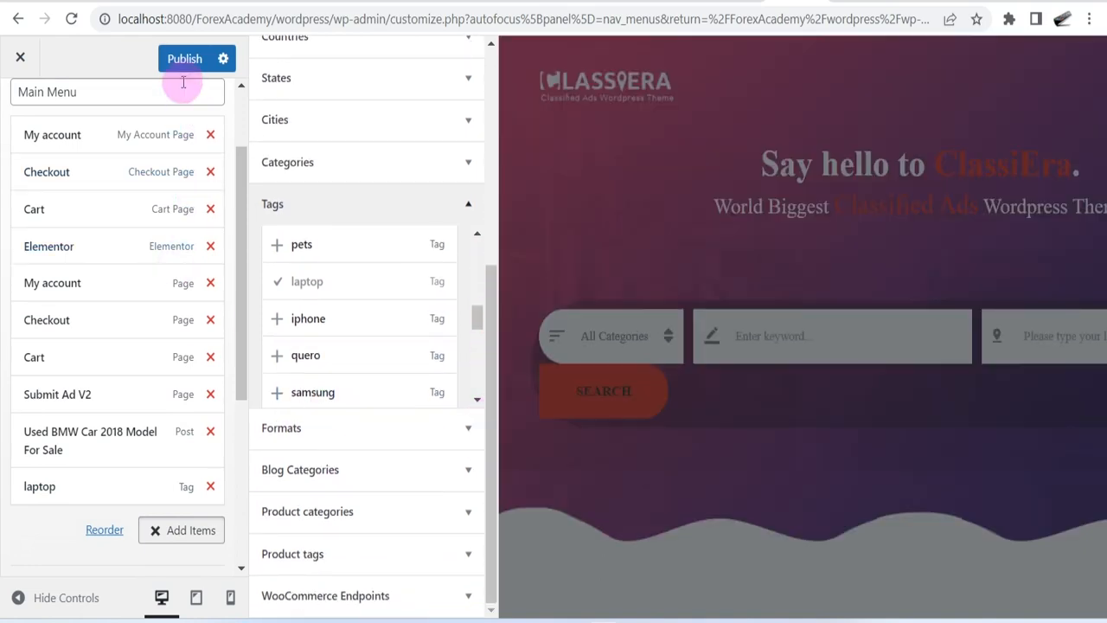
Step: Publish the Main Menu changes and examine the site's collapsed navigation menu in the preview
{"action": "left_click", "coordinate": [181, 64]}
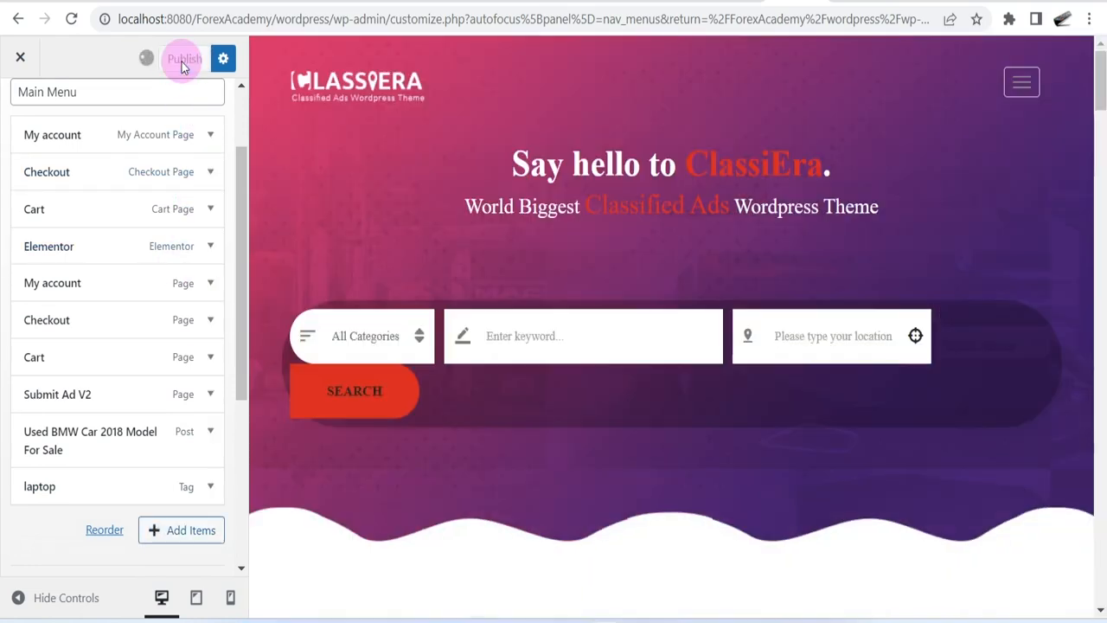
{"action": "left_click", "coordinate": [1017, 83]}
{"action": "scroll", "coordinate": [435, 286], "scroll_direction": "down", "scroll_amount": 3}
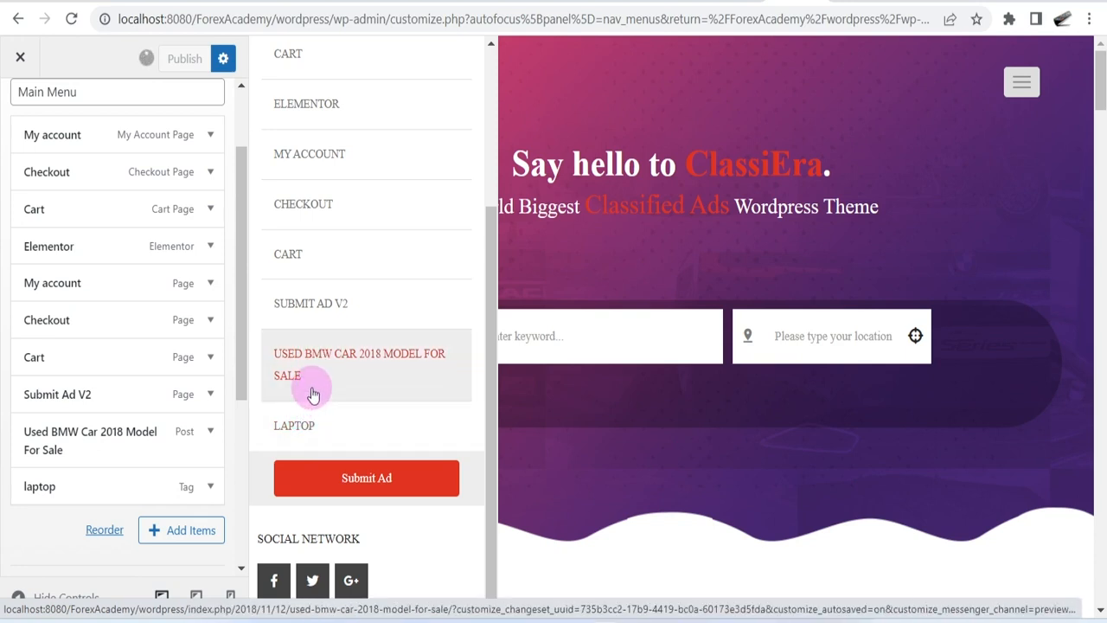
{"action": "left_click", "coordinate": [353, 313]}
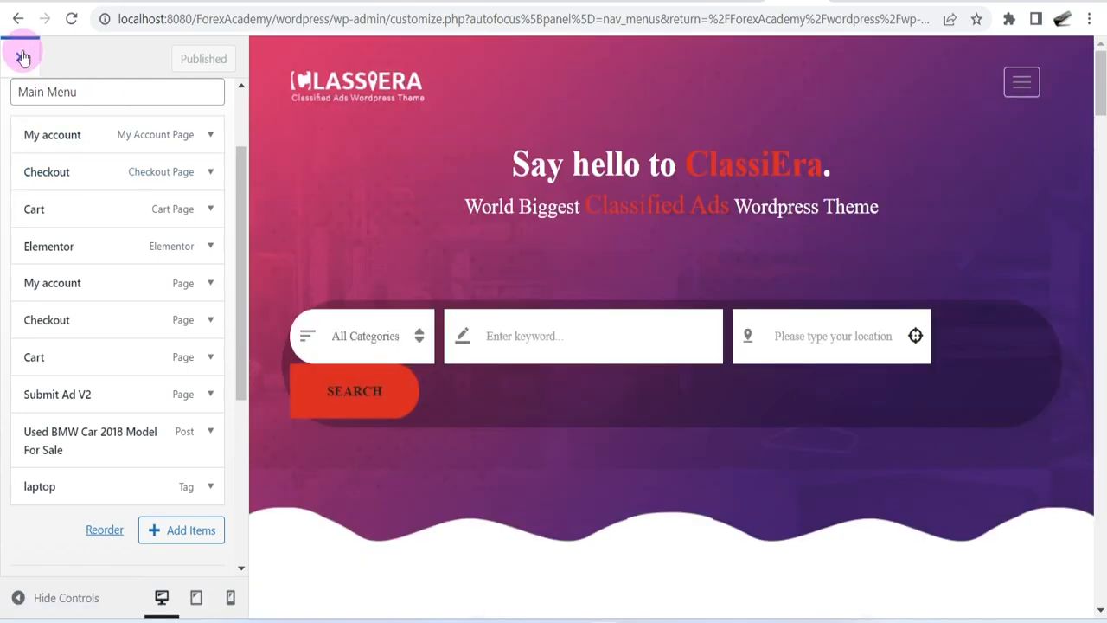
Step: Leave the live preview and load Main Menu (Primary Menu, Mobile Menu) for editing on the Menus page
{"action": "left_click", "coordinate": [20, 61]}
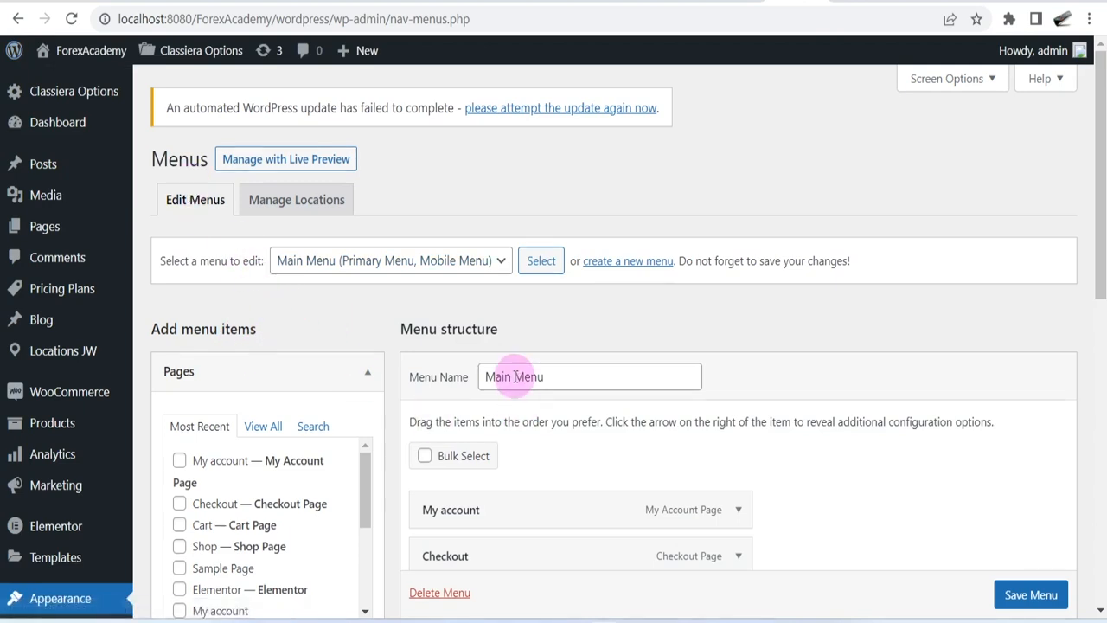
{"action": "scroll", "coordinate": [513, 372], "scroll_direction": "down", "scroll_amount": 2}
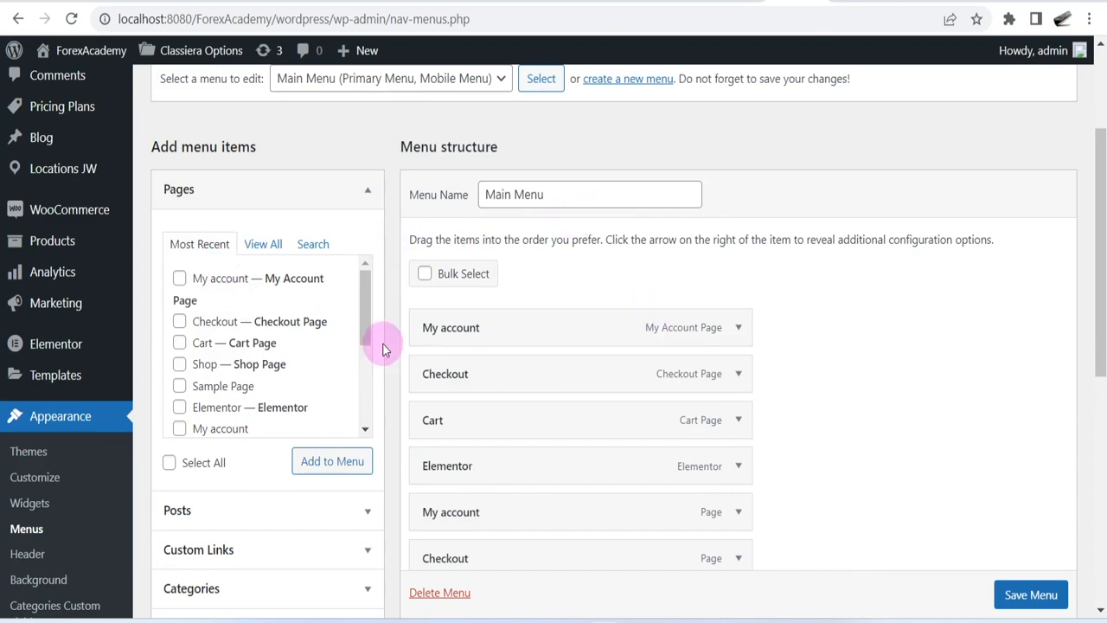
{"action": "scroll", "coordinate": [390, 318], "scroll_direction": "up", "scroll_amount": 3}
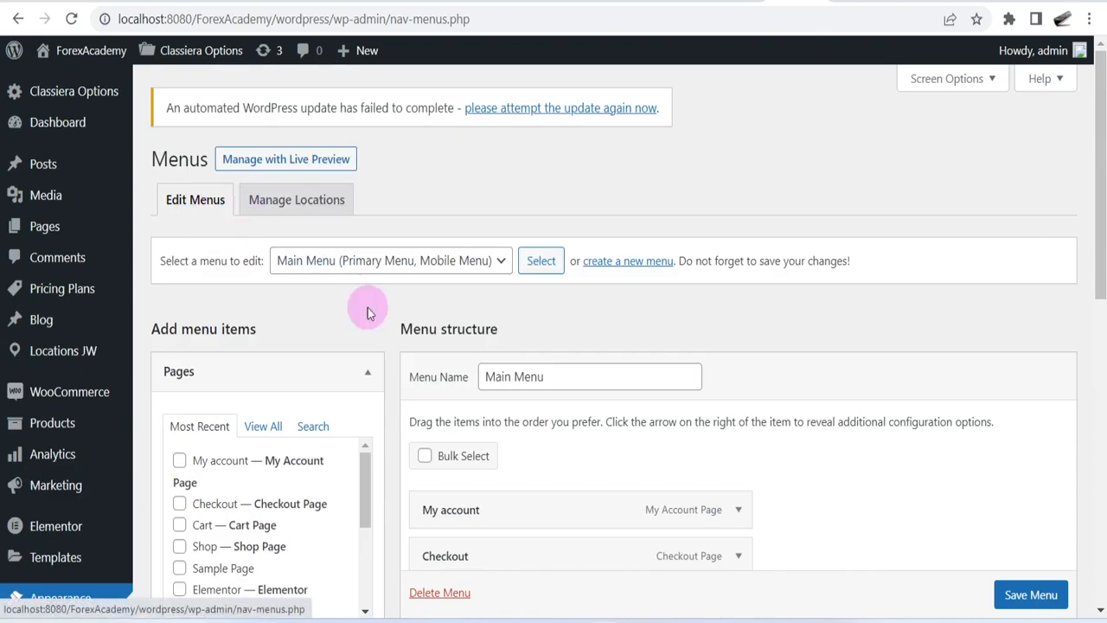
{"action": "left_click", "coordinate": [500, 264]}
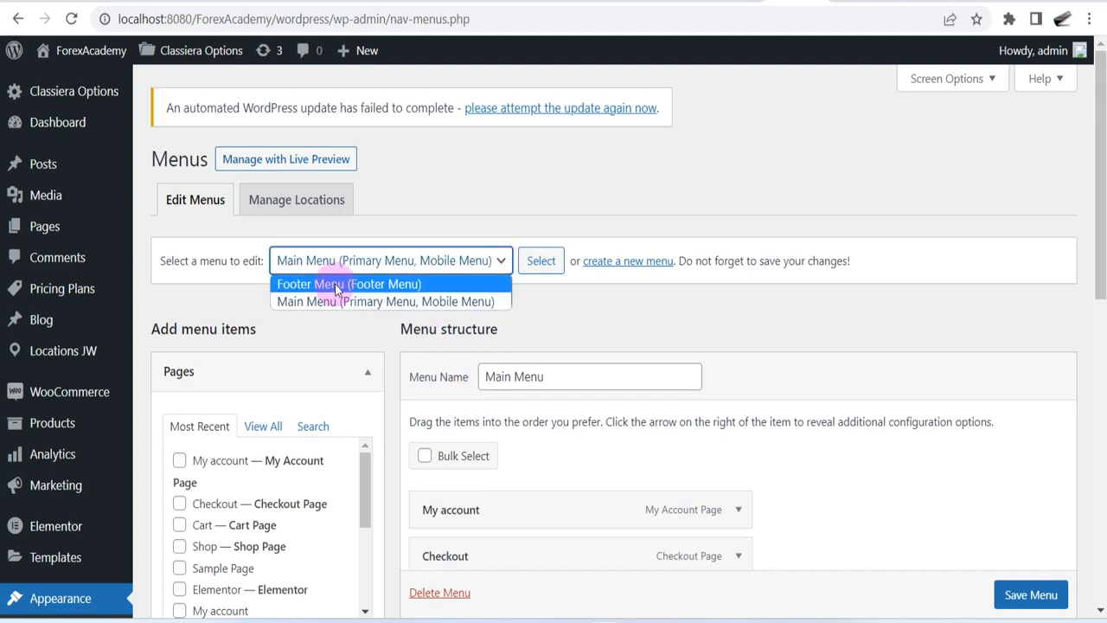
{"action": "left_click", "coordinate": [383, 301]}
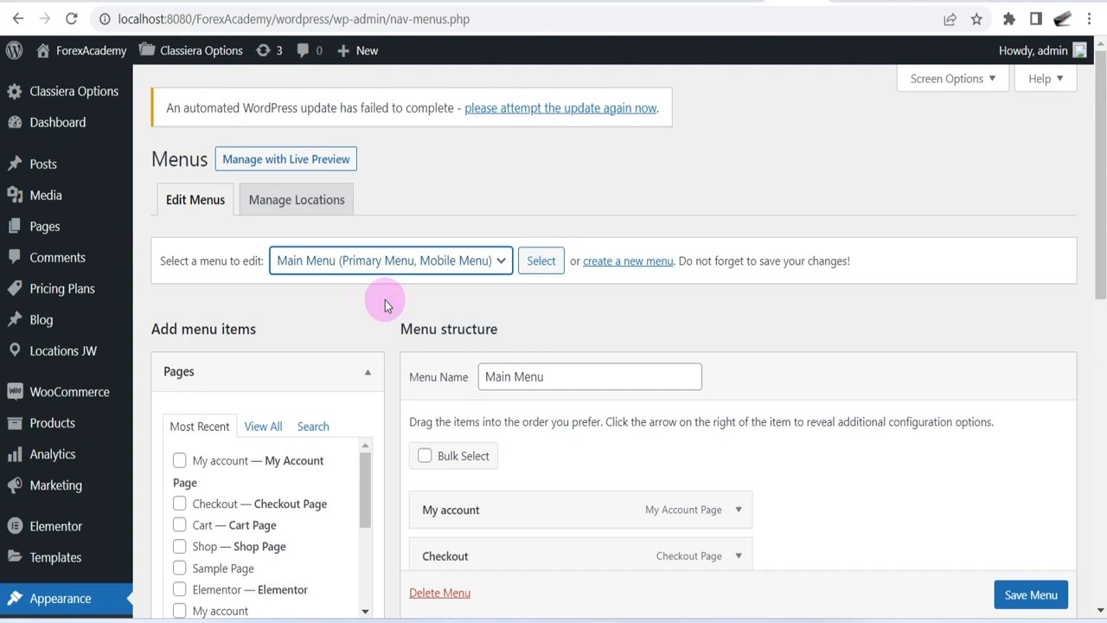
{"action": "left_click", "coordinate": [541, 262]}
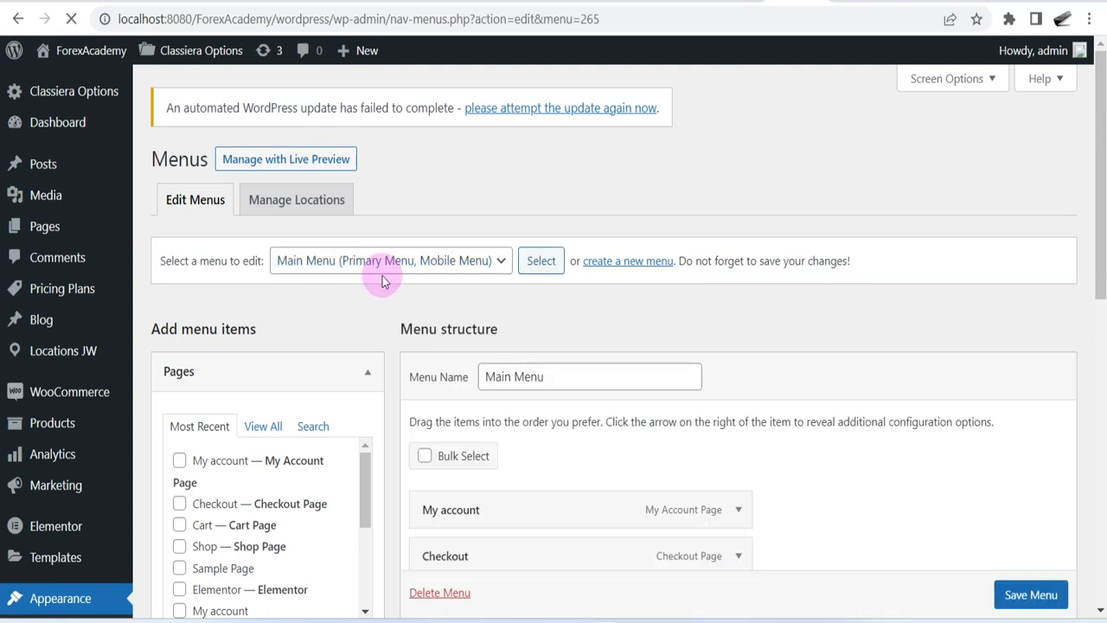
Step: Remove the laptop tag and the Used BMW Car 2018 Model For Sale post from the Main Menu's structure
{"action": "scroll", "coordinate": [554, 329], "scroll_direction": "down", "scroll_amount": 2}
{"action": "scroll", "coordinate": [554, 328], "scroll_direction": "down", "scroll_amount": 1}
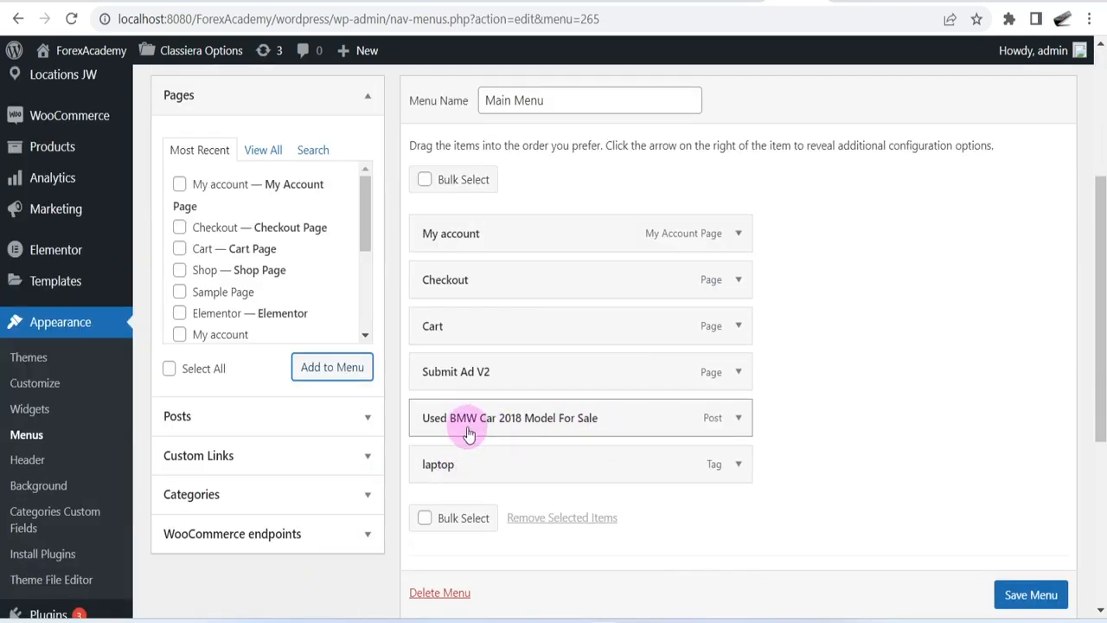
{"action": "scroll", "coordinate": [814, 415], "scroll_direction": "down", "scroll_amount": 2}
{"action": "scroll", "coordinate": [814, 413], "scroll_direction": "down", "scroll_amount": 1}
{"action": "scroll", "coordinate": [763, 394], "scroll_direction": "up", "scroll_amount": 1}
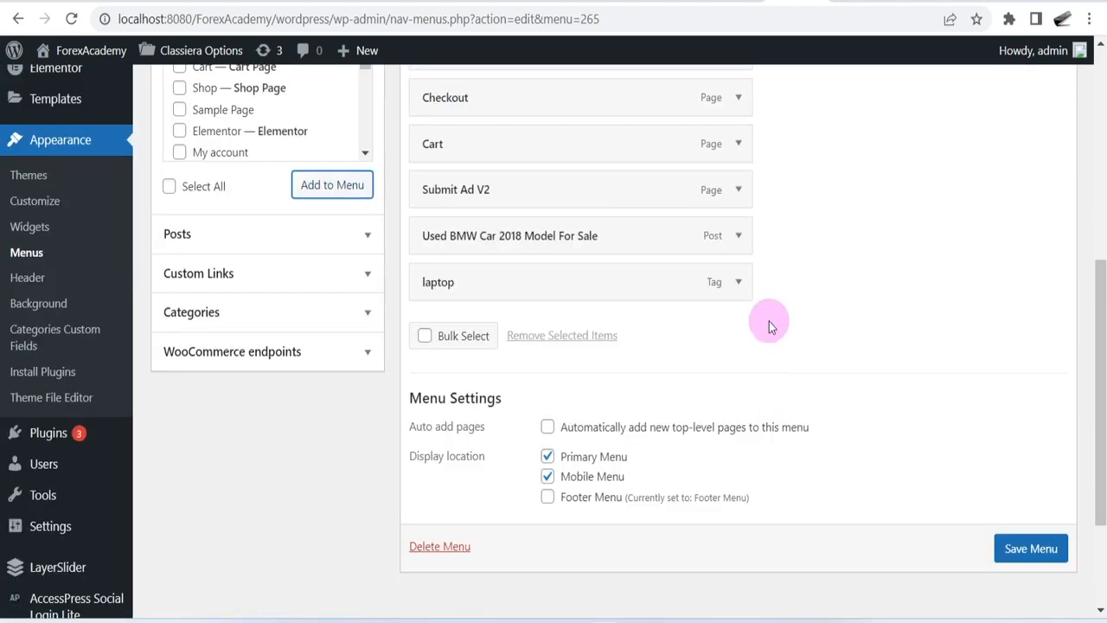
{"action": "left_click", "coordinate": [739, 283]}
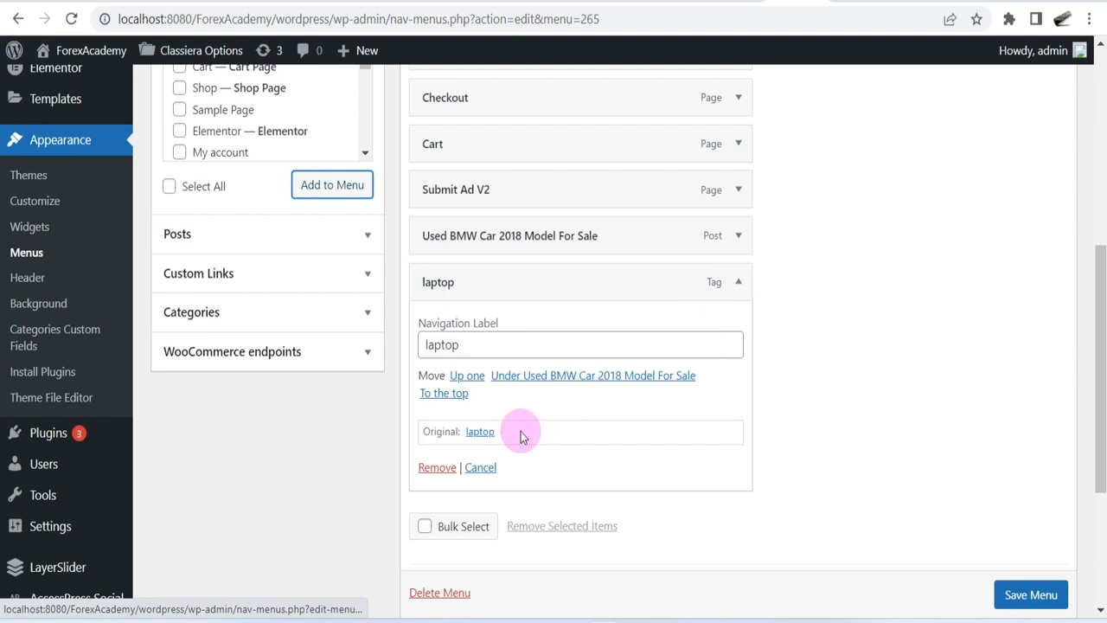
{"action": "left_click", "coordinate": [436, 469]}
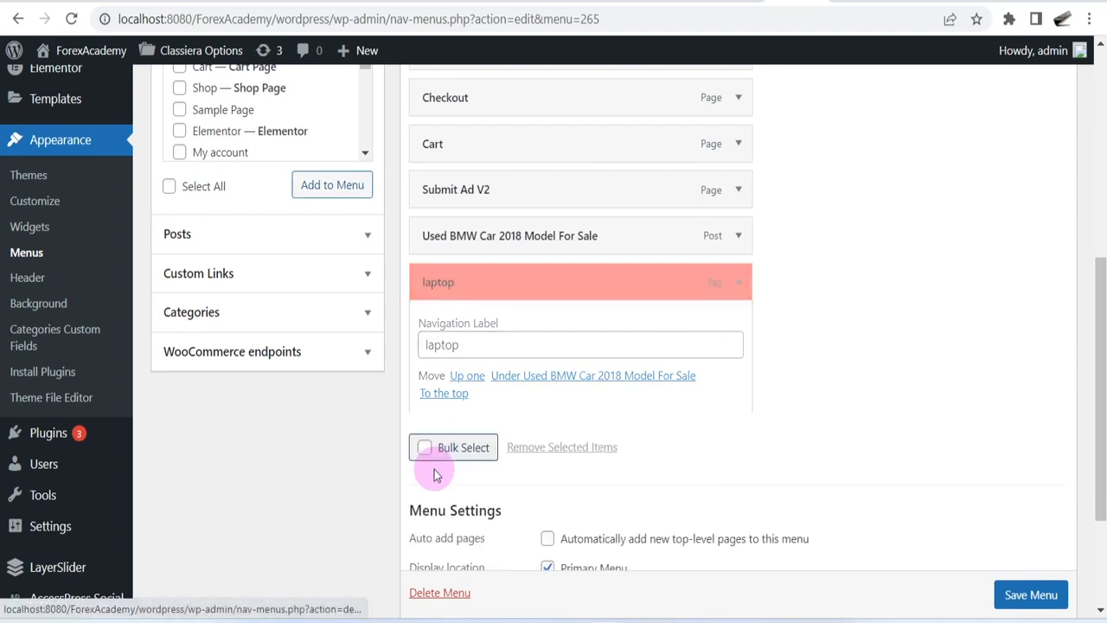
{"action": "left_click", "coordinate": [739, 233]}
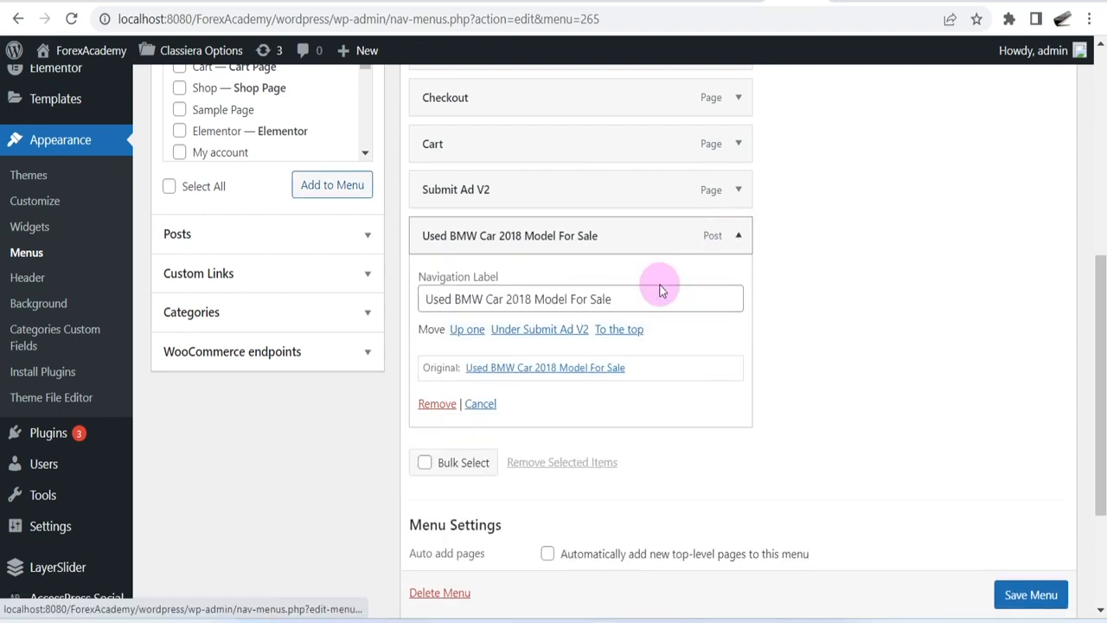
{"action": "left_click", "coordinate": [438, 404]}
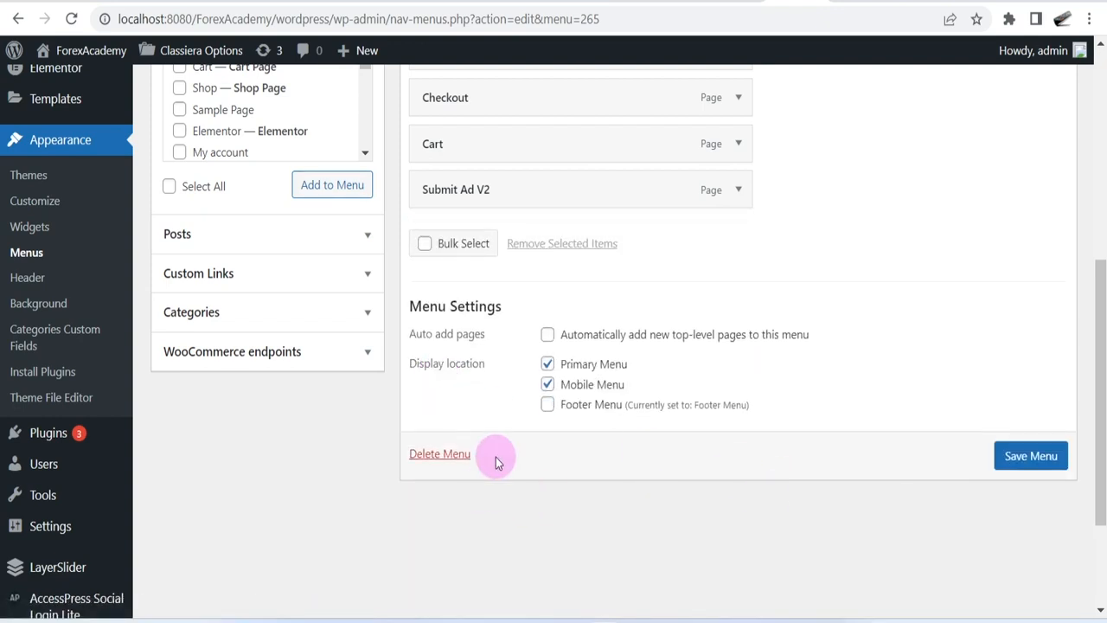
Step: Mark My account, Checkout, Cart and Submit Ad V2 in bulk selection mode, and leave that mode without removing them
{"action": "scroll", "coordinate": [594, 335], "scroll_direction": "up", "scroll_amount": 2}
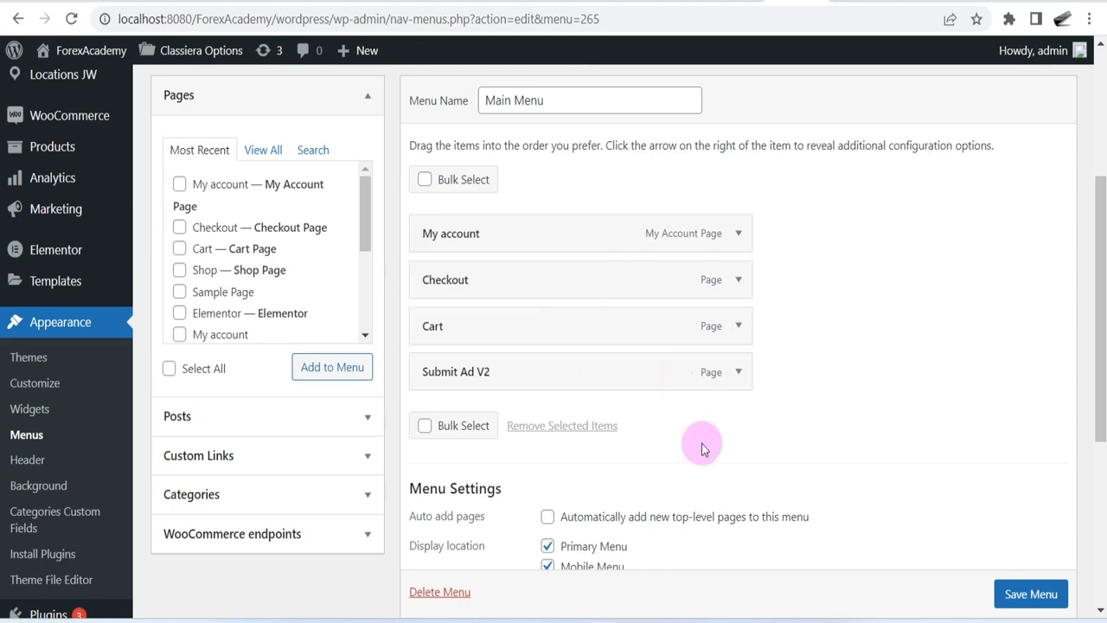
{"action": "scroll", "coordinate": [797, 388], "scroll_direction": "down", "scroll_amount": 1}
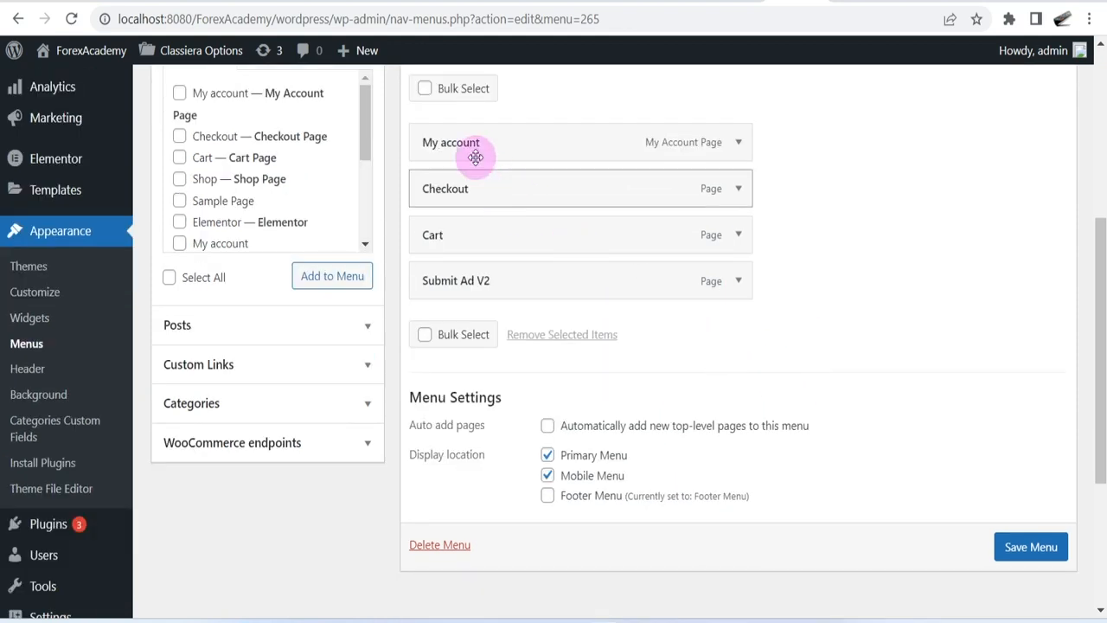
{"action": "left_click", "coordinate": [424, 89]}
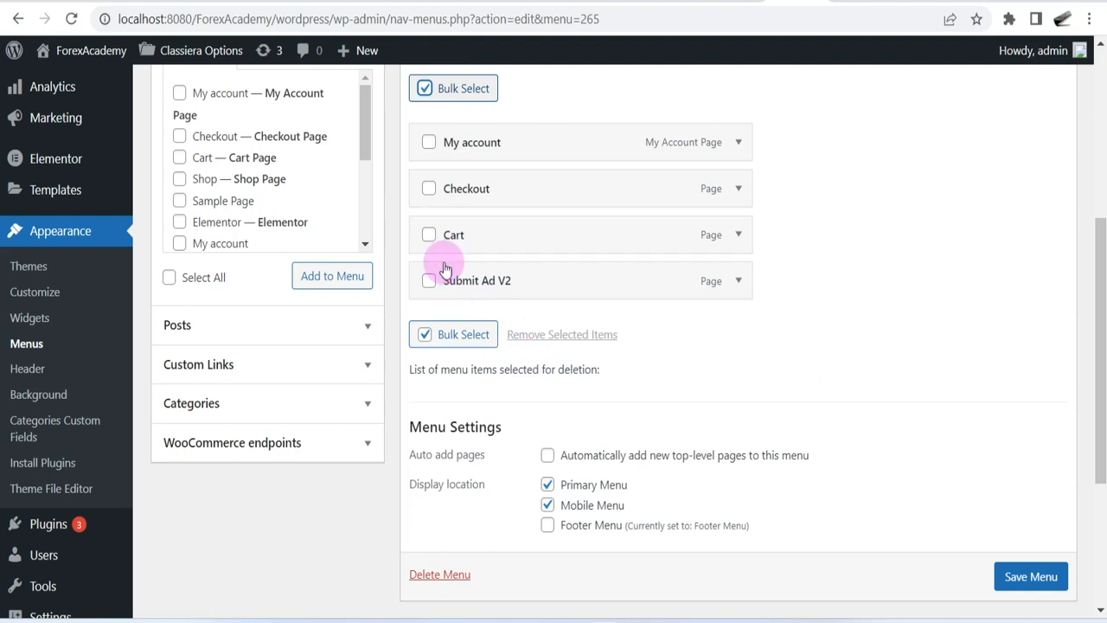
{"action": "left_click", "coordinate": [428, 142]}
{"action": "left_click", "coordinate": [430, 189]}
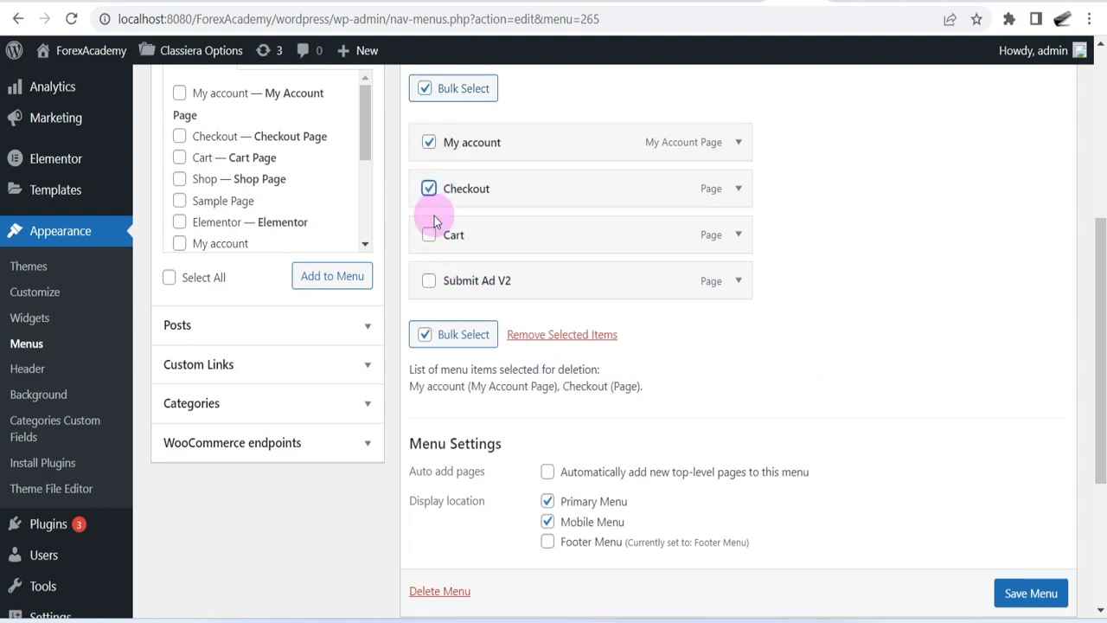
{"action": "left_click", "coordinate": [430, 235]}
{"action": "left_click", "coordinate": [430, 280]}
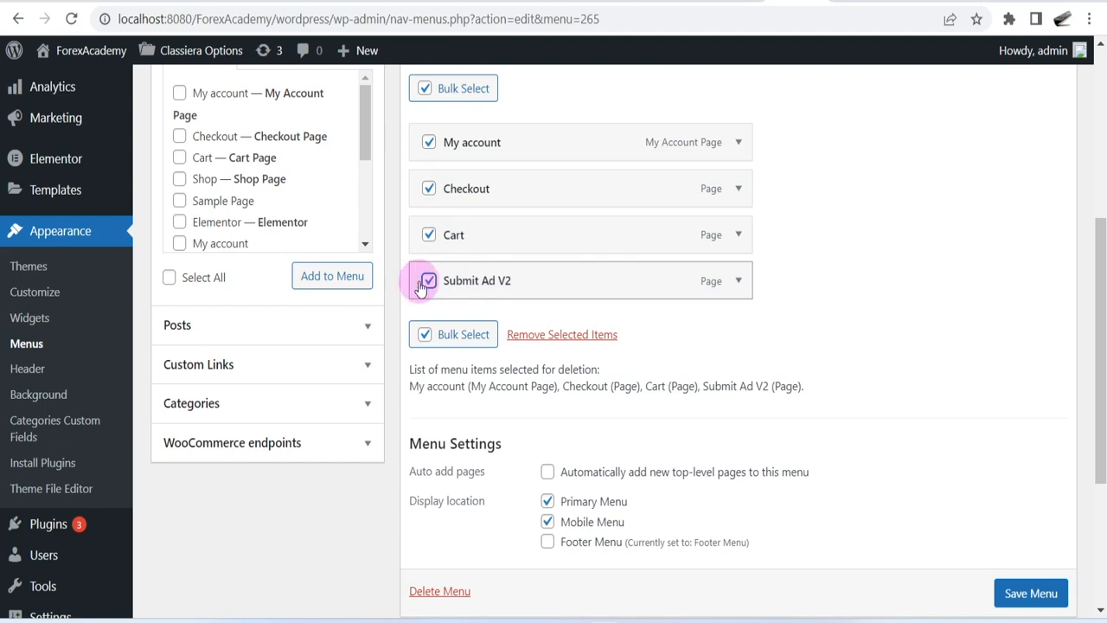
{"action": "left_click", "coordinate": [425, 88]}
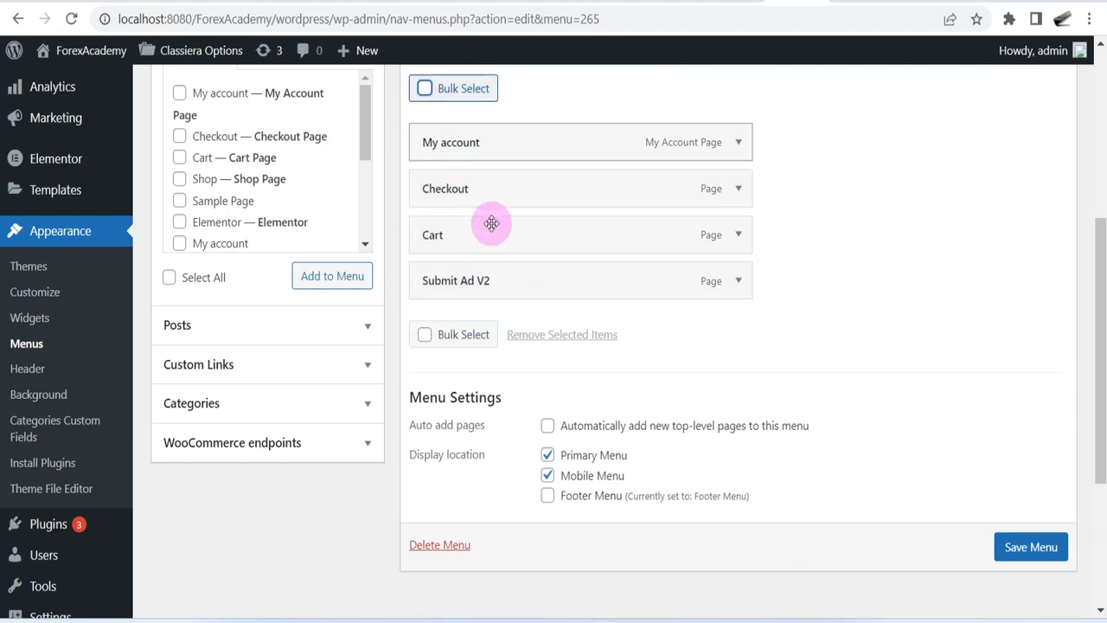
Step: Add the Orders WooCommerce endpoint to the Main Menu
{"action": "scroll", "coordinate": [509, 288], "scroll_direction": "up", "scroll_amount": 2}
{"action": "scroll", "coordinate": [505, 281], "scroll_direction": "up", "scroll_amount": 1}
{"action": "scroll", "coordinate": [506, 287], "scroll_direction": "down", "scroll_amount": 2}
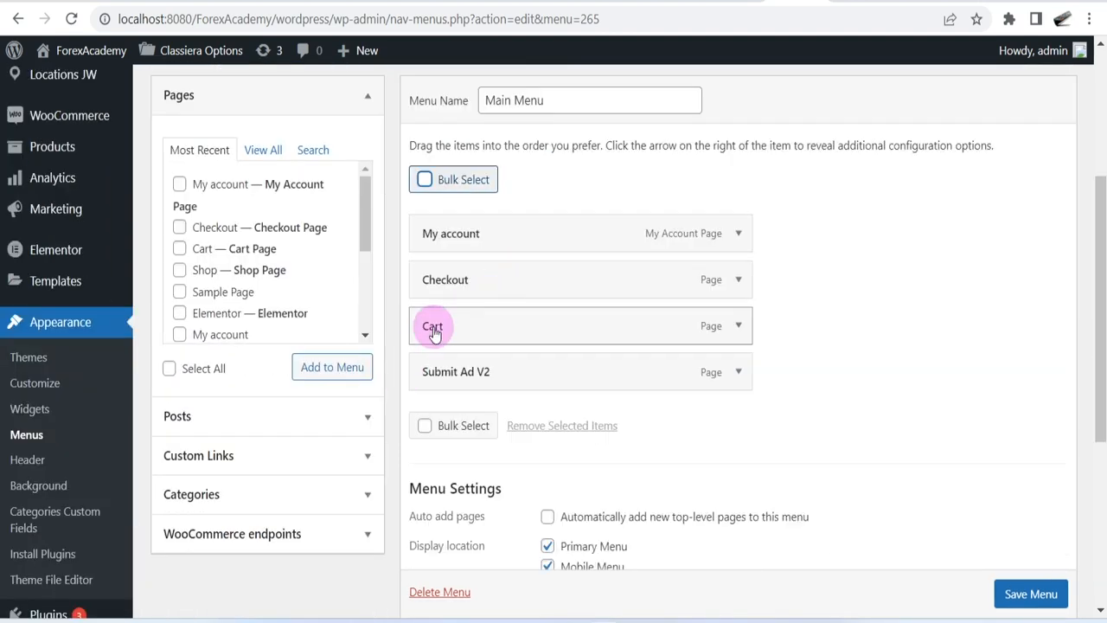
{"action": "left_click", "coordinate": [365, 537]}
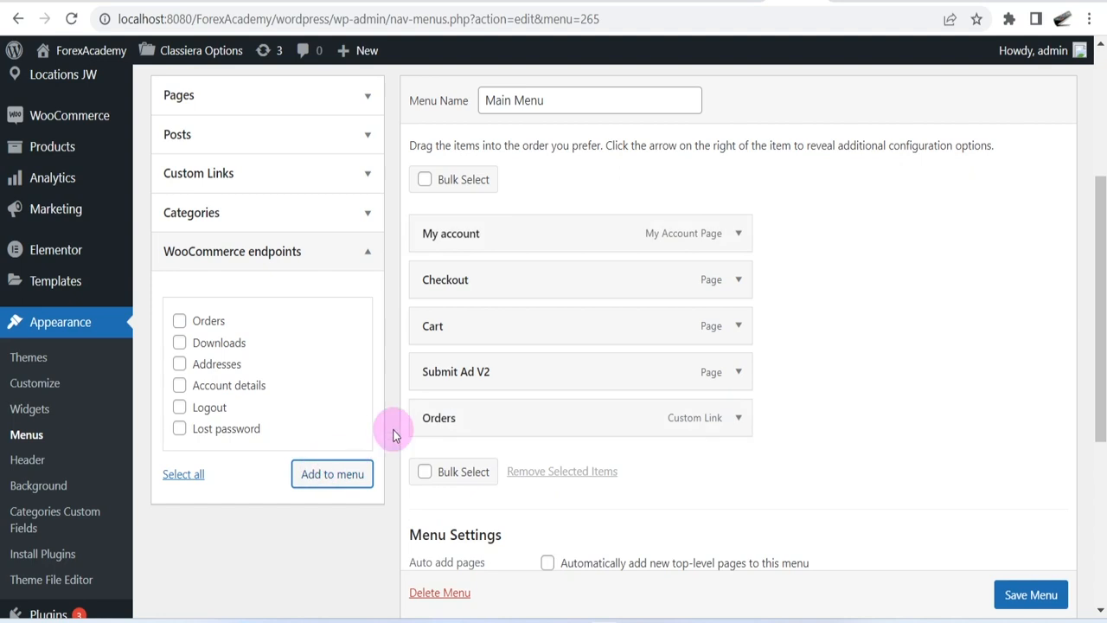
Step: Add the Shop page from the recent pages list to the Main Menu
{"action": "left_click", "coordinate": [366, 250]}
{"action": "scroll", "coordinate": [304, 220], "scroll_direction": "up", "scroll_amount": 1}
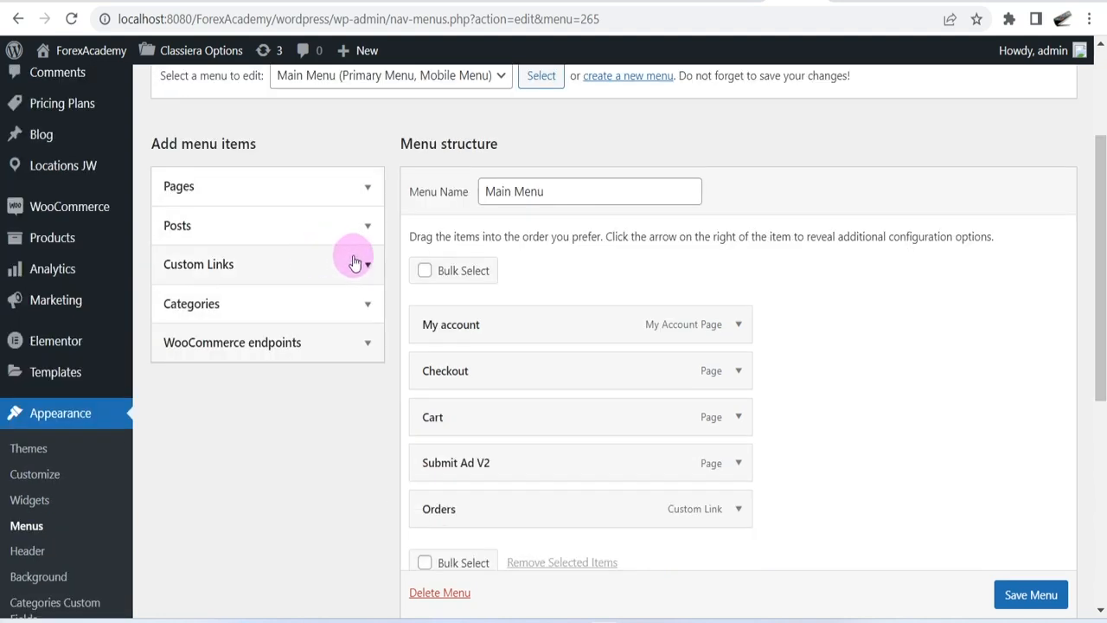
{"action": "left_click", "coordinate": [368, 227]}
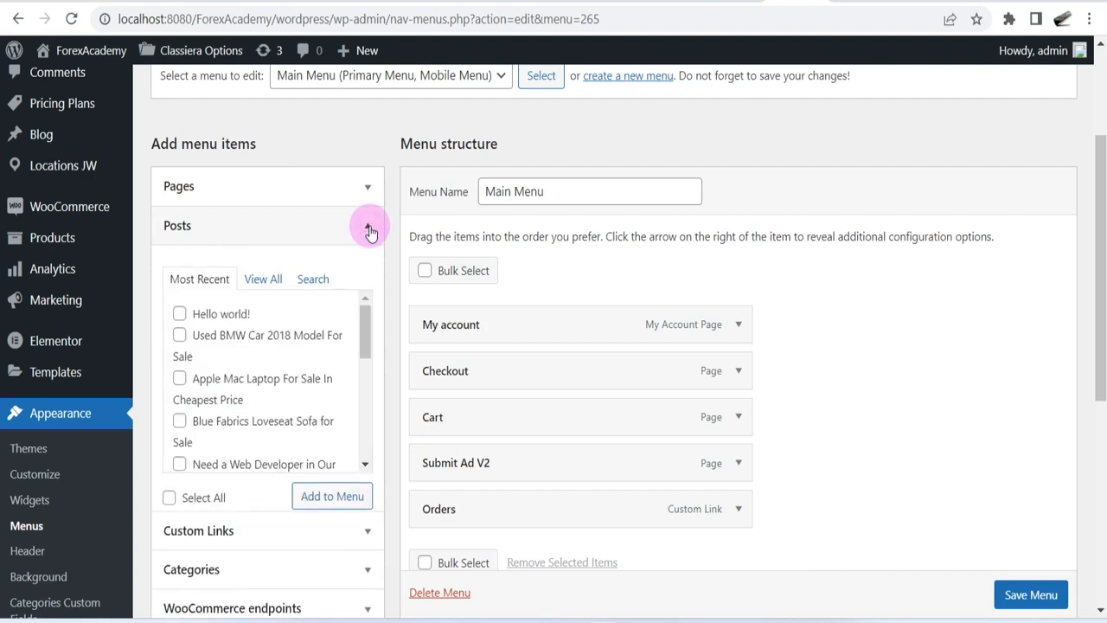
{"action": "left_click", "coordinate": [369, 230]}
{"action": "left_click", "coordinate": [367, 189]}
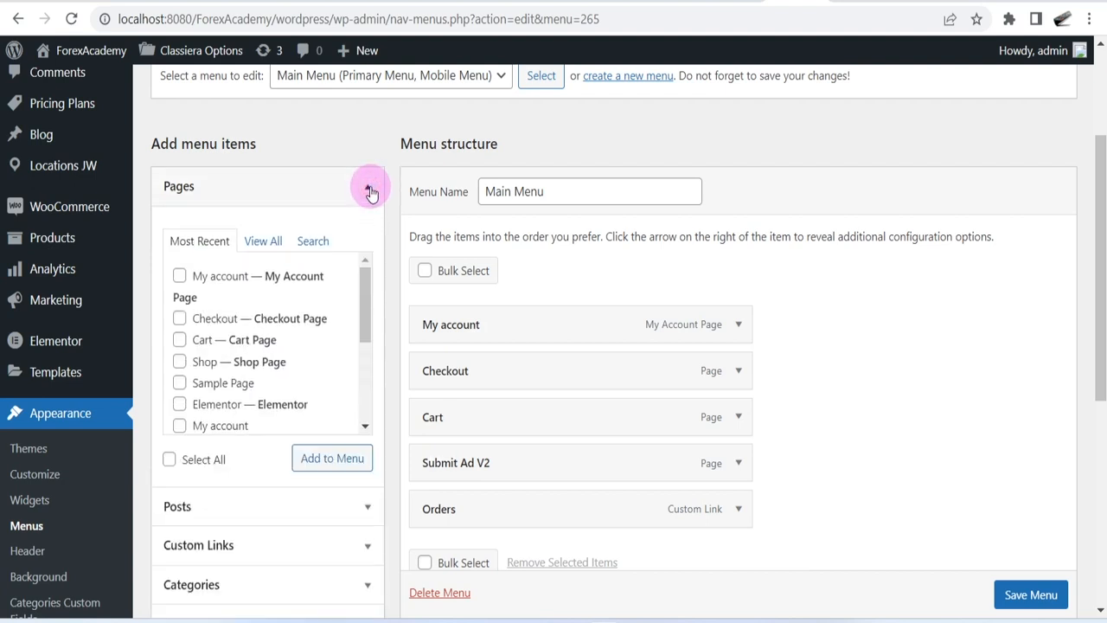
{"action": "left_click_drag", "start_coordinate": [368, 301], "coordinate": [364, 395]}
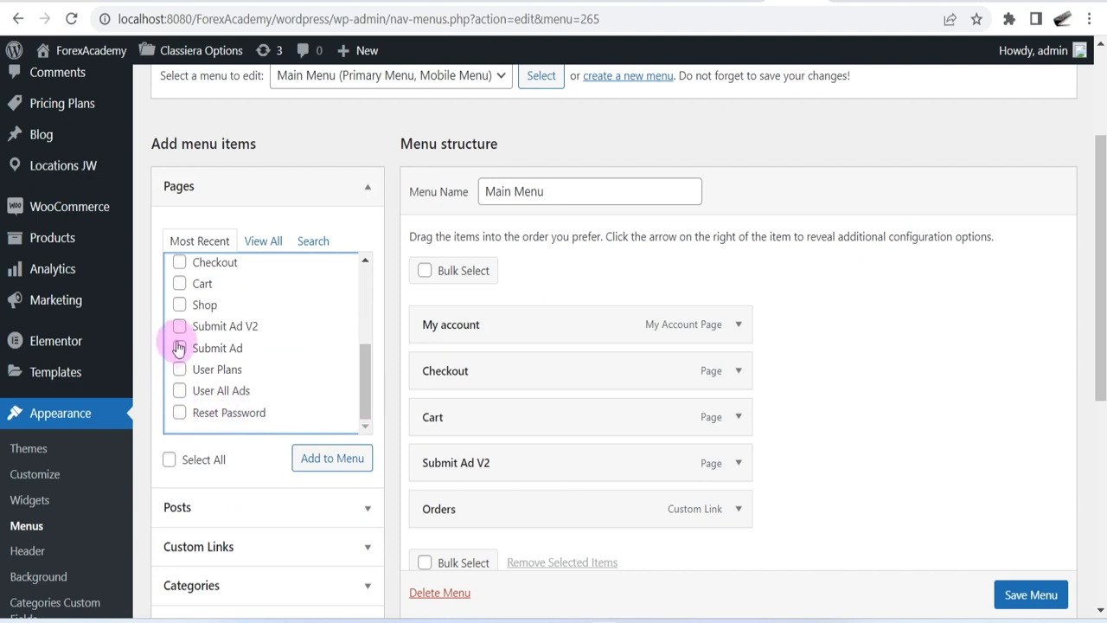
{"action": "left_click", "coordinate": [181, 307]}
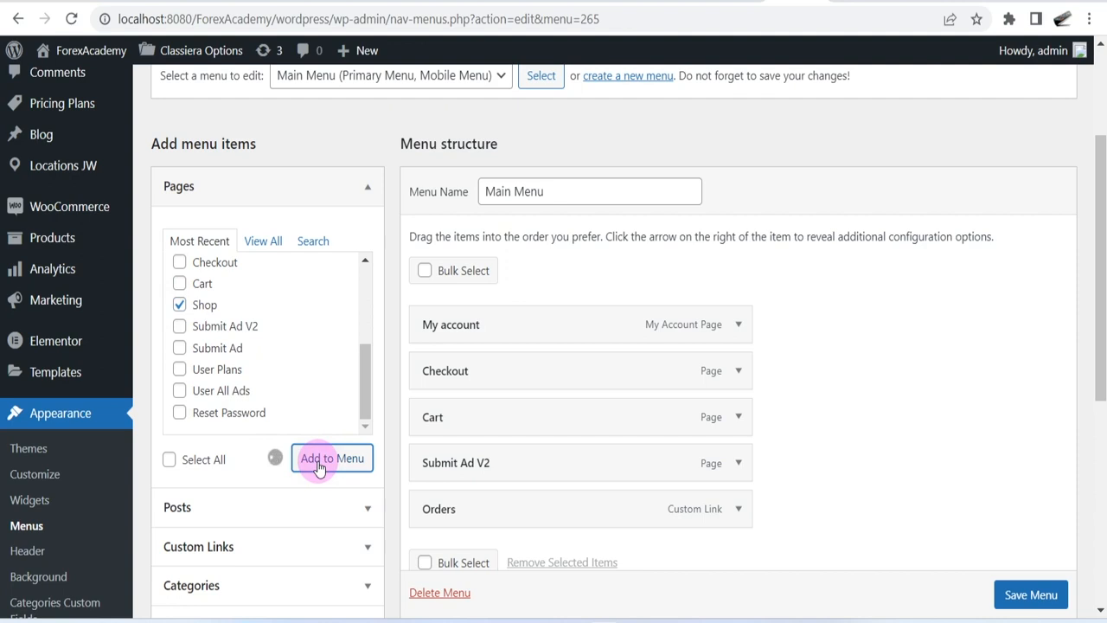
{"action": "scroll", "coordinate": [501, 510], "scroll_direction": "down", "scroll_amount": 1}
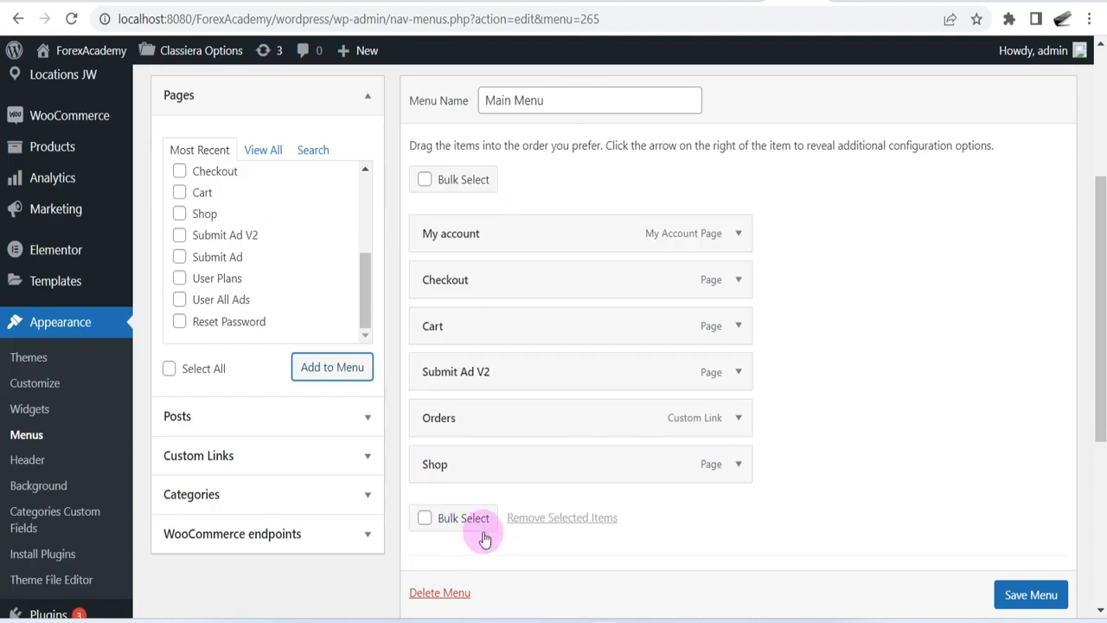
{"action": "left_click", "coordinate": [369, 97]}
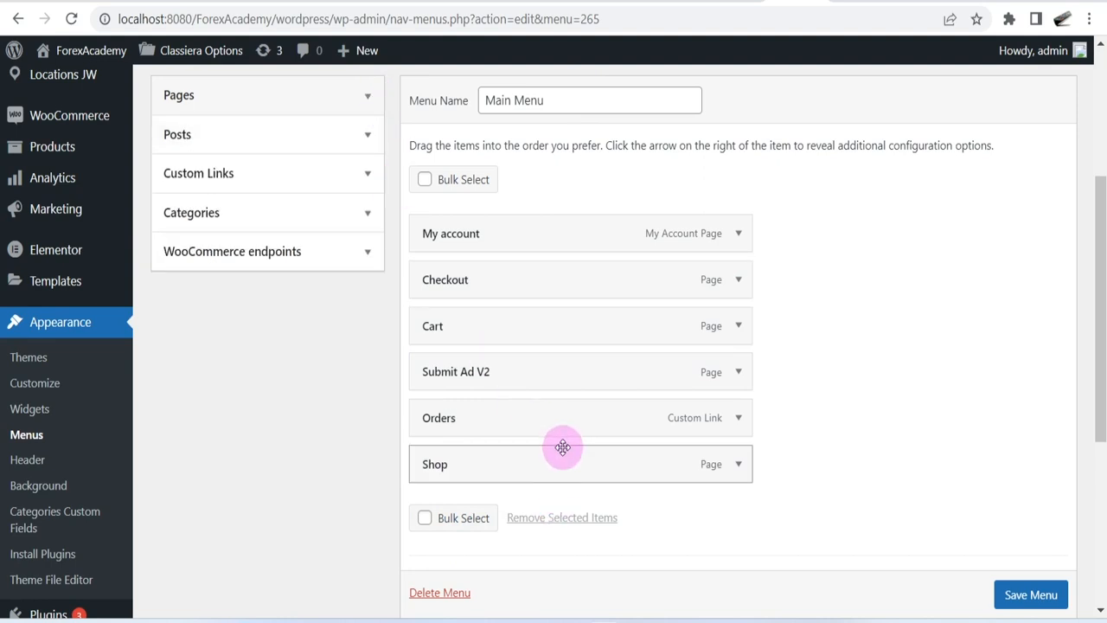
Step: Check the Main Menu's name, and view the live homepage from its header navigation down to the footer
{"action": "scroll", "coordinate": [563, 444], "scroll_direction": "up", "scroll_amount": 2}
{"action": "scroll", "coordinate": [563, 444], "scroll_direction": "down", "scroll_amount": 1}
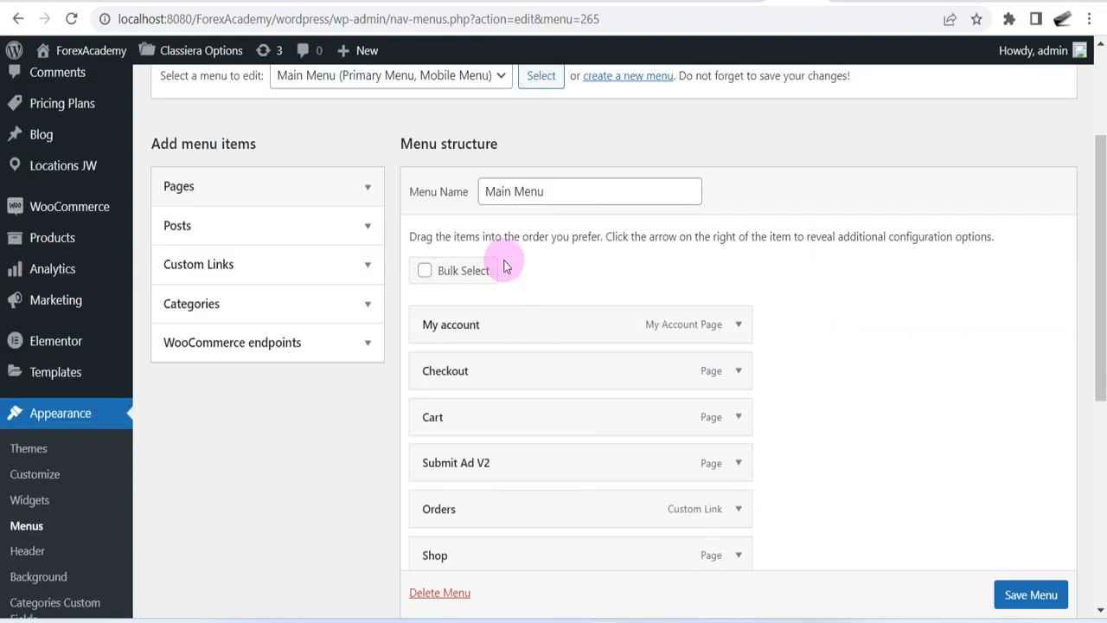
{"action": "left_click_drag", "start_coordinate": [556, 191], "coordinate": [484, 195]}
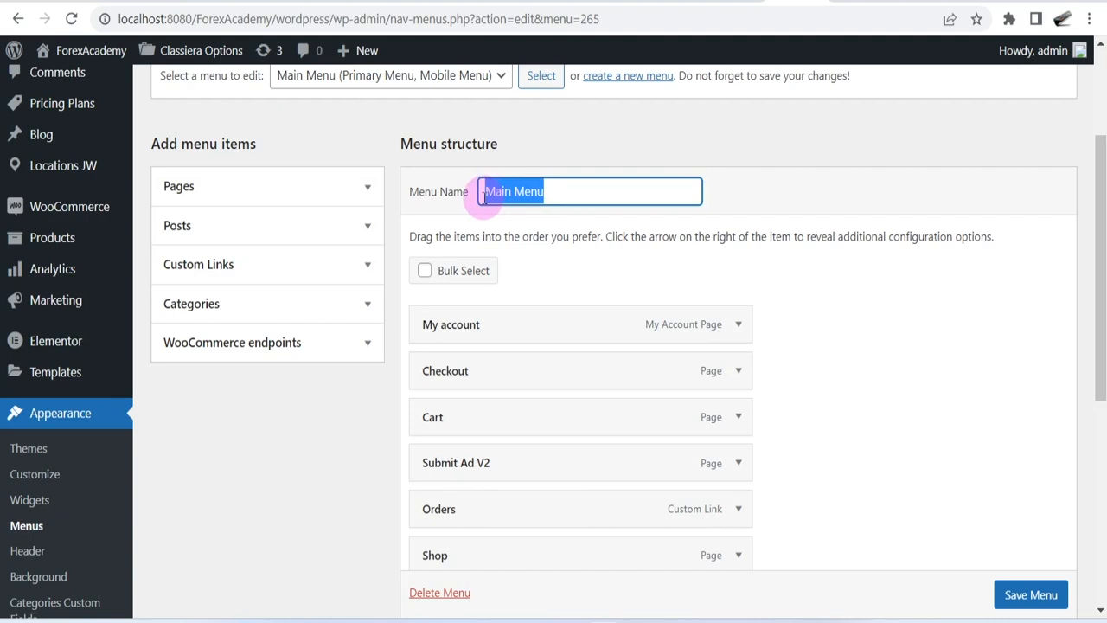
{"action": "left_click", "coordinate": [855, 4]}
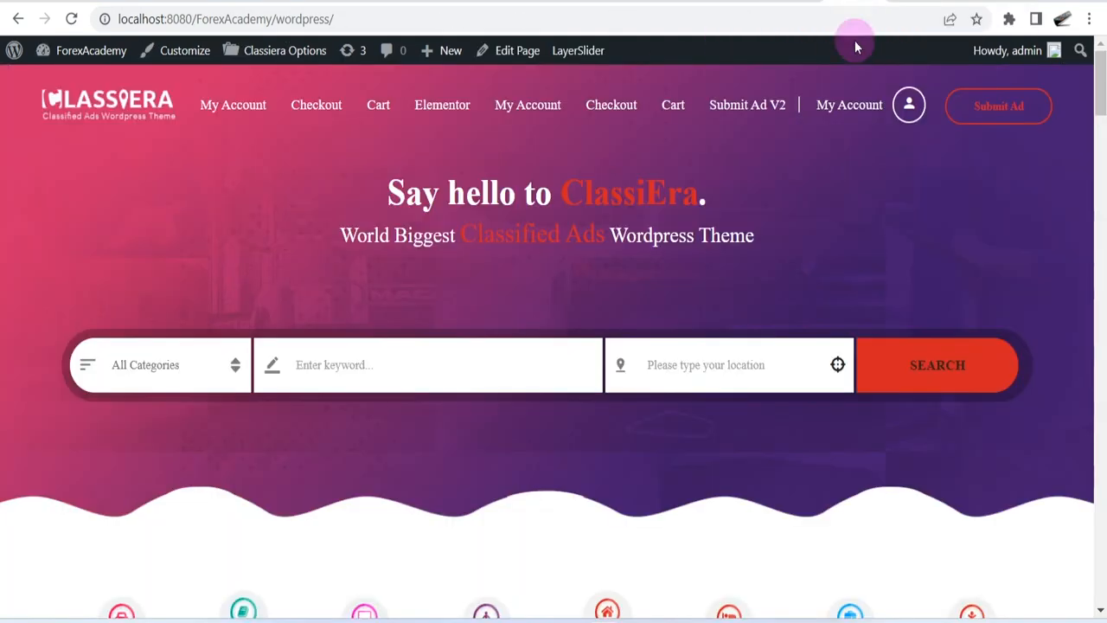
{"action": "scroll", "coordinate": [1099, 422], "scroll_direction": "down", "scroll_amount": 10}
{"action": "scroll", "coordinate": [1099, 422], "scroll_direction": "down", "scroll_amount": 10}
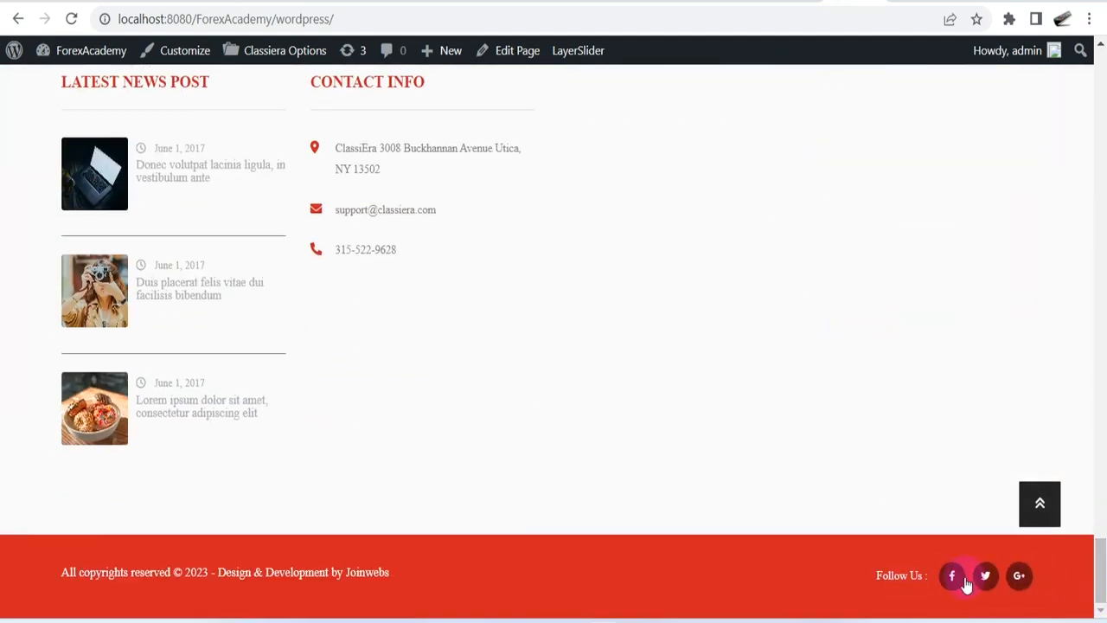
Step: Return to the Menus page and load Footer Menu (Footer Menu) for editing
{"action": "left_click", "coordinate": [782, 6]}
{"action": "scroll", "coordinate": [329, 321], "scroll_direction": "up", "scroll_amount": 2}
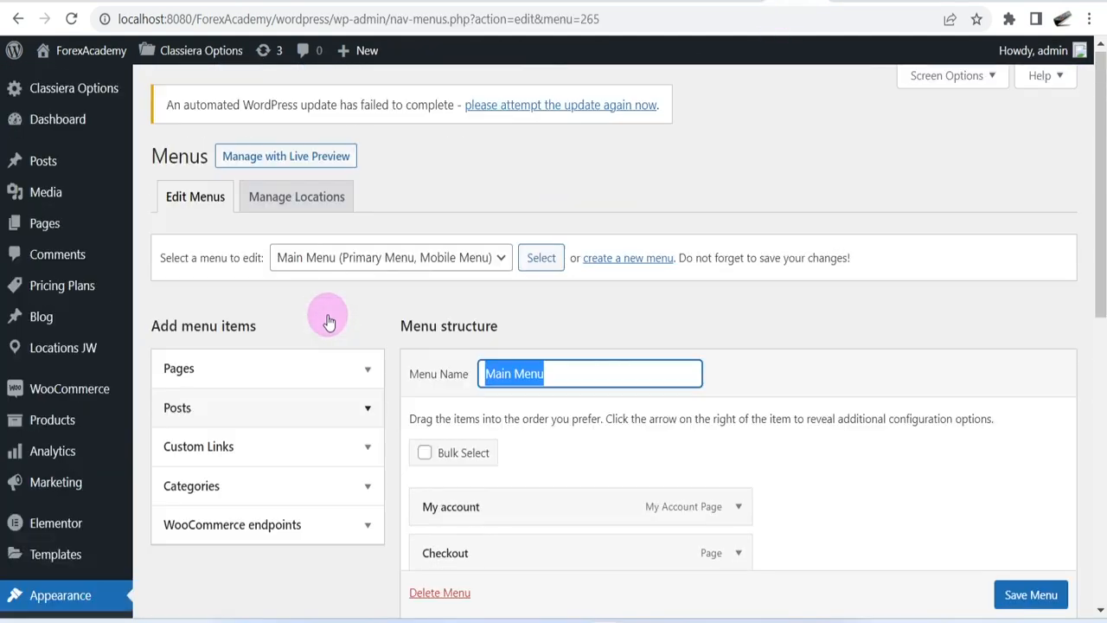
{"action": "left_click", "coordinate": [501, 257]}
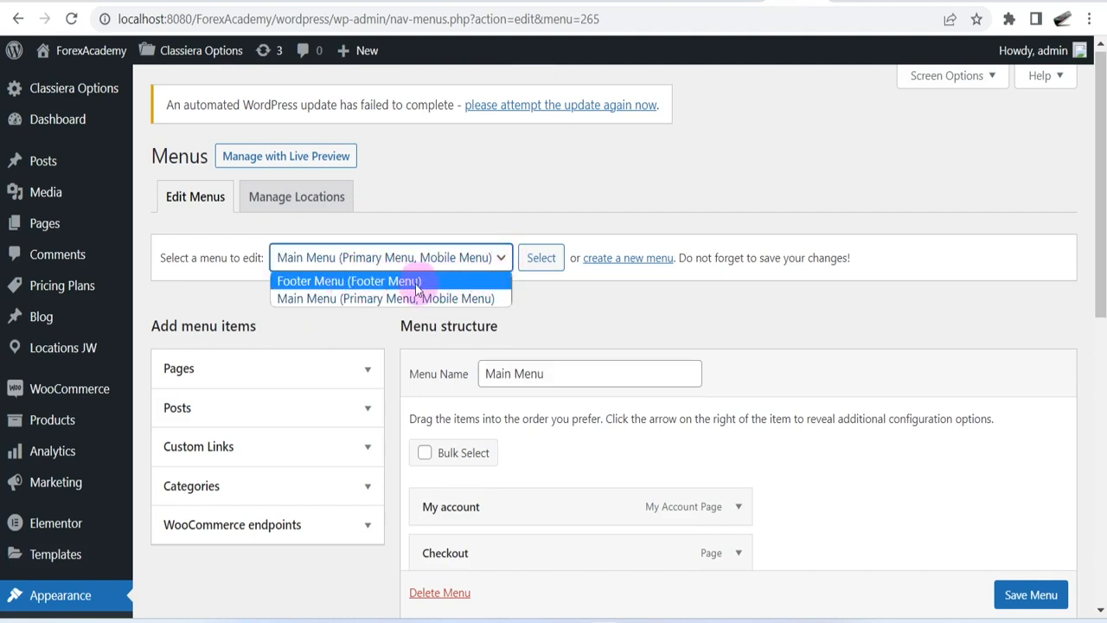
{"action": "left_click", "coordinate": [353, 284]}
{"action": "left_click", "coordinate": [550, 261]}
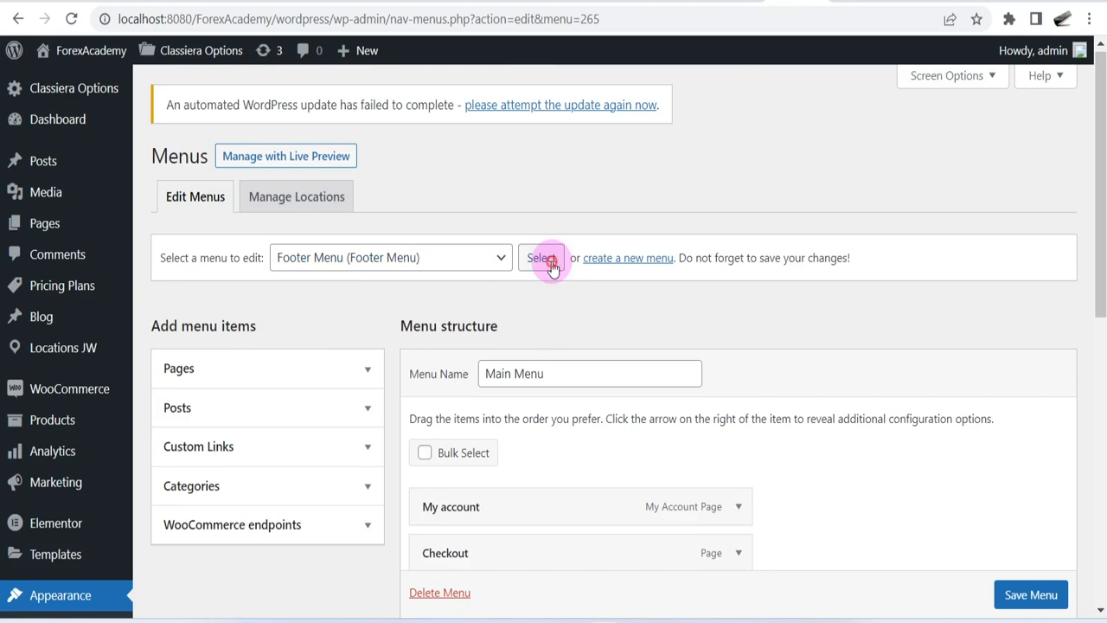
{"action": "left_click", "coordinate": [627, 120]}
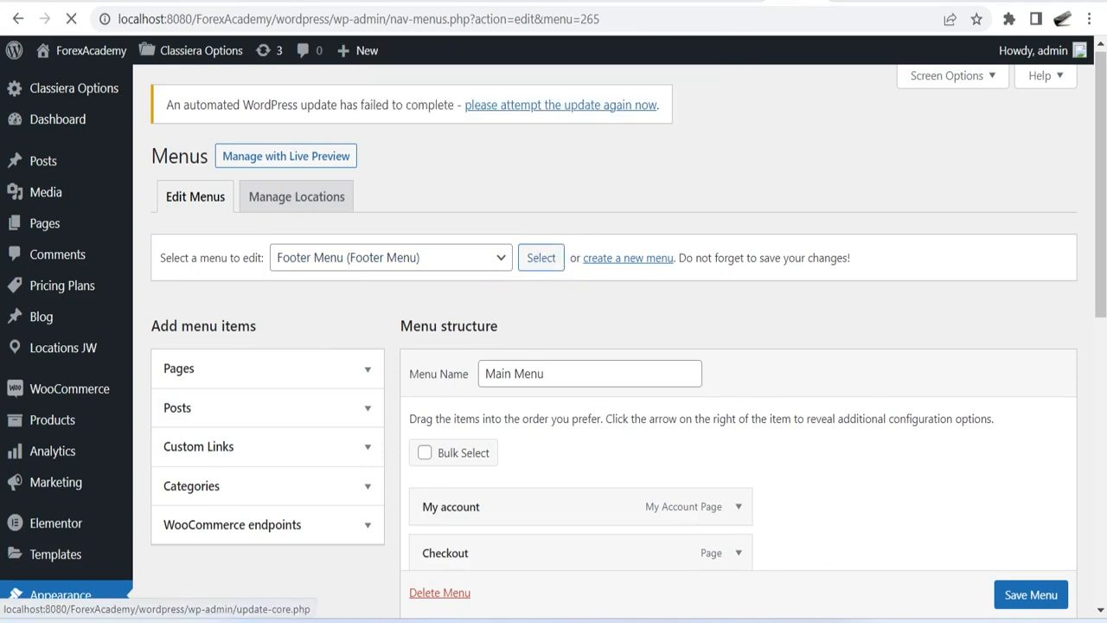
Step: Review the Footer Menu's name, display location and instructions for adding items
{"action": "scroll", "coordinate": [536, 328], "scroll_direction": "down", "scroll_amount": 1}
{"action": "left_click_drag", "start_coordinate": [551, 275], "coordinate": [480, 285]}
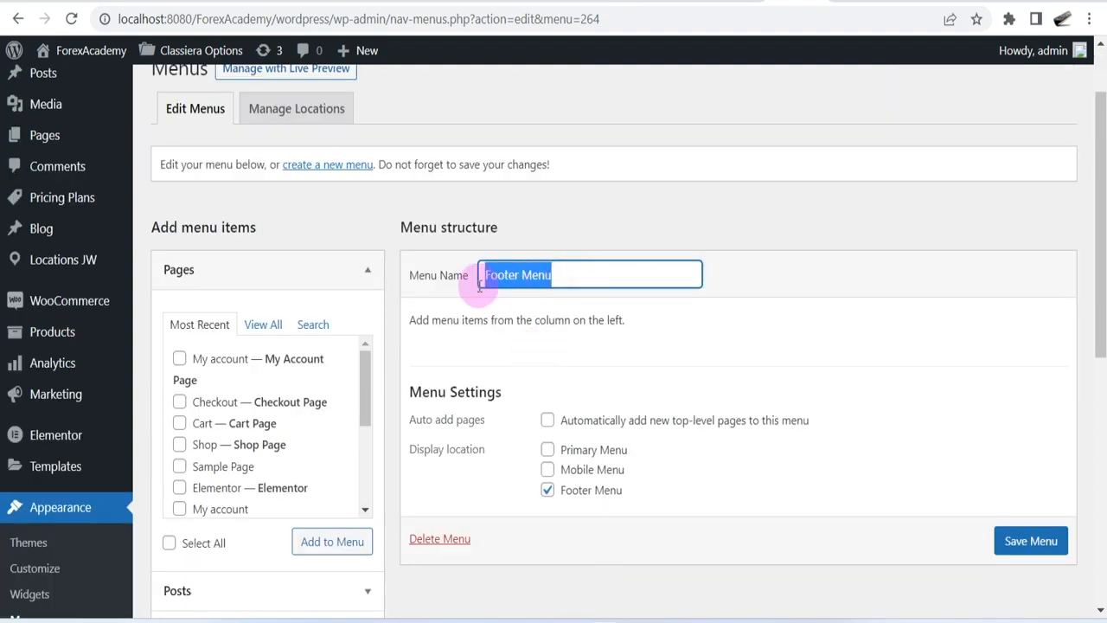
{"action": "left_click", "coordinate": [758, 314]}
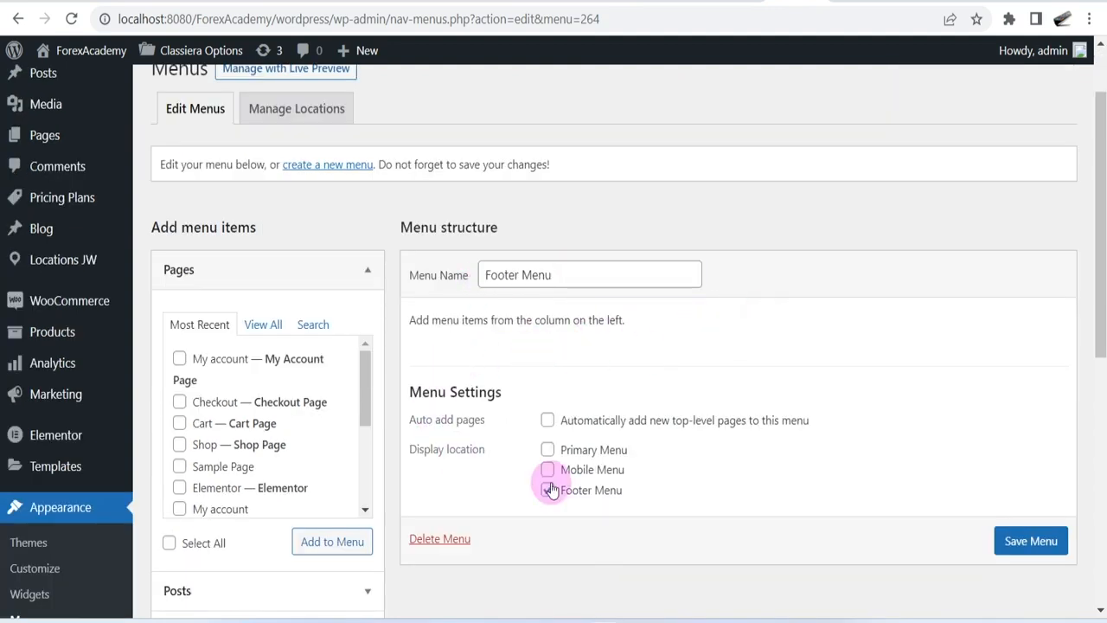
{"action": "left_click_drag", "start_coordinate": [411, 322], "coordinate": [641, 333]}
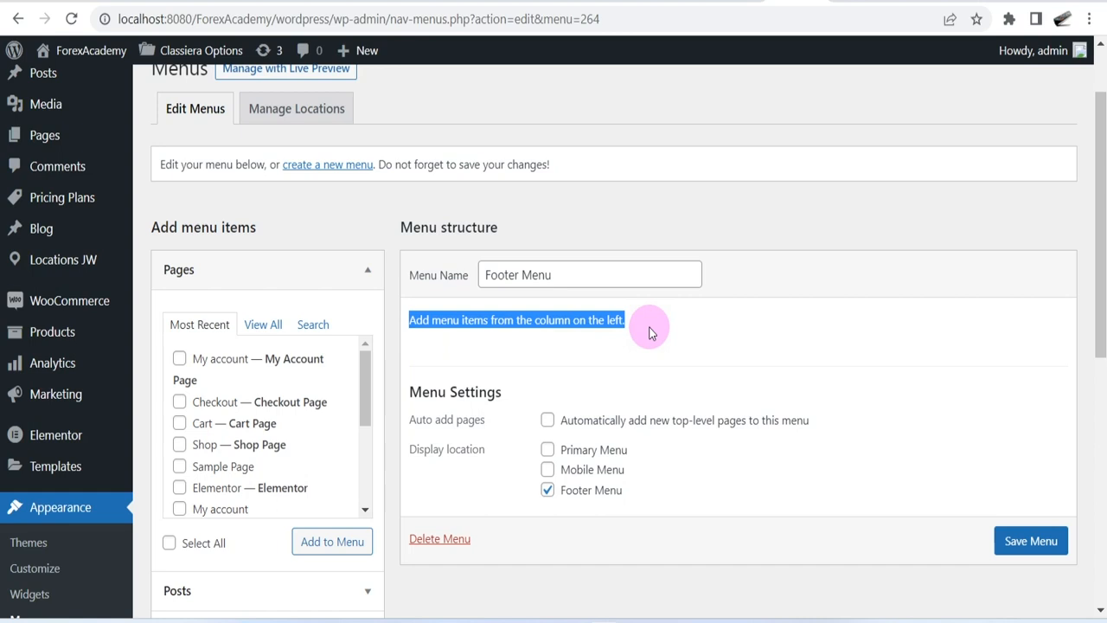
{"action": "left_click", "coordinate": [648, 334]}
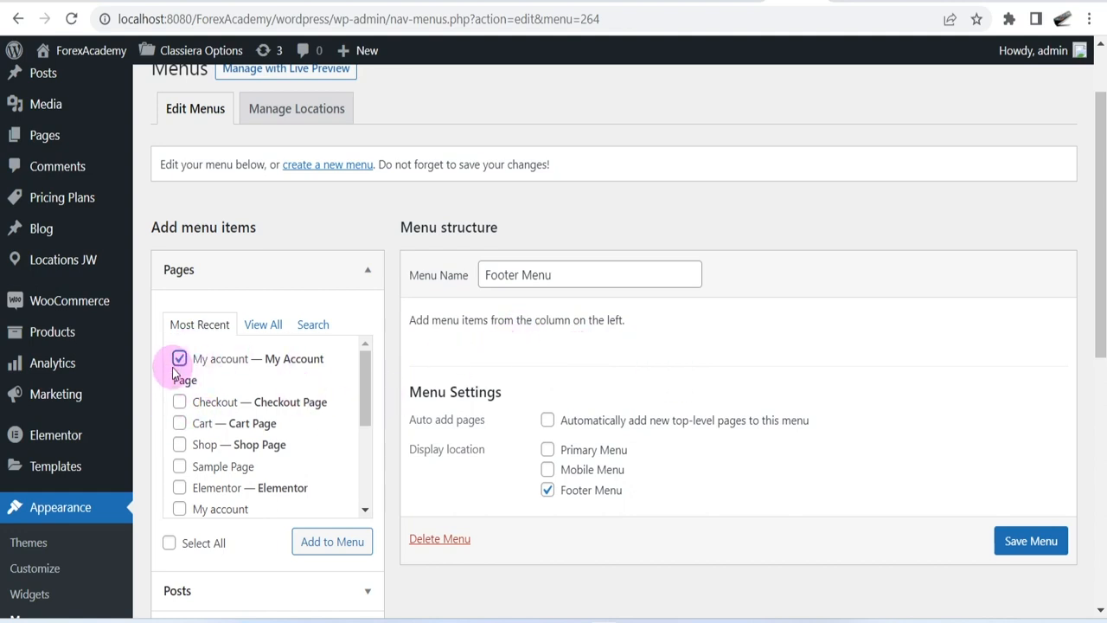
Step: Add the My account, Shop and Sample Page pages to the Footer Menu and save the menu
{"action": "left_click", "coordinate": [179, 466]}
{"action": "left_click", "coordinate": [179, 444]}
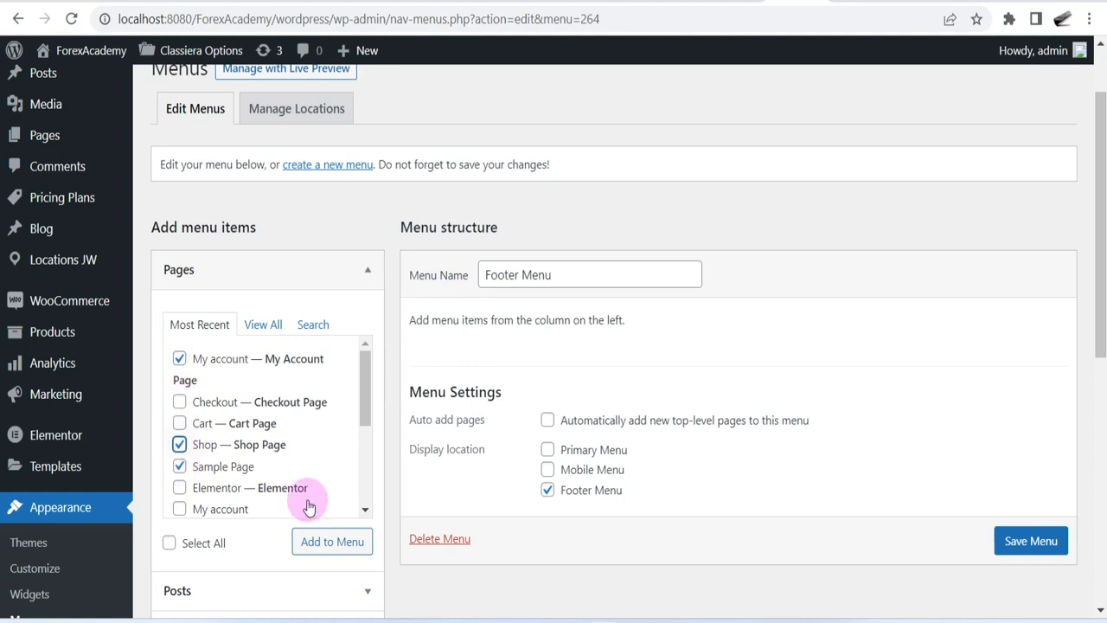
{"action": "left_click", "coordinate": [328, 544]}
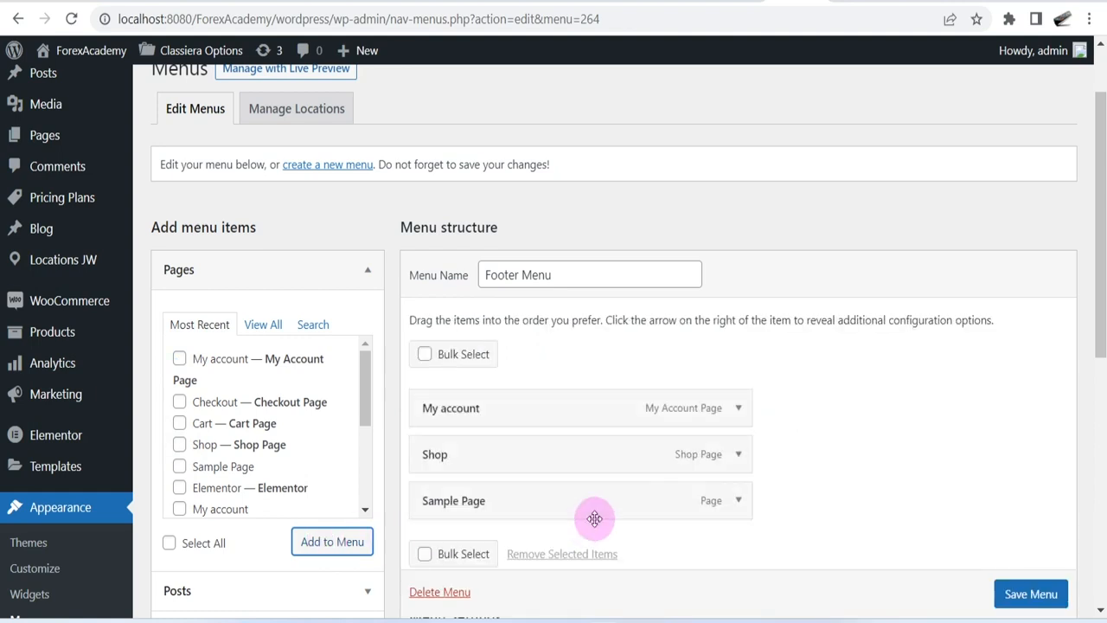
{"action": "scroll", "coordinate": [597, 424], "scroll_direction": "down", "scroll_amount": 1}
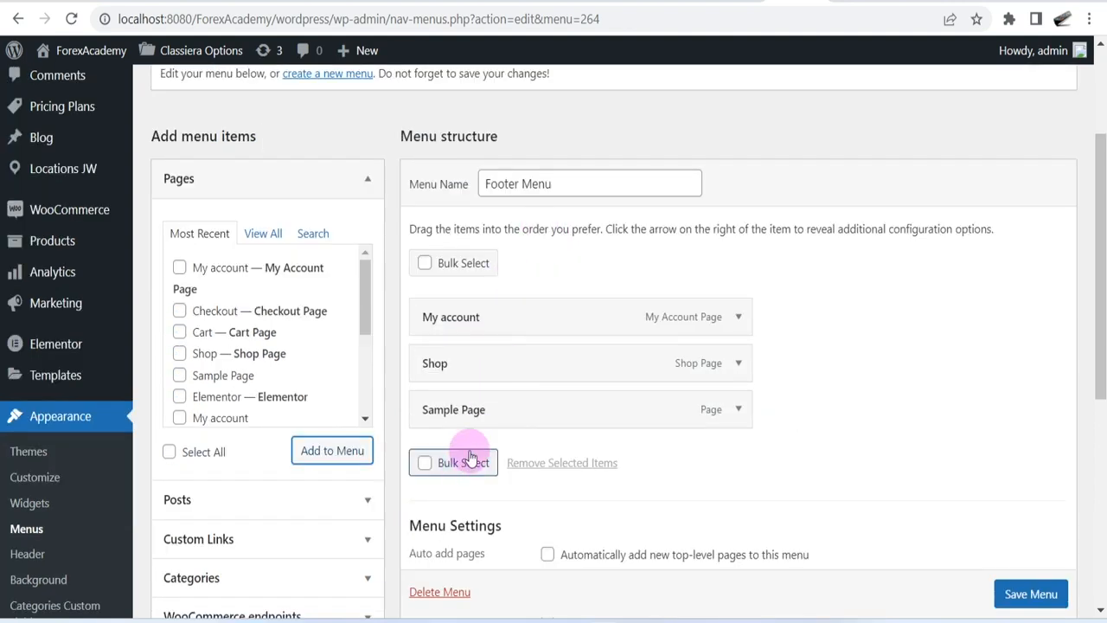
{"action": "scroll", "coordinate": [597, 366], "scroll_direction": "down", "scroll_amount": 1}
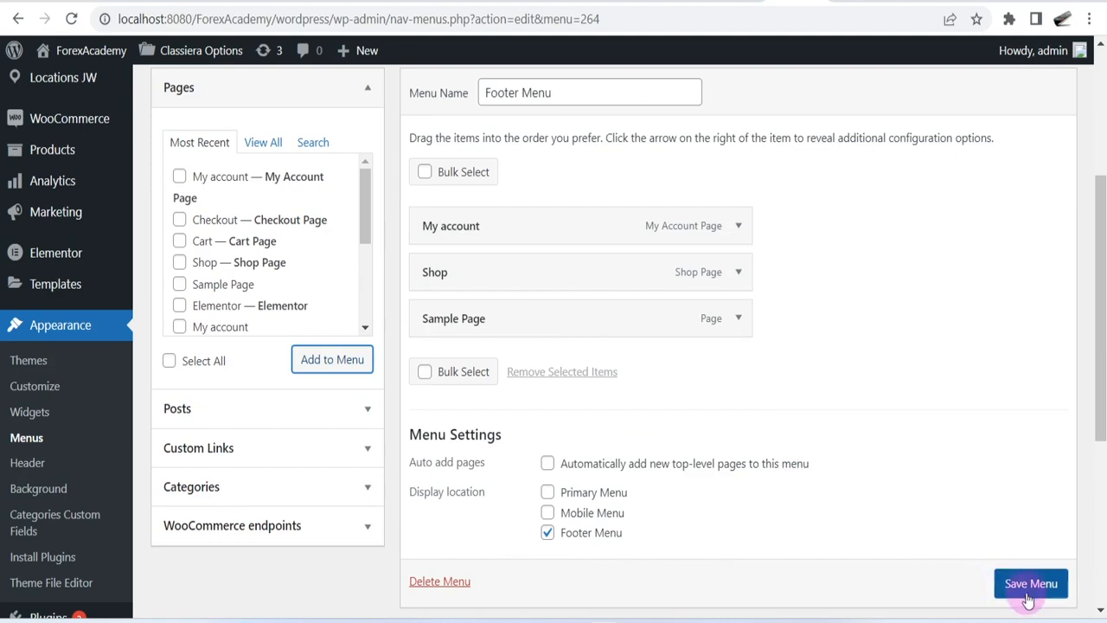
{"action": "scroll", "coordinate": [1028, 594], "scroll_direction": "down", "scroll_amount": 1}
{"action": "left_click", "coordinate": [1036, 546]}
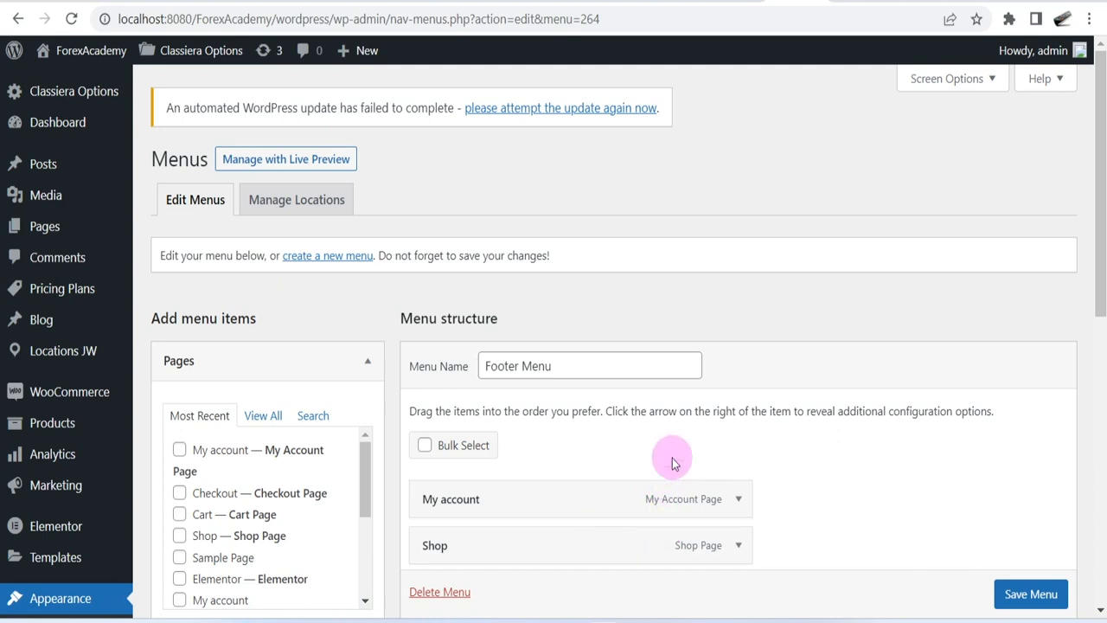
Step: Reload the live homepage and check its footer for the menu
{"action": "left_click", "coordinate": [869, 3]}
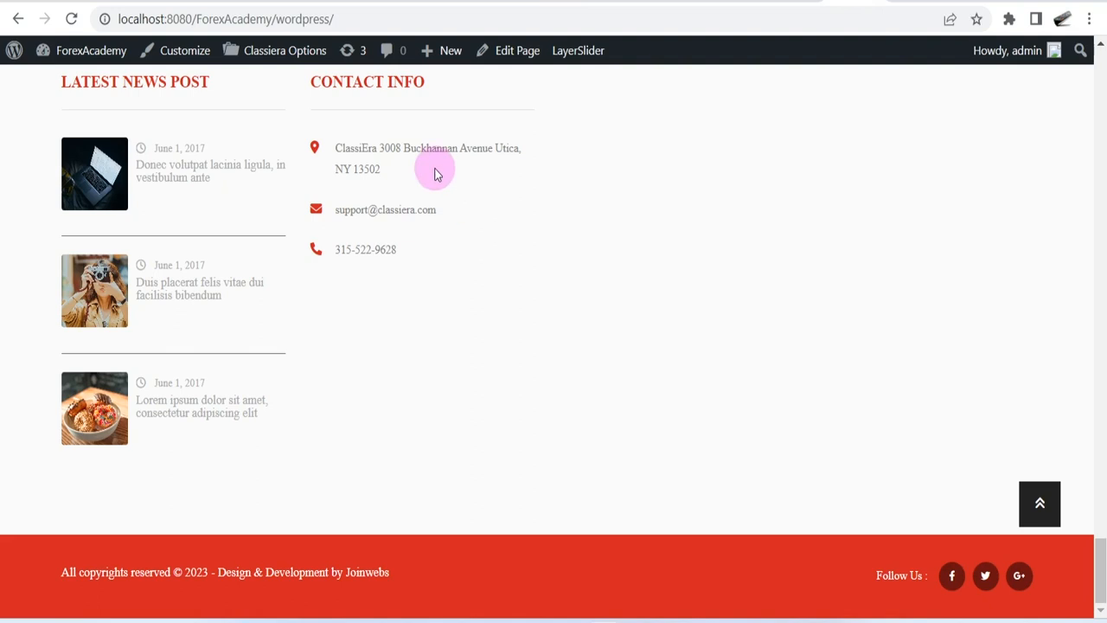
{"action": "right_click", "coordinate": [678, 201]}
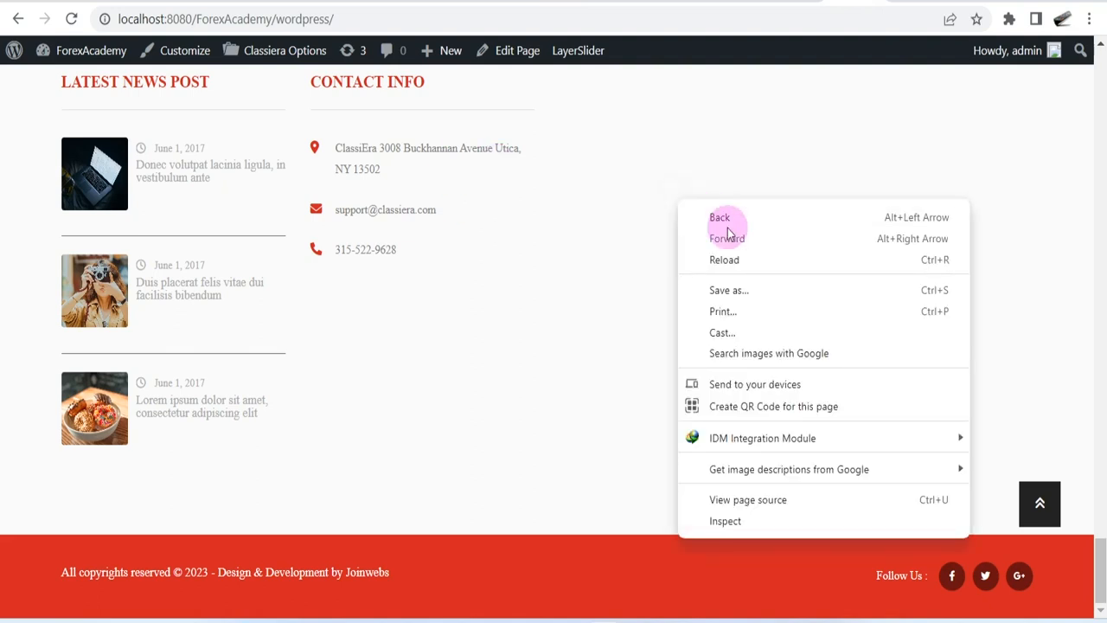
{"action": "left_click", "coordinate": [759, 261]}
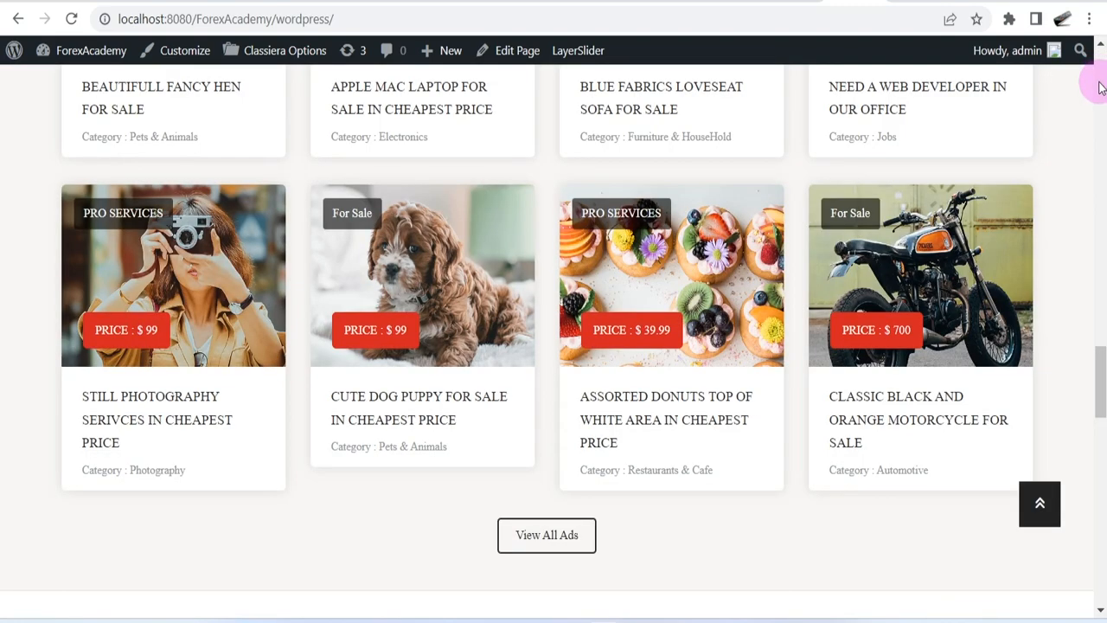
{"action": "left_click_drag", "start_coordinate": [1097, 361], "coordinate": [1100, 562]}
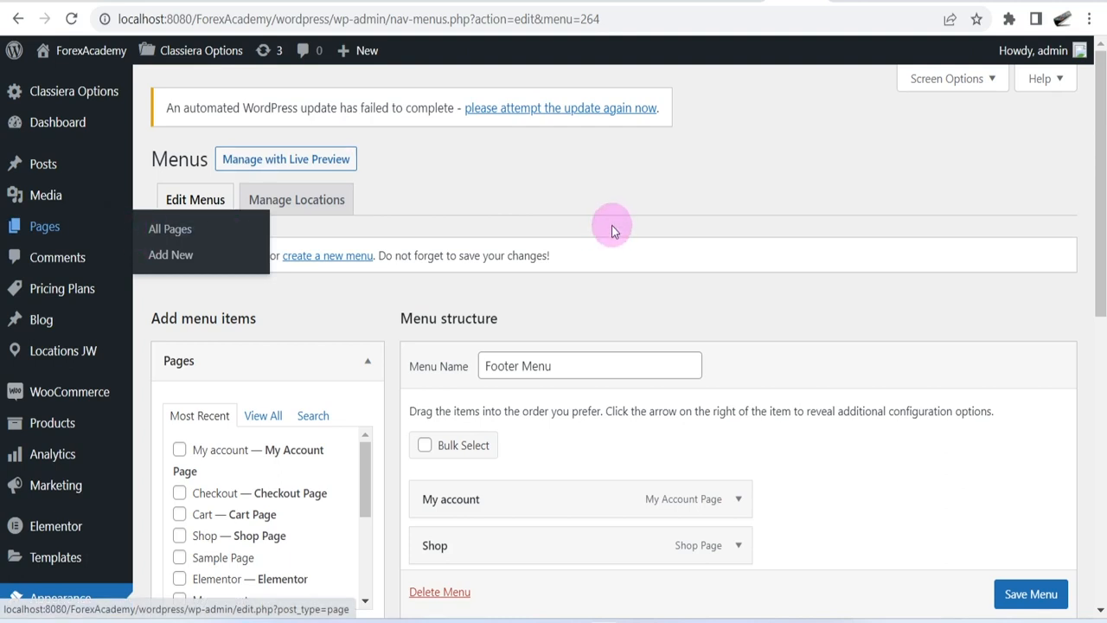
Step: Set the Footer bottom Style to Menu in the Classiera Layout Manager settings and save the changes
{"action": "mouse_move", "coordinate": [65, 99]}
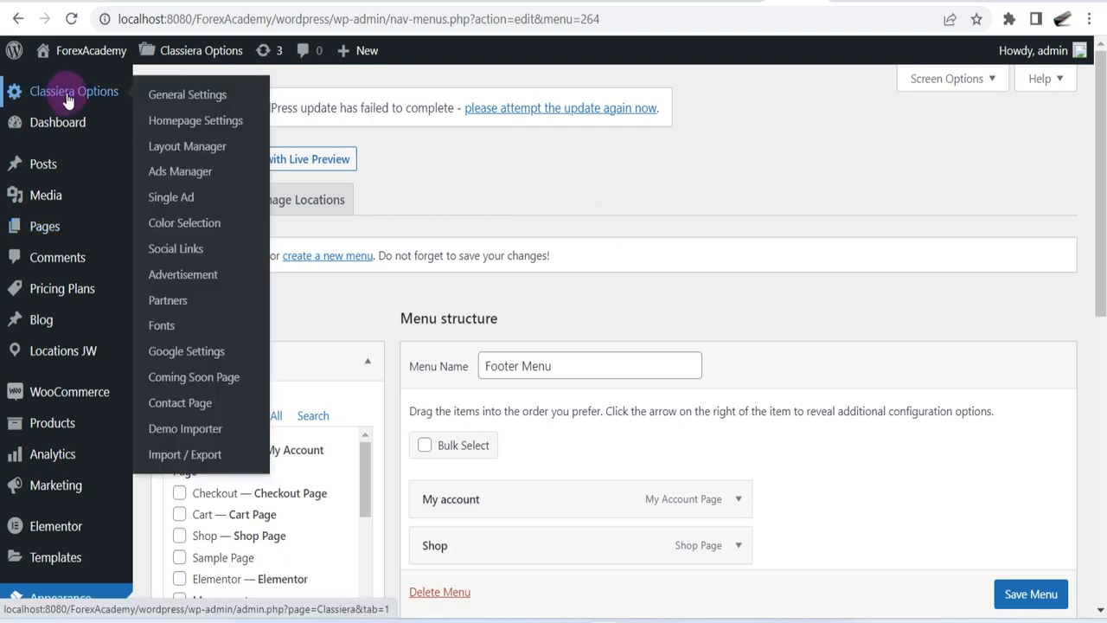
{"action": "left_click", "coordinate": [214, 154]}
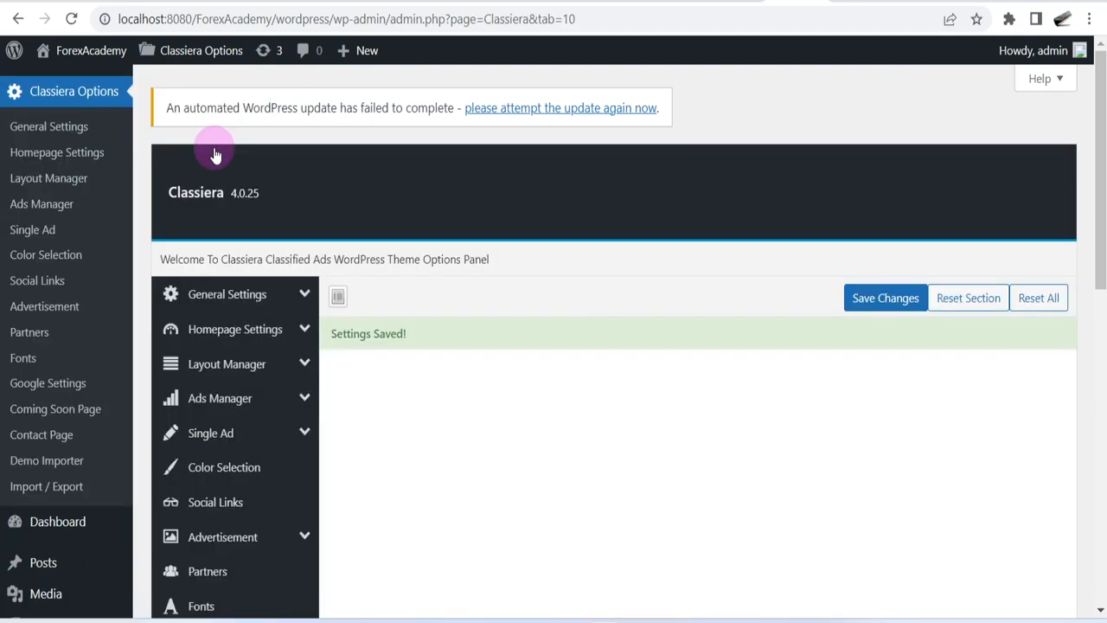
{"action": "left_click_drag", "start_coordinate": [1103, 99], "coordinate": [1103, 572]}
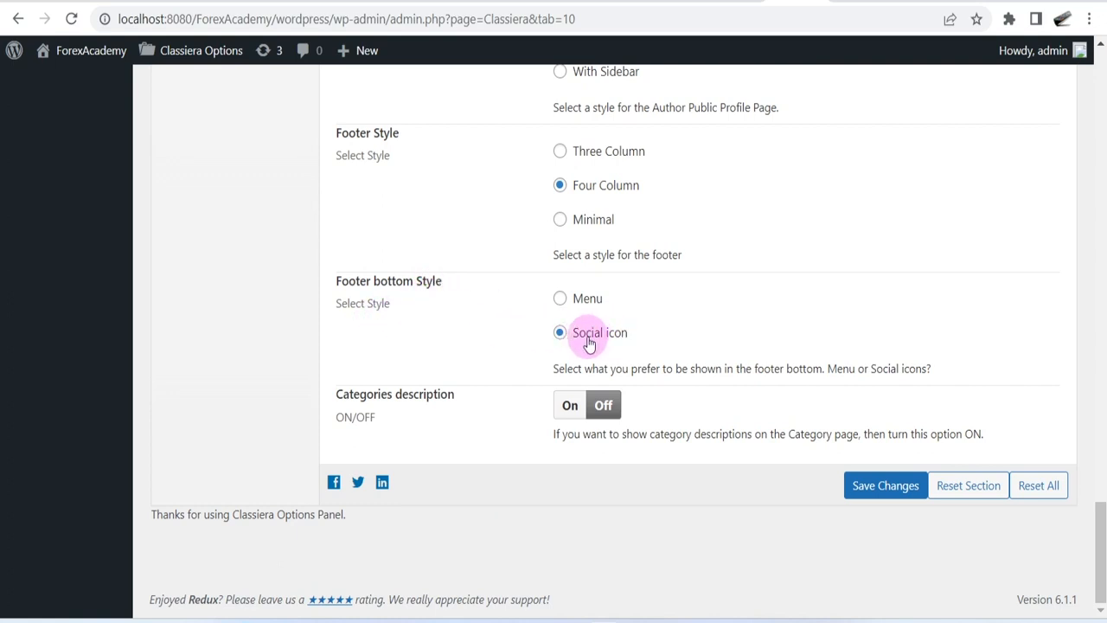
{"action": "left_click", "coordinate": [560, 301]}
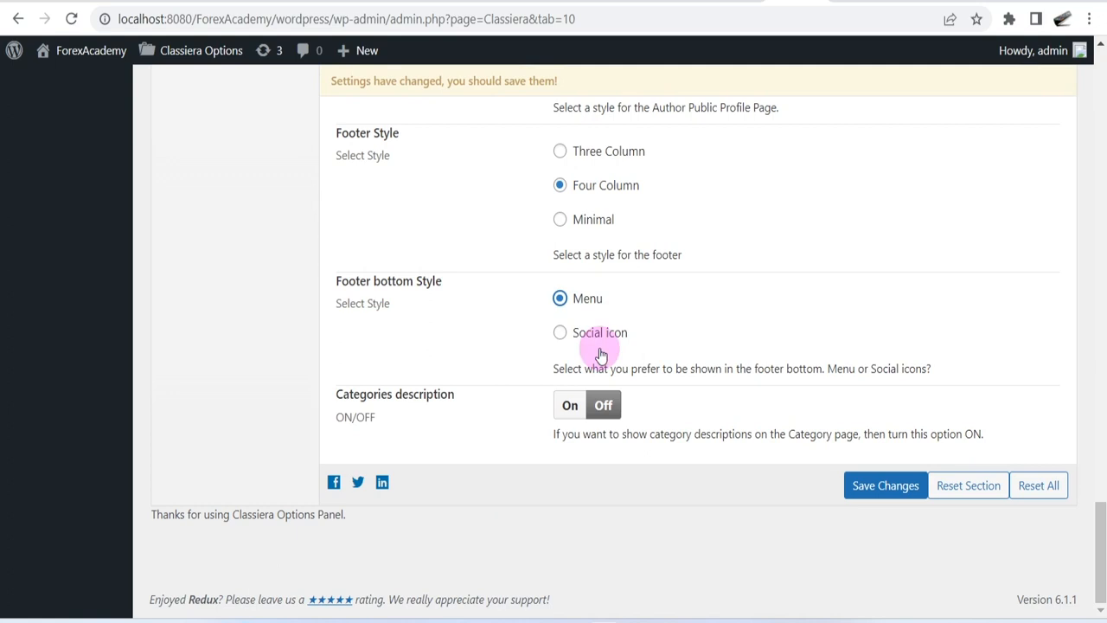
{"action": "left_click", "coordinate": [883, 489]}
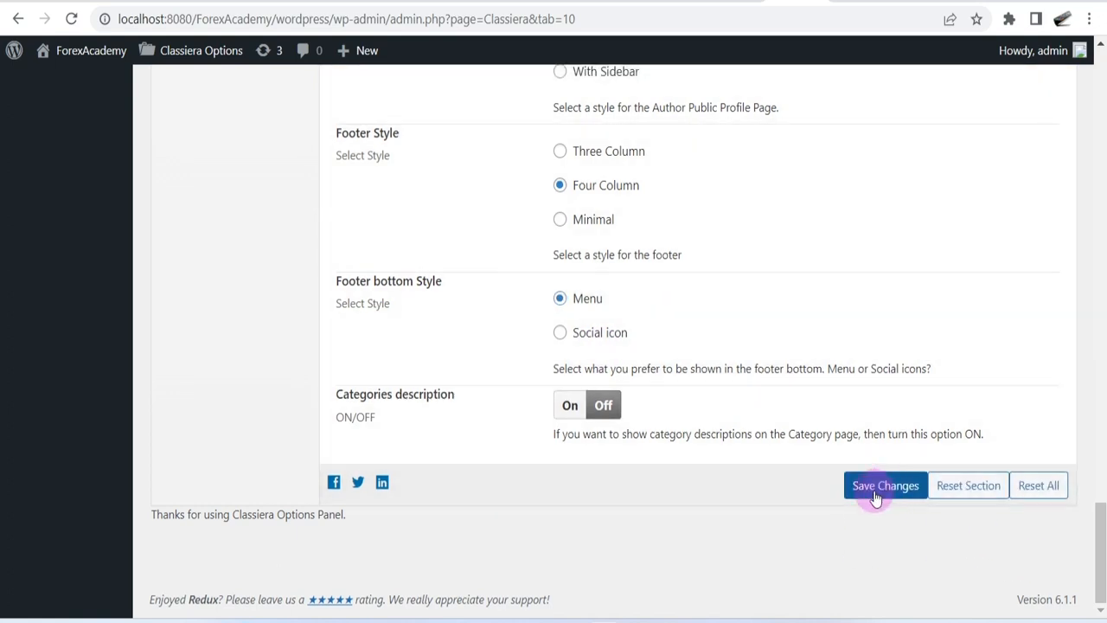
Step: Reload the live homepage and check the bottom of its footer for the menu links
{"action": "left_click", "coordinate": [860, 2]}
{"action": "left_click", "coordinate": [720, 169]}
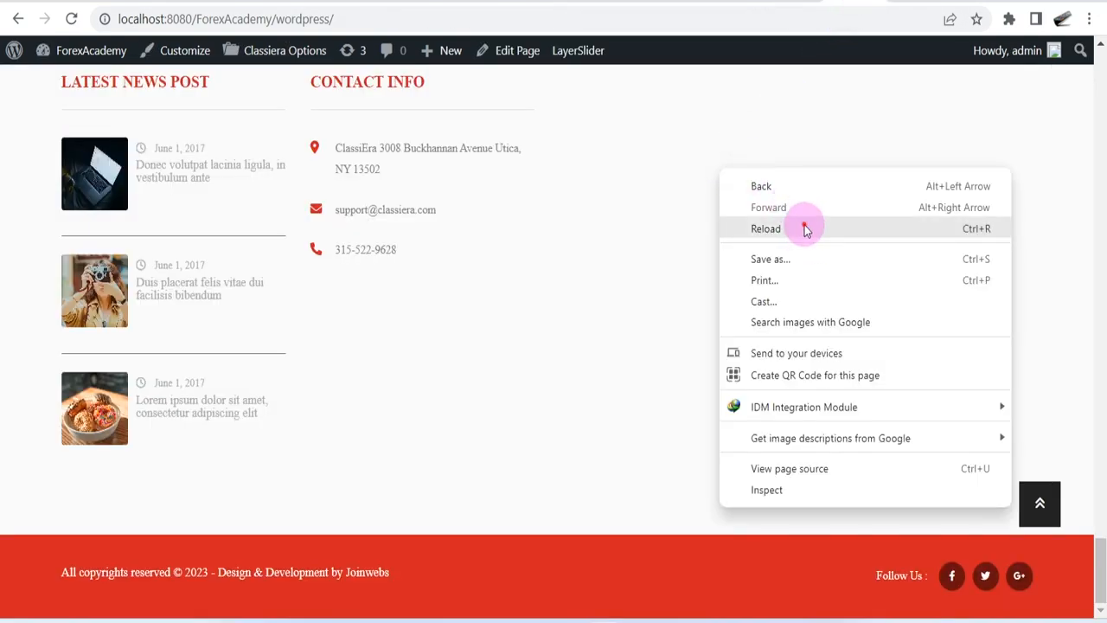
{"action": "left_click", "coordinate": [804, 228]}
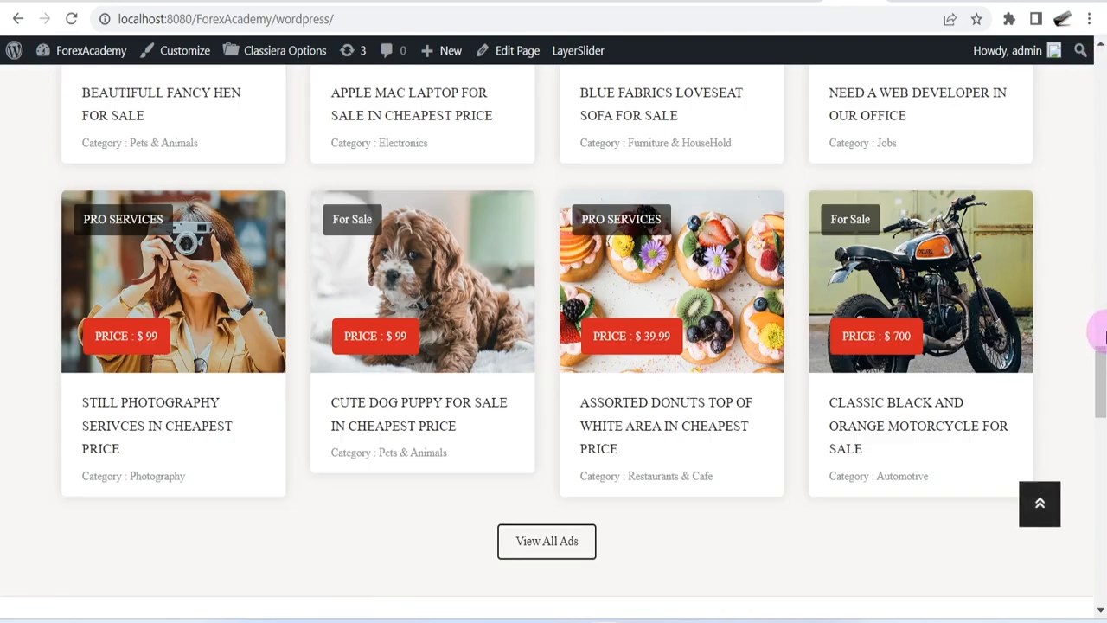
{"action": "left_click_drag", "start_coordinate": [1100, 350], "coordinate": [1099, 591]}
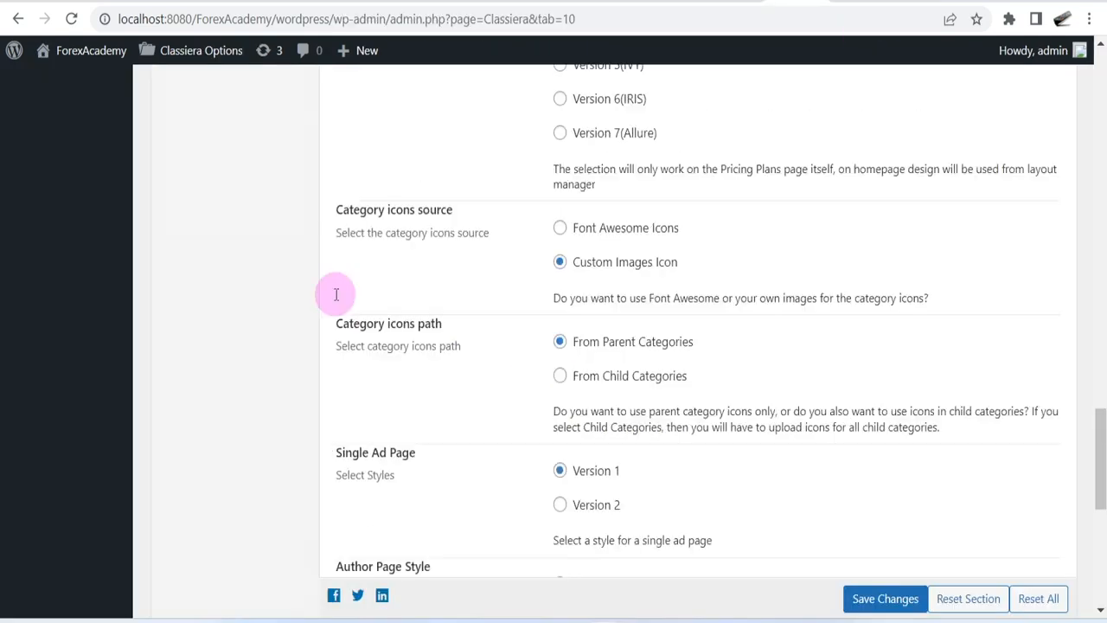
Step: Return to the Footer Menu's editing page and review its items and display location
{"action": "scroll", "coordinate": [331, 291], "scroll_direction": "up", "scroll_amount": 1}
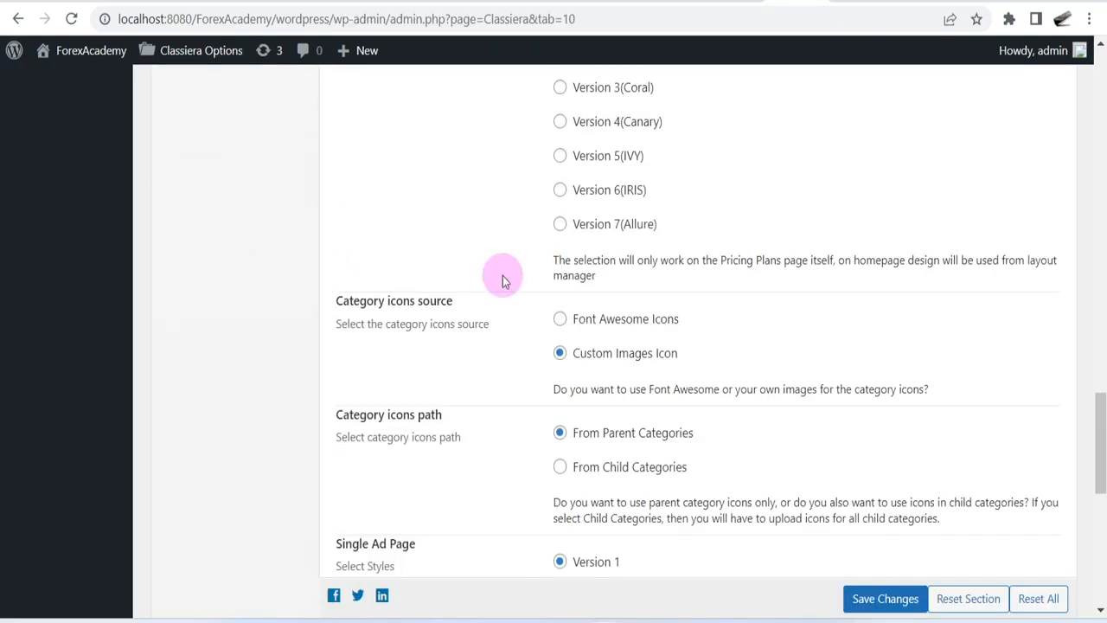
{"action": "left_click", "coordinate": [18, 19]}
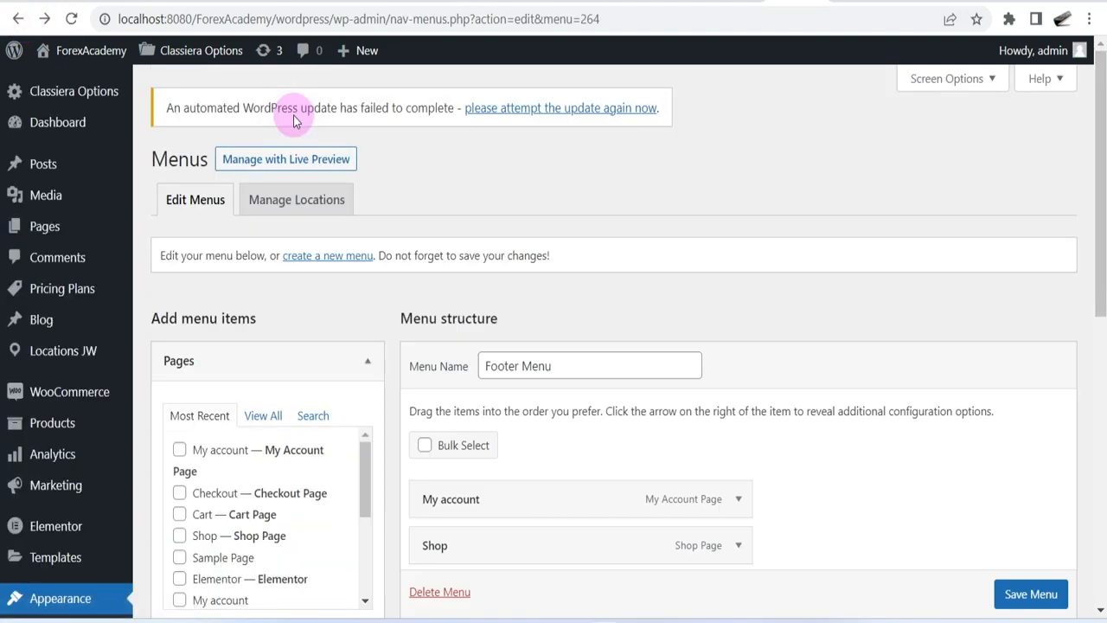
{"action": "scroll", "coordinate": [467, 321], "scroll_direction": "down", "scroll_amount": 3}
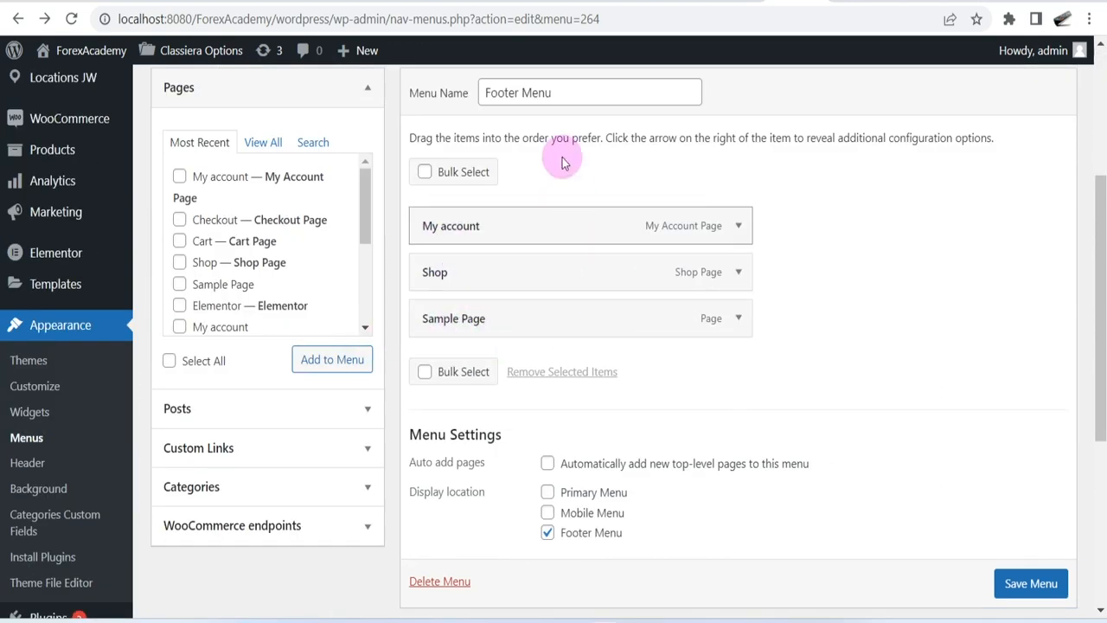
Step: Examine the items available for the menu under WooCommerce endpoints, Posts, Categories and Pages
{"action": "left_click", "coordinate": [366, 93]}
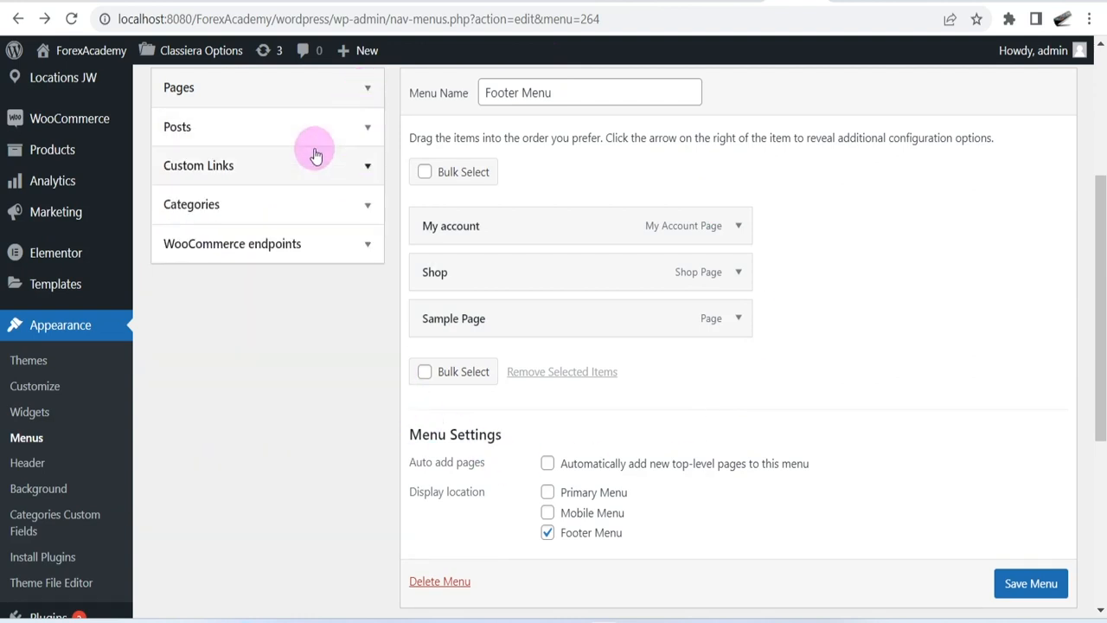
{"action": "scroll", "coordinate": [395, 327], "scroll_direction": "up", "scroll_amount": 3}
{"action": "scroll", "coordinate": [336, 378], "scroll_direction": "down", "scroll_amount": 1}
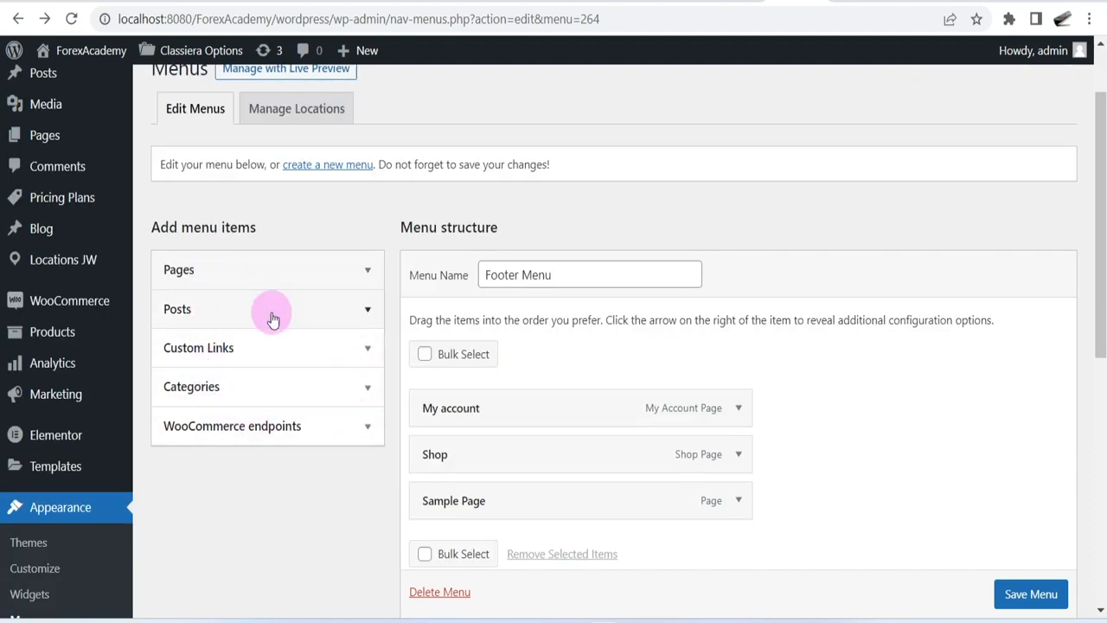
{"action": "left_click", "coordinate": [367, 424]}
{"action": "scroll", "coordinate": [346, 479], "scroll_direction": "down", "scroll_amount": 2}
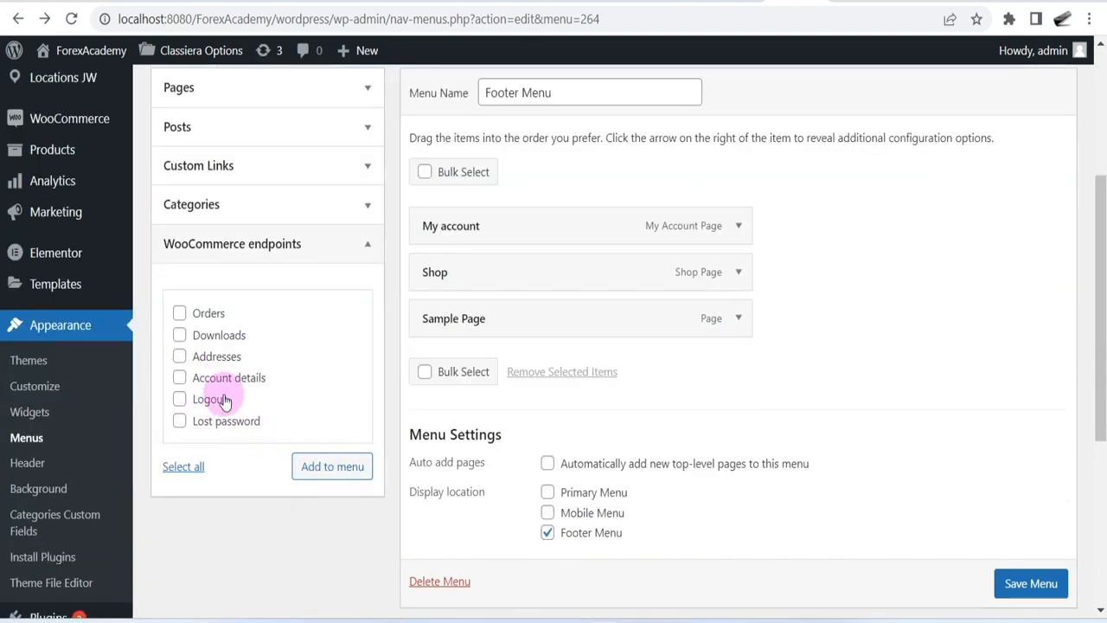
{"action": "left_click", "coordinate": [365, 245]}
{"action": "left_click", "coordinate": [367, 127]}
{"action": "left_click_drag", "start_coordinate": [367, 236], "coordinate": [367, 151]}
{"action": "left_click", "coordinate": [367, 129]}
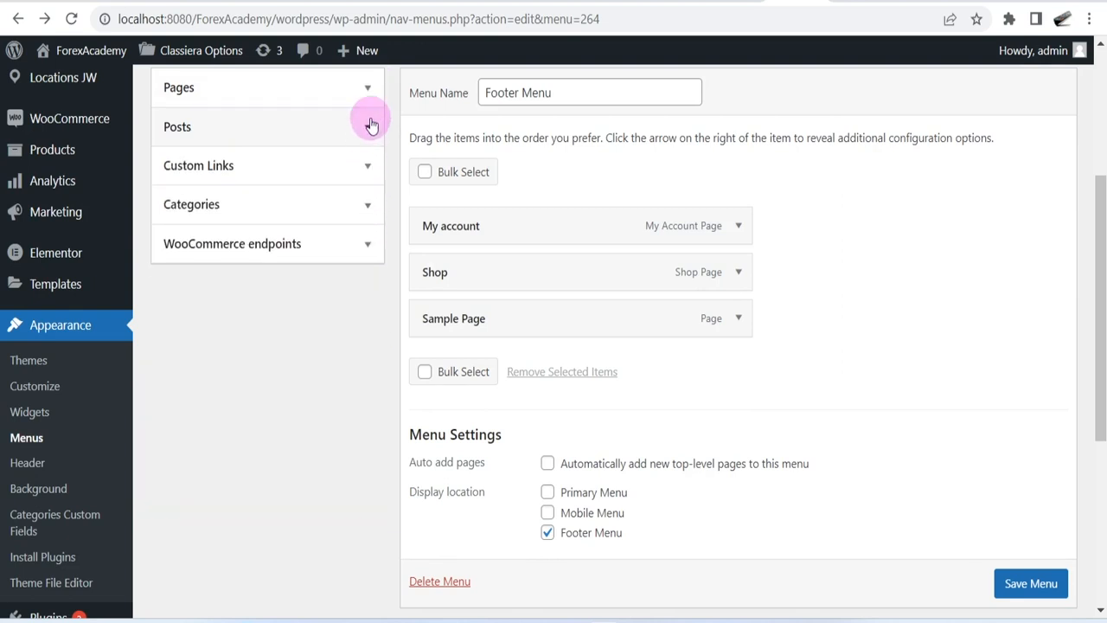
{"action": "left_click", "coordinate": [366, 207]}
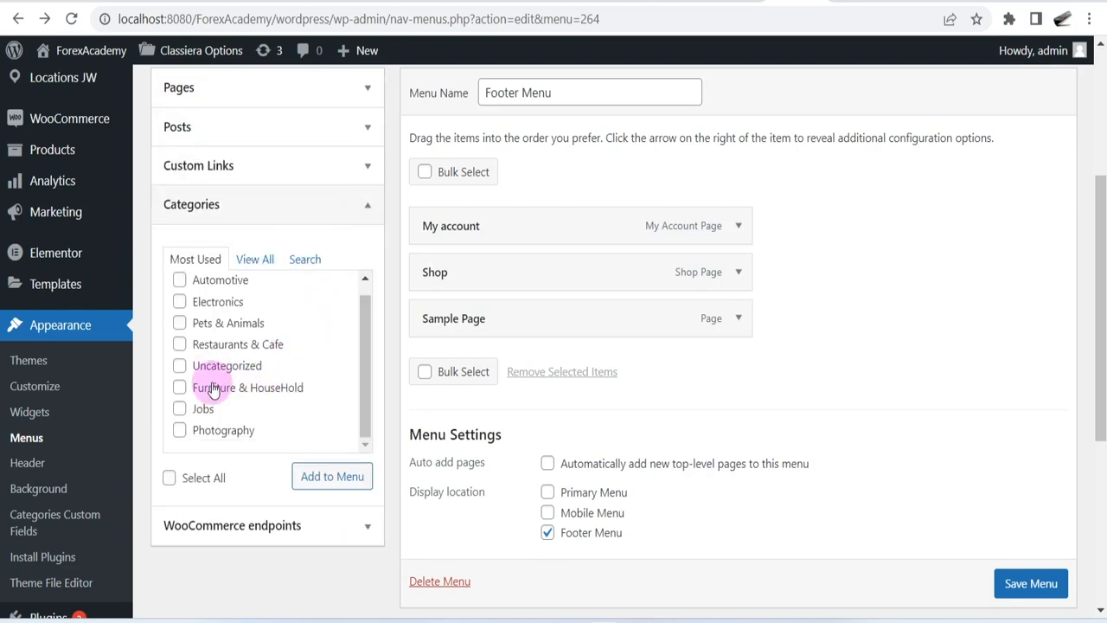
{"action": "left_click", "coordinate": [371, 208]}
{"action": "scroll", "coordinate": [248, 478], "scroll_direction": "up", "scroll_amount": 2}
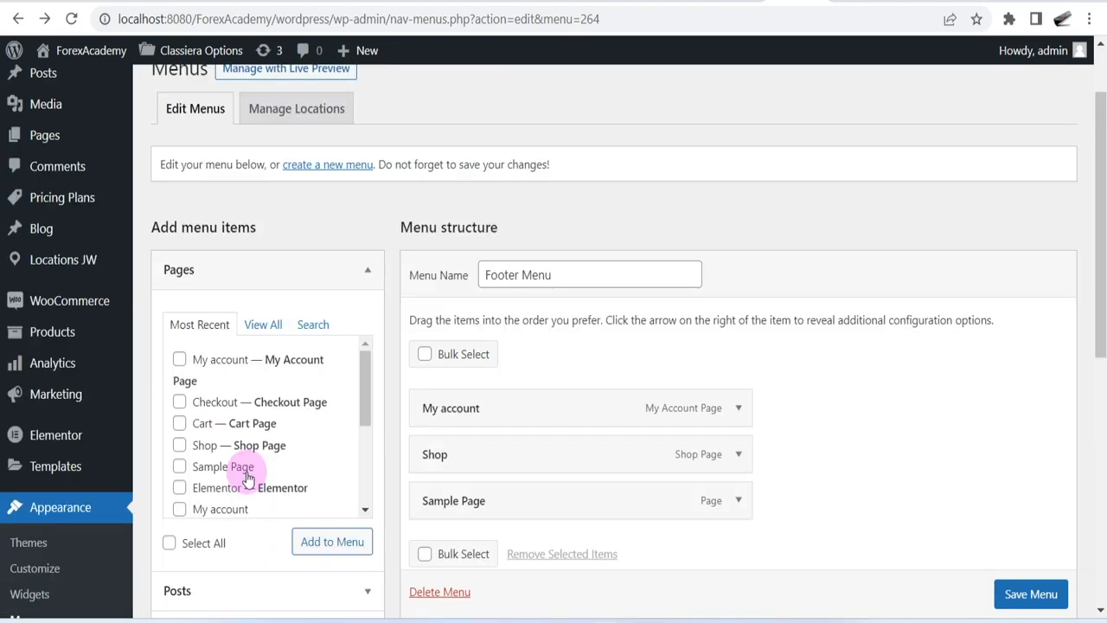
{"action": "left_click_drag", "start_coordinate": [366, 375], "coordinate": [362, 464]}
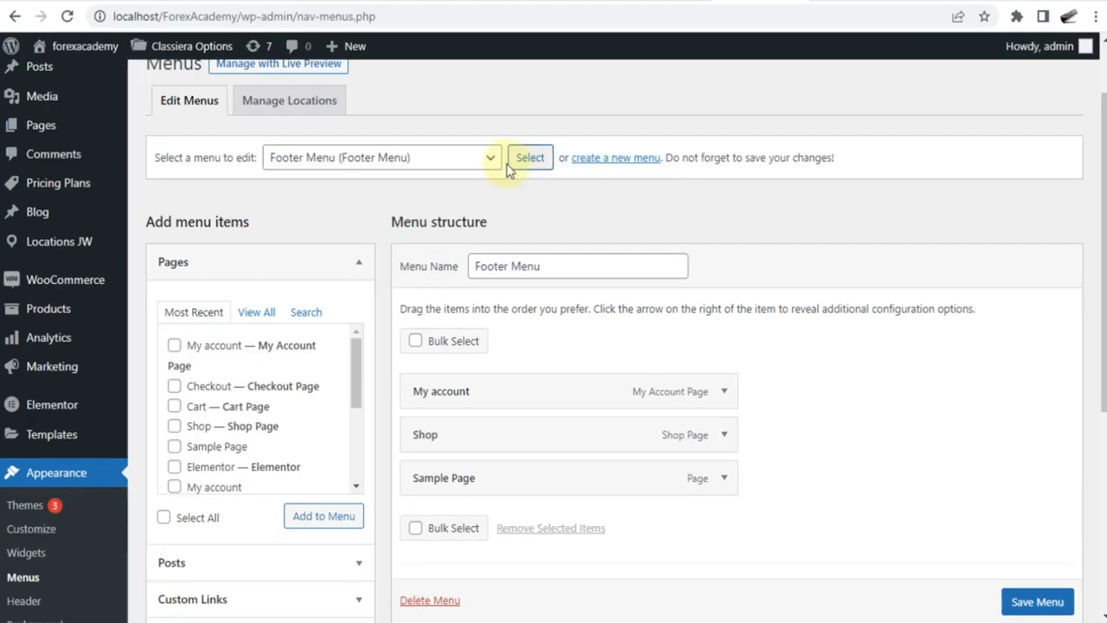
Step: Check which existing menus can be selected for editing
{"action": "left_click", "coordinate": [491, 158]}
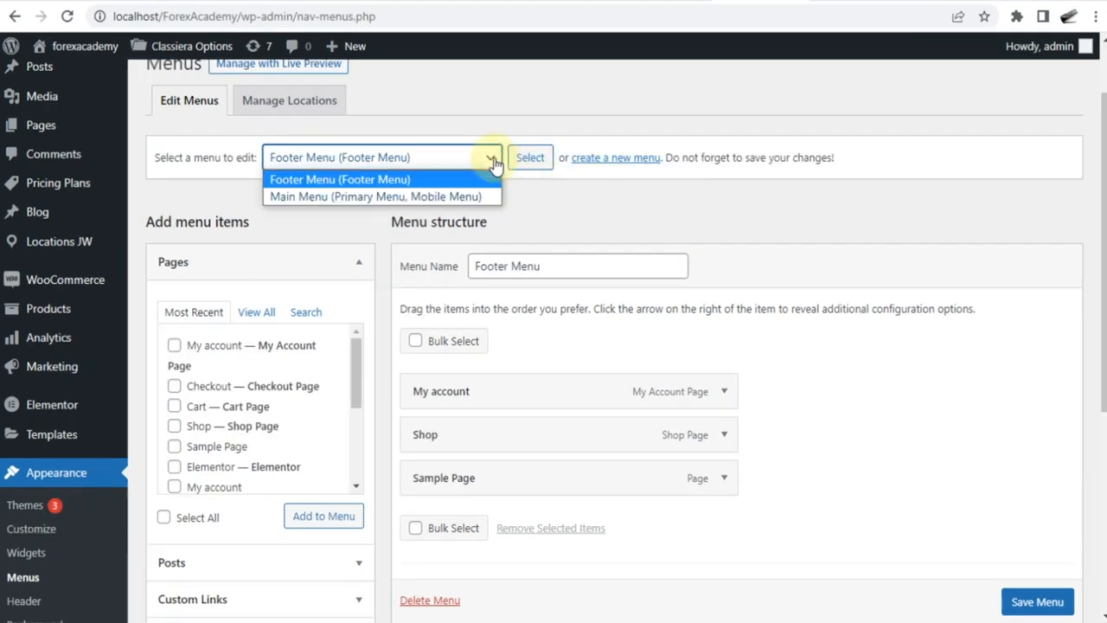
{"action": "left_click", "coordinate": [529, 206]}
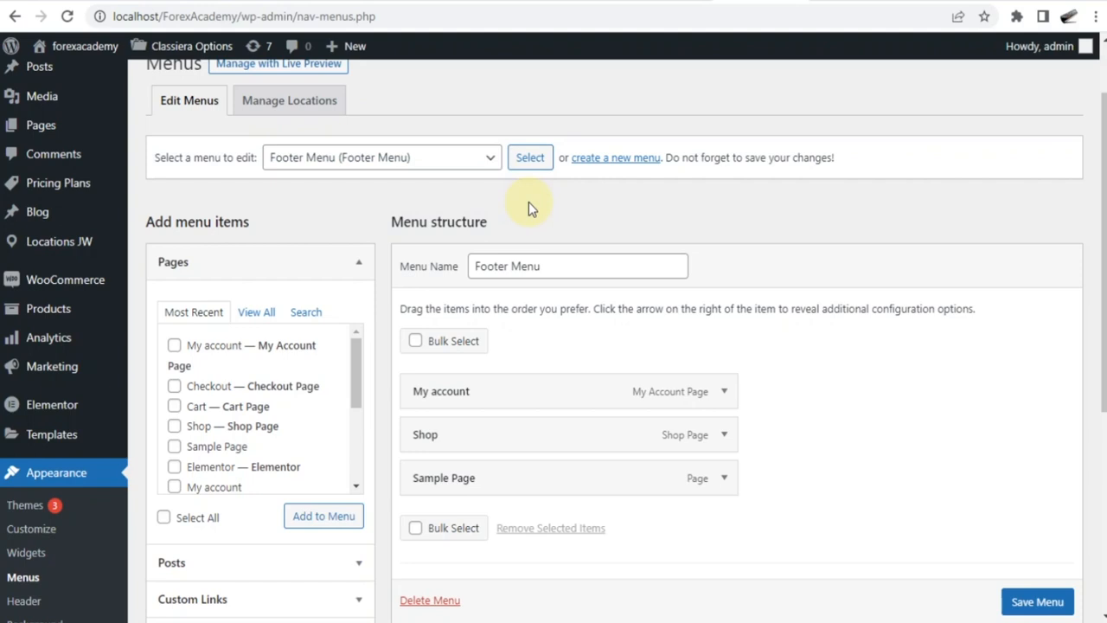
{"action": "left_click", "coordinate": [489, 158]}
{"action": "left_click", "coordinate": [488, 157]}
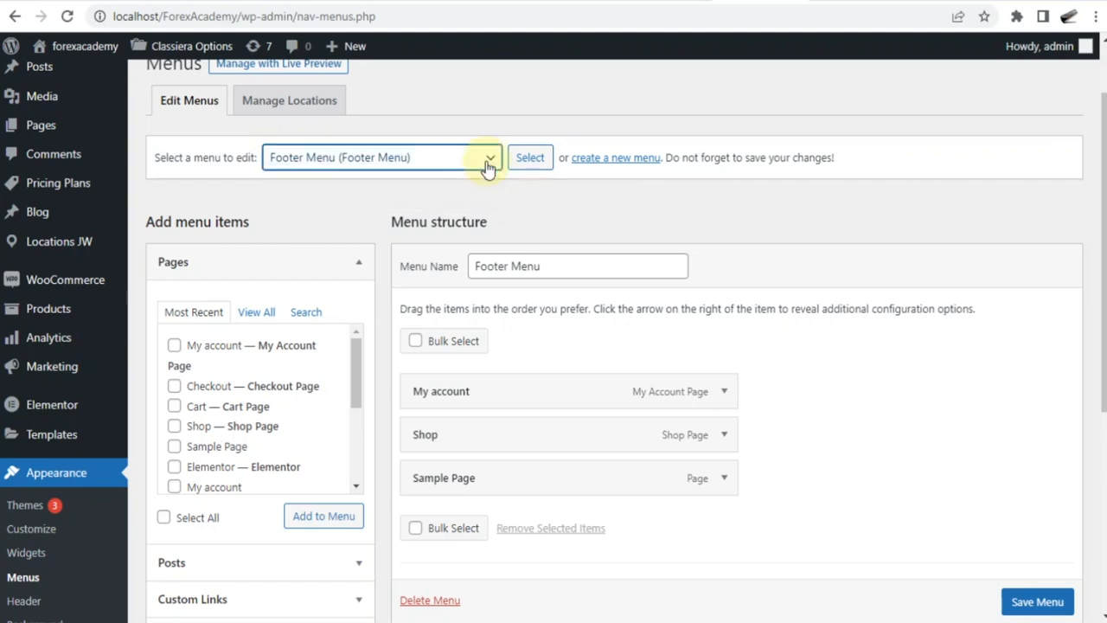
Step: Create a new menu named DECEMBER without assigning a display location
{"action": "left_click", "coordinate": [616, 160]}
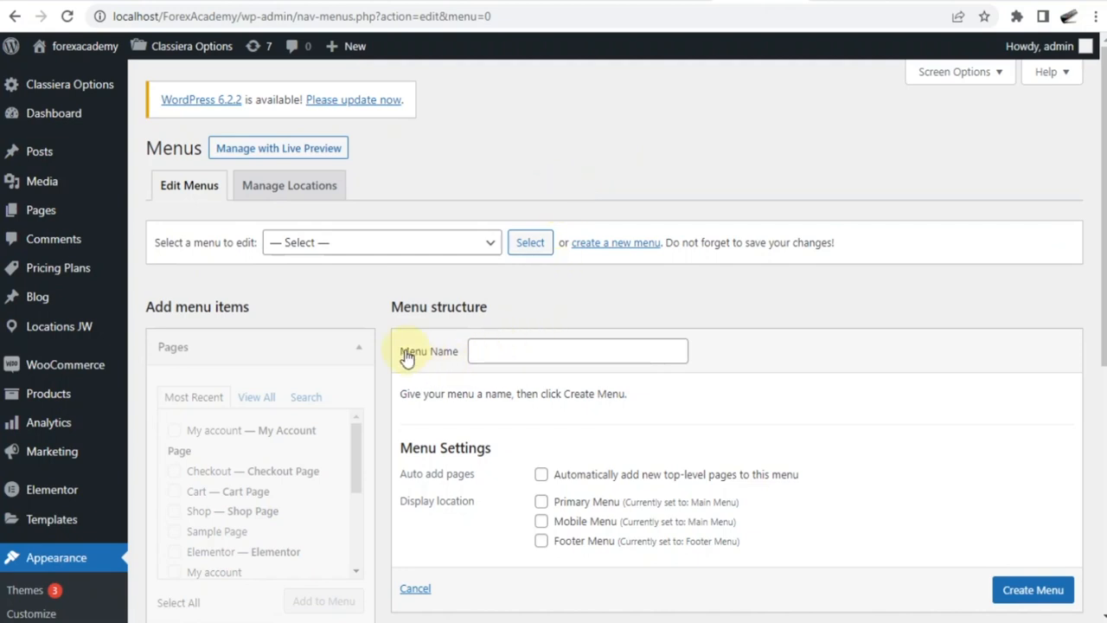
{"action": "left_click", "coordinate": [505, 348]}
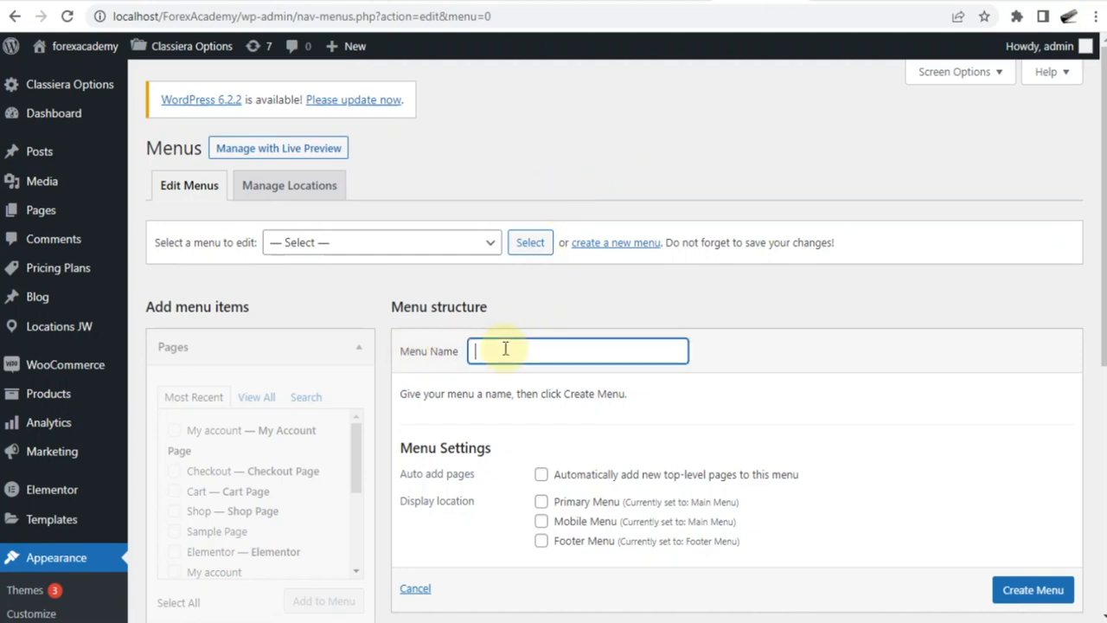
{"action": "key", "text": "Return"}
{"action": "type", "text": "BER"}
{"action": "scroll", "coordinate": [591, 393], "scroll_direction": "down", "scroll_amount": 1}
{"action": "scroll", "coordinate": [590, 394], "scroll_direction": "down", "scroll_amount": 1}
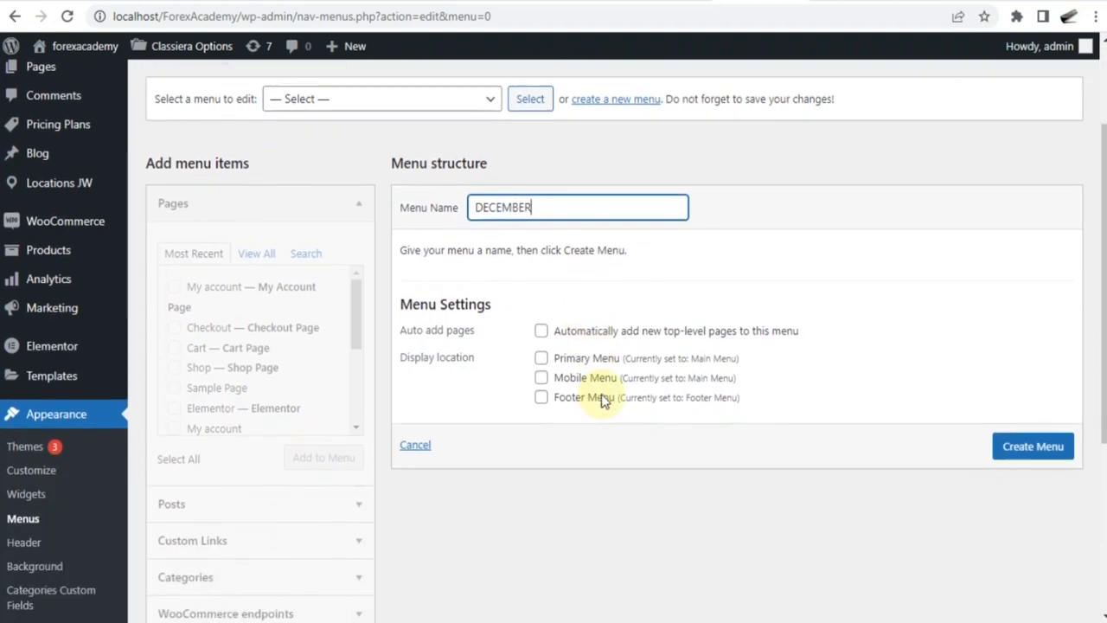
{"action": "left_click", "coordinate": [1022, 418]}
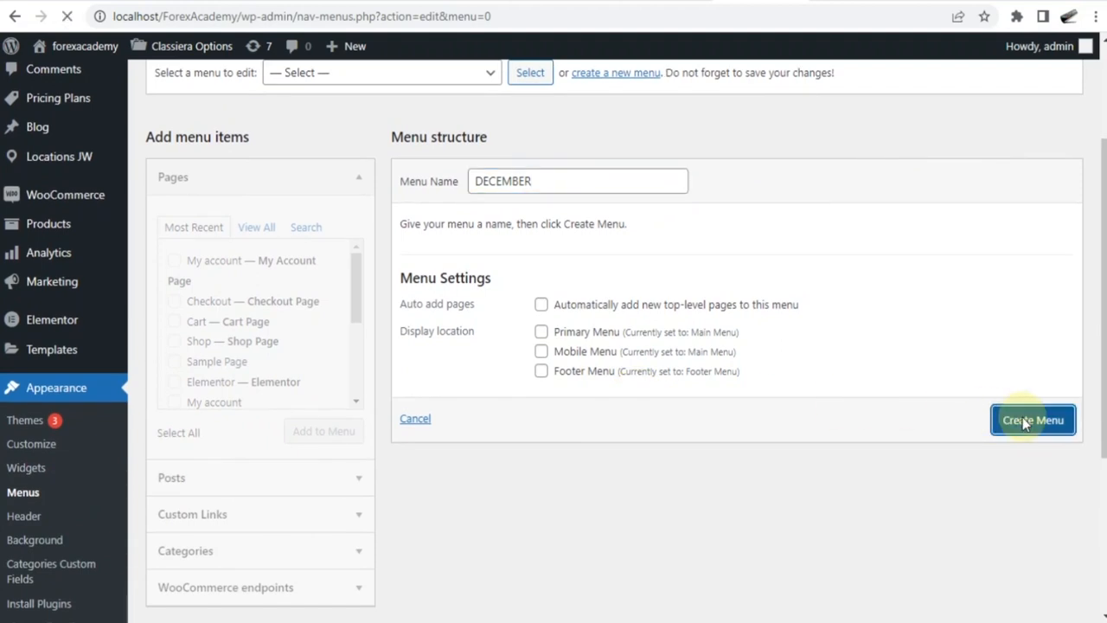
Step: Add the My account, Checkout, Cart, Shop and Sample Page pages to the DECEMBER menu, save it and check the list of menus
{"action": "scroll", "coordinate": [795, 344], "scroll_direction": "down", "scroll_amount": 2}
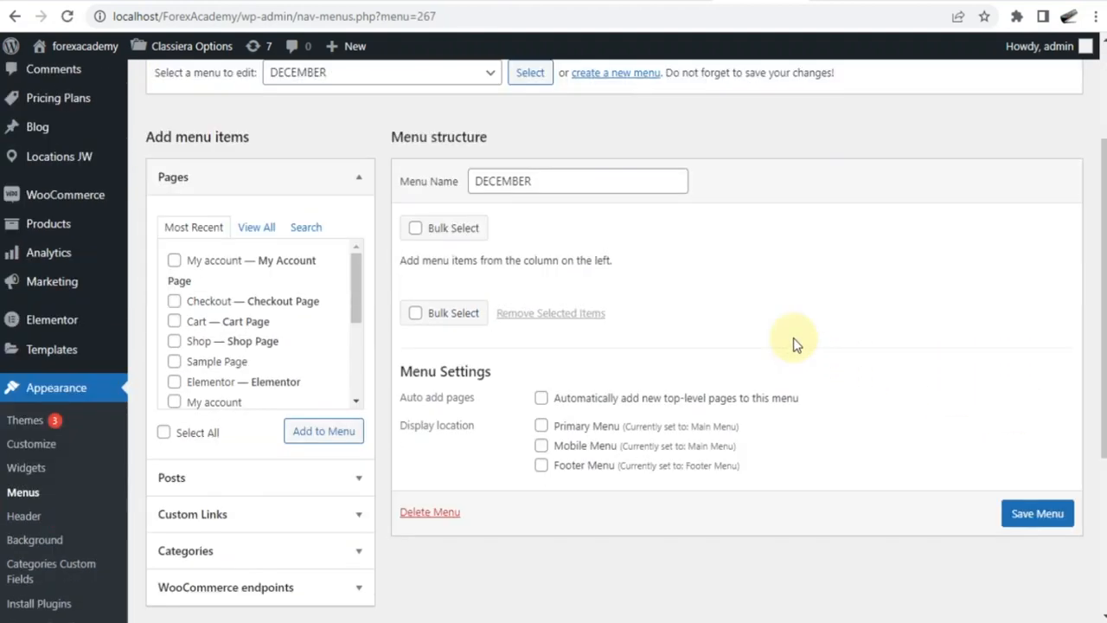
{"action": "scroll", "coordinate": [795, 344], "scroll_direction": "down", "scroll_amount": 1}
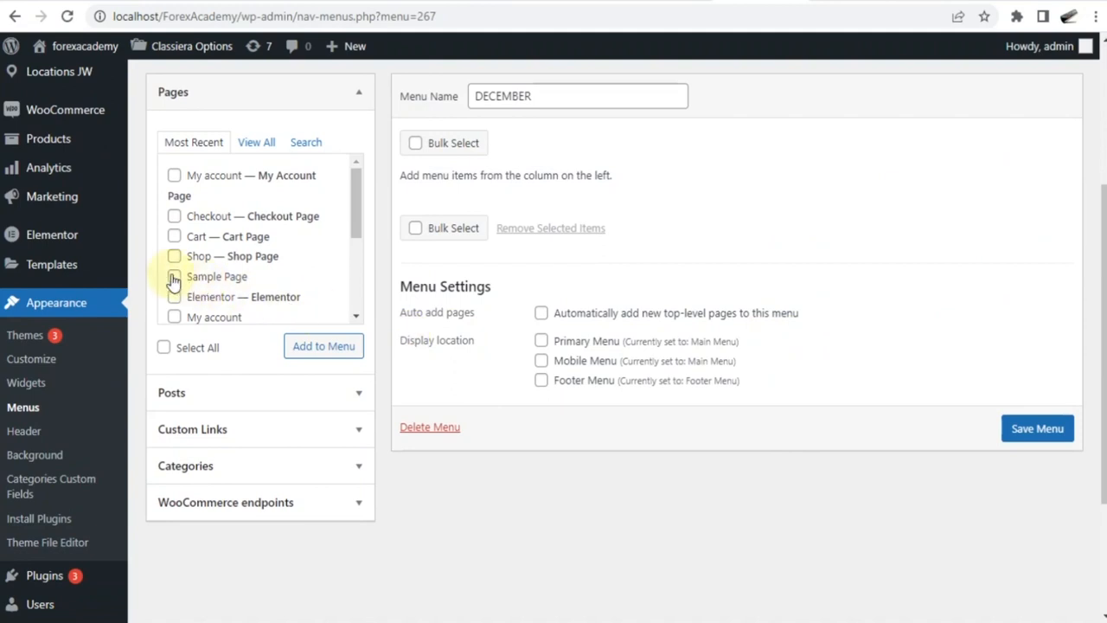
{"action": "left_click", "coordinate": [175, 217]}
{"action": "left_click", "coordinate": [173, 175]}
{"action": "left_click", "coordinate": [313, 346]}
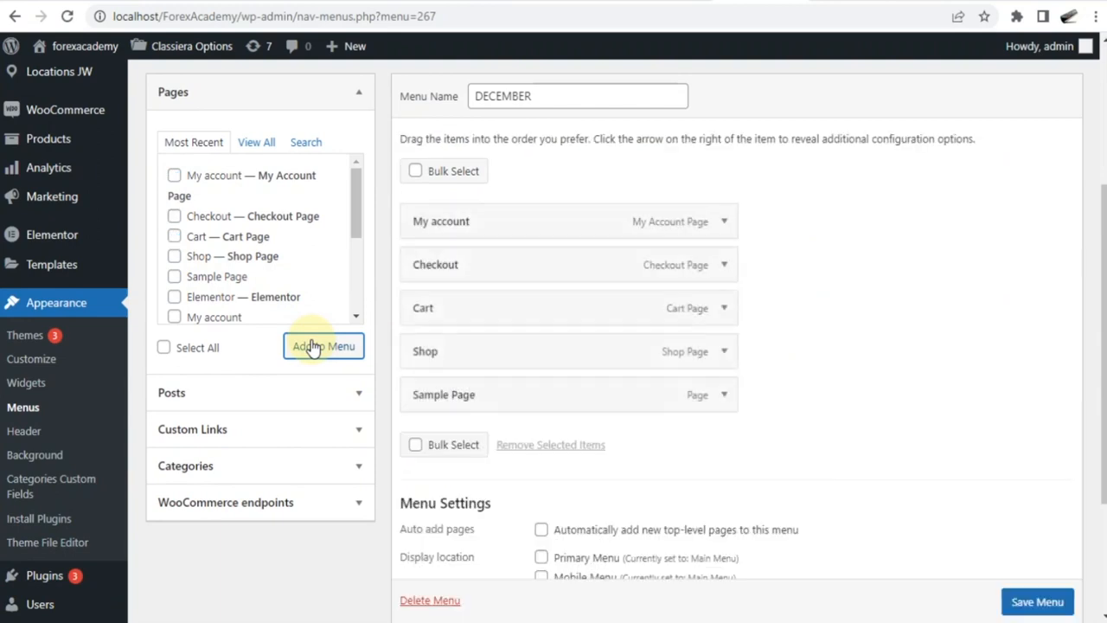
{"action": "scroll", "coordinate": [964, 482], "scroll_direction": "down", "scroll_amount": 2}
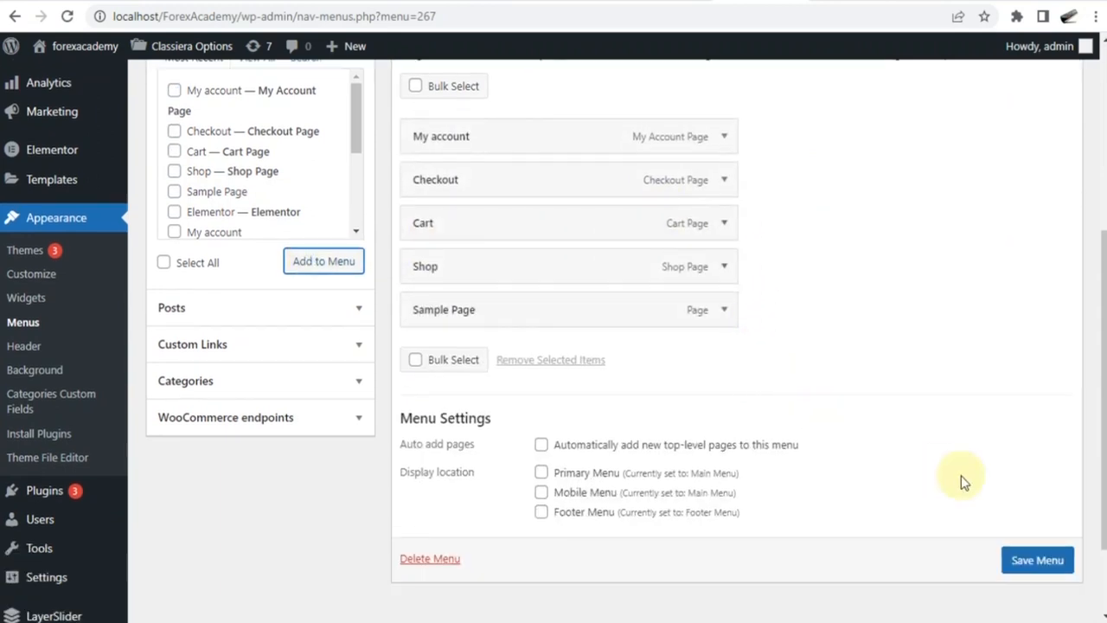
{"action": "left_click", "coordinate": [1031, 559]}
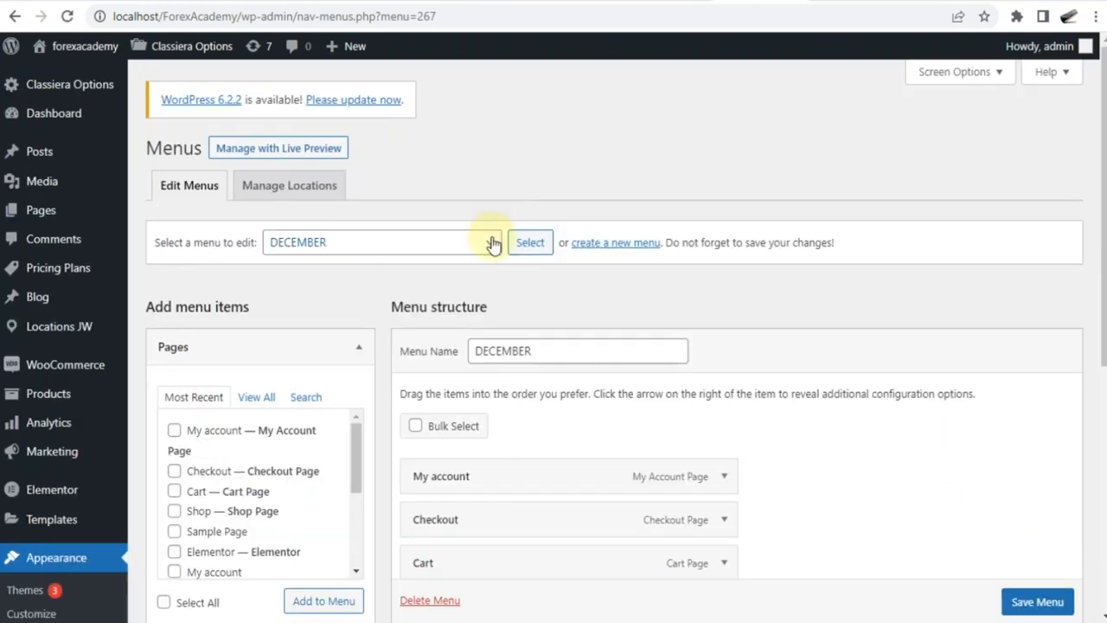
{"action": "left_click", "coordinate": [490, 242]}
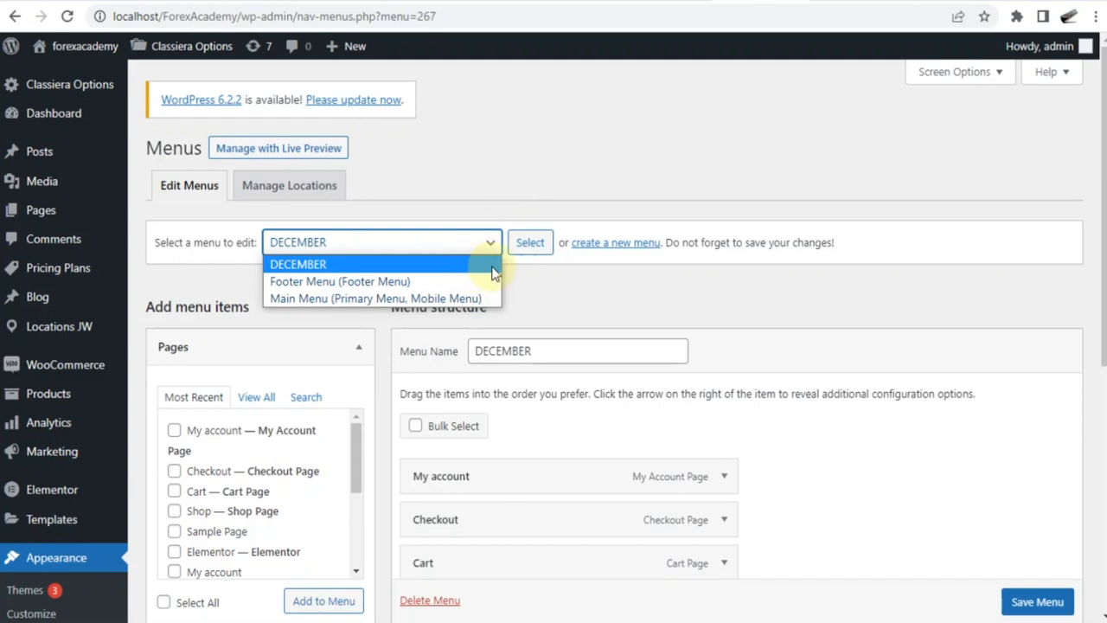
Step: Assign the DECEMBER menu to the Footer Menu display location and save the menu
{"action": "scroll", "coordinate": [536, 212], "scroll_direction": "down", "scroll_amount": 1}
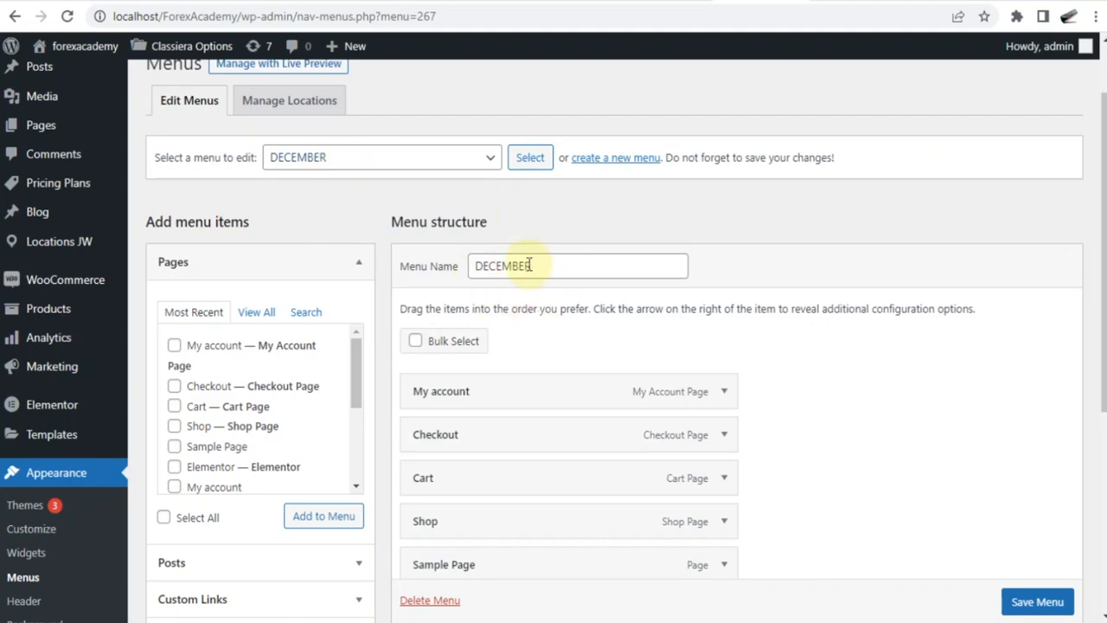
{"action": "scroll", "coordinate": [530, 265], "scroll_direction": "down", "scroll_amount": 5}
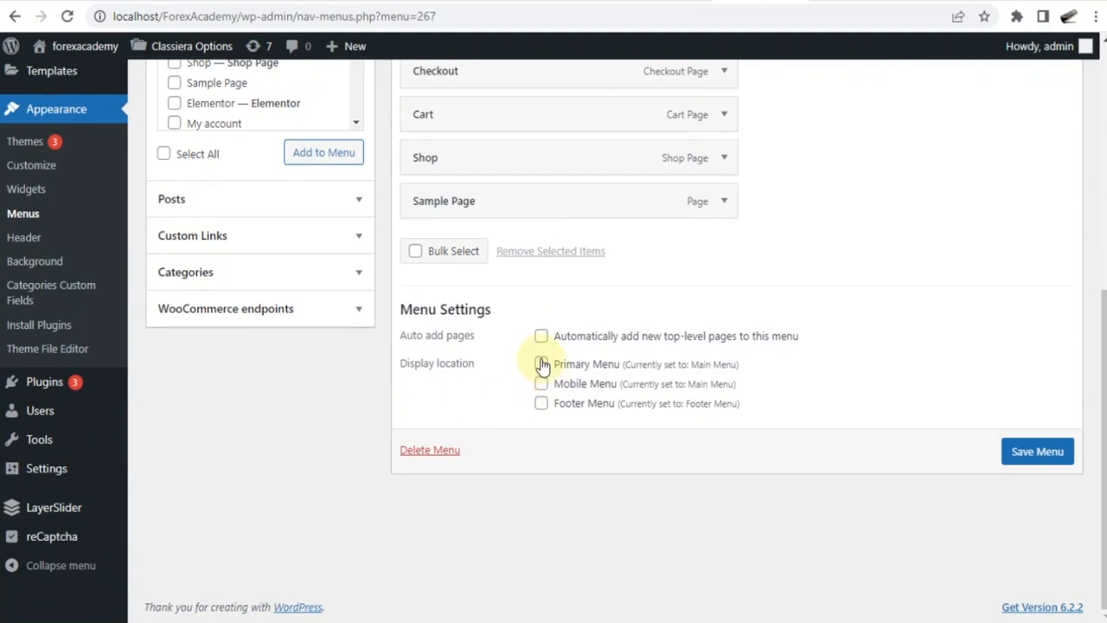
{"action": "left_click", "coordinate": [541, 406]}
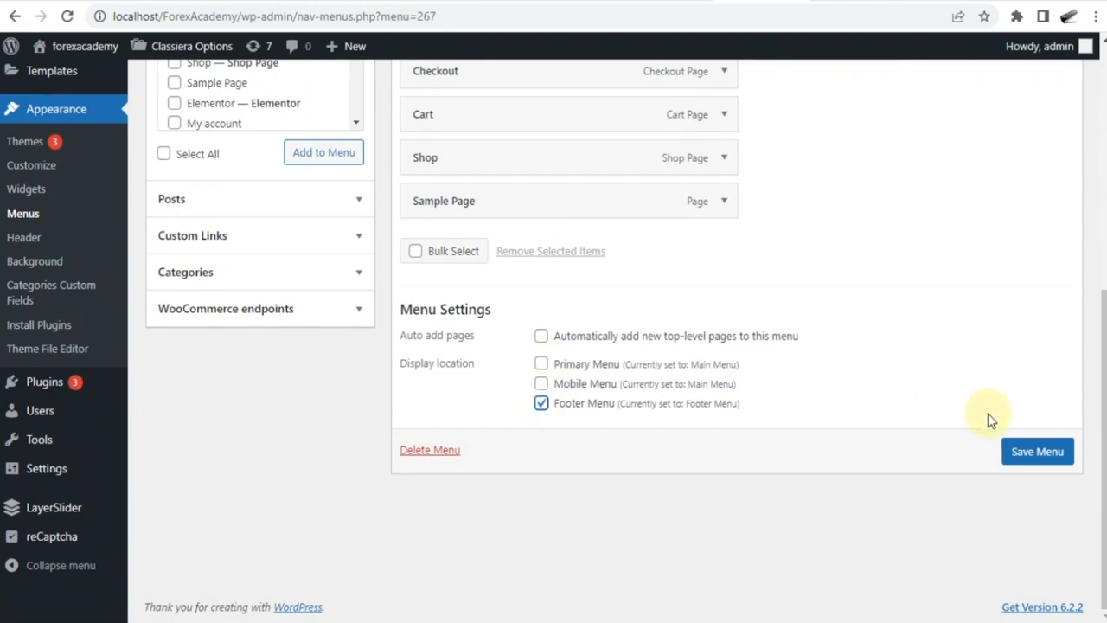
{"action": "left_click", "coordinate": [1025, 454]}
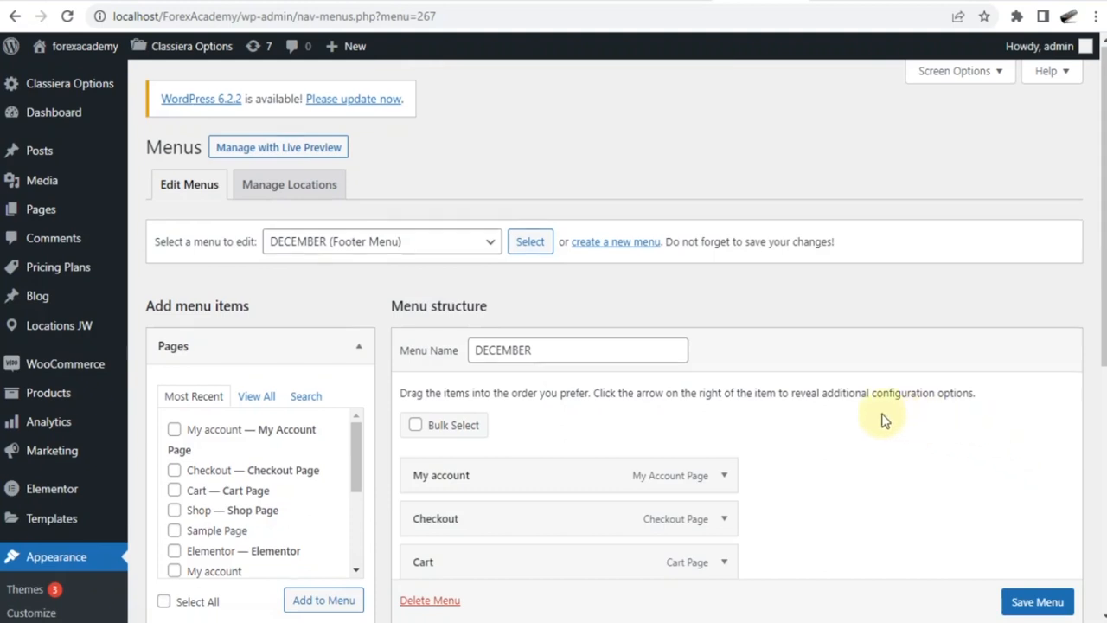
{"action": "scroll", "coordinate": [873, 407], "scroll_direction": "down", "scroll_amount": 4}
{"action": "scroll", "coordinate": [864, 397], "scroll_direction": "up", "scroll_amount": 4}
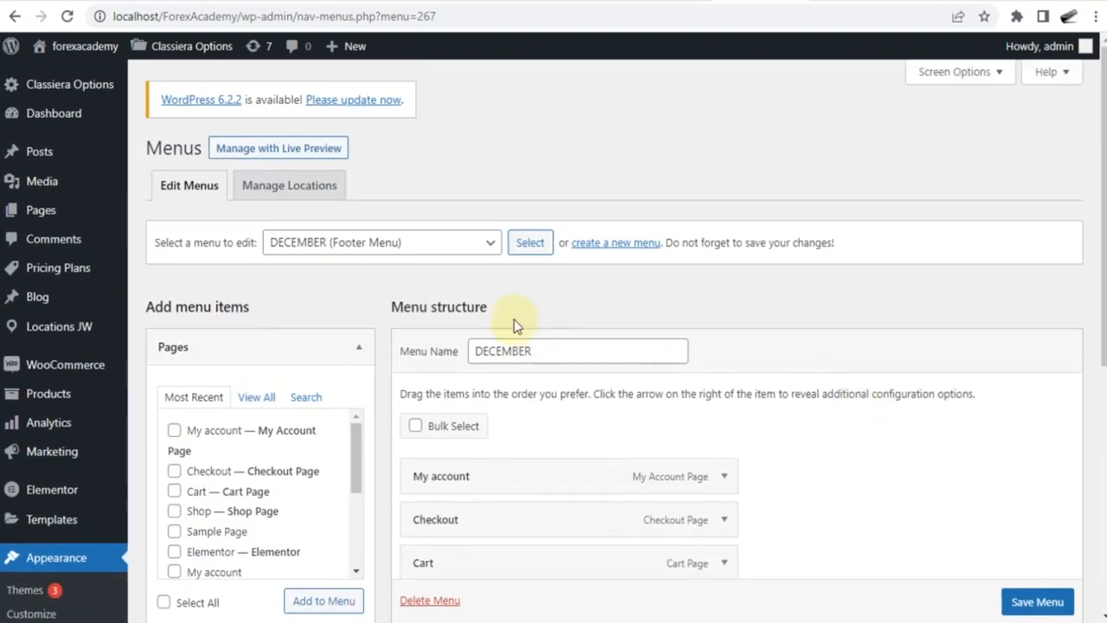
{"action": "left_click", "coordinate": [490, 244]}
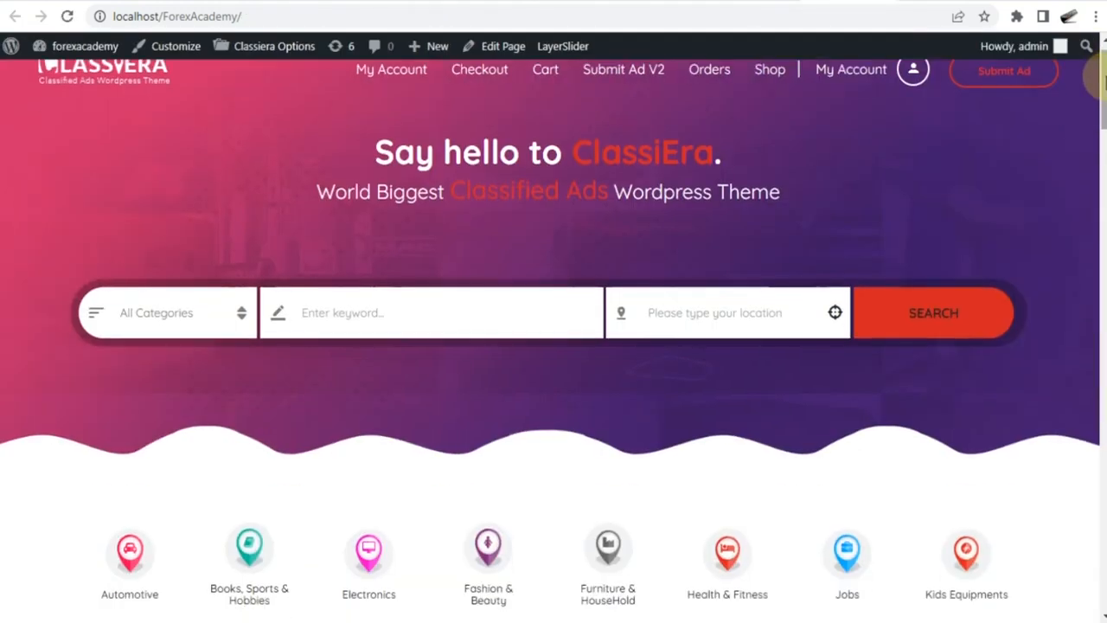
Step: Check the DECEMBER menu's links in the live homepage footer, then review its items in the menu editor
{"action": "left_click_drag", "start_coordinate": [1104, 82], "coordinate": [1088, 605]}
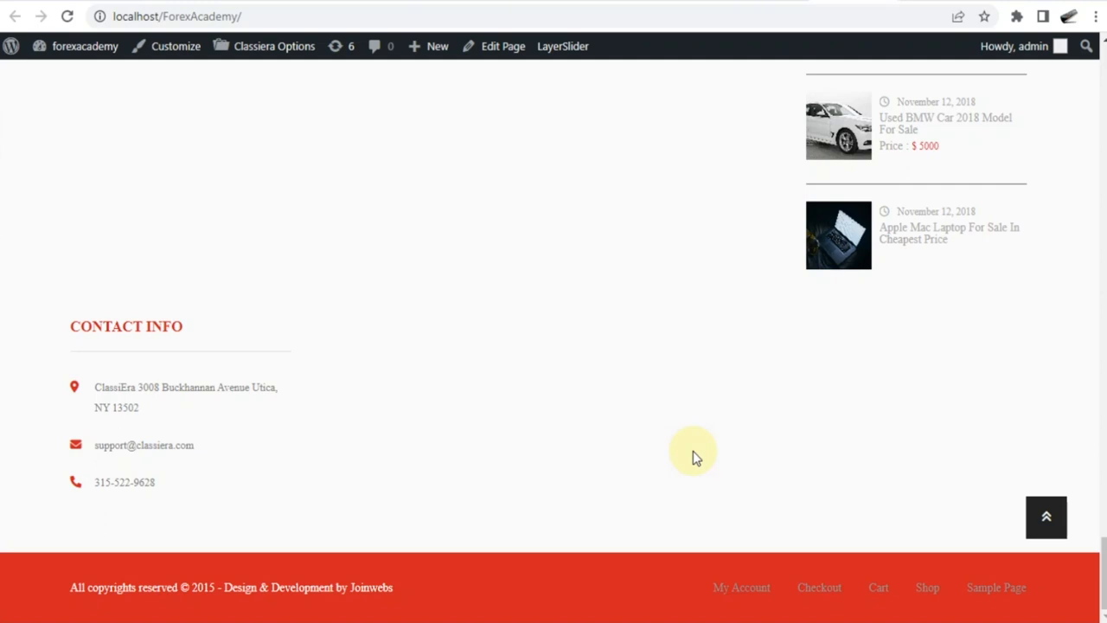
{"action": "left_click", "coordinate": [698, 1]}
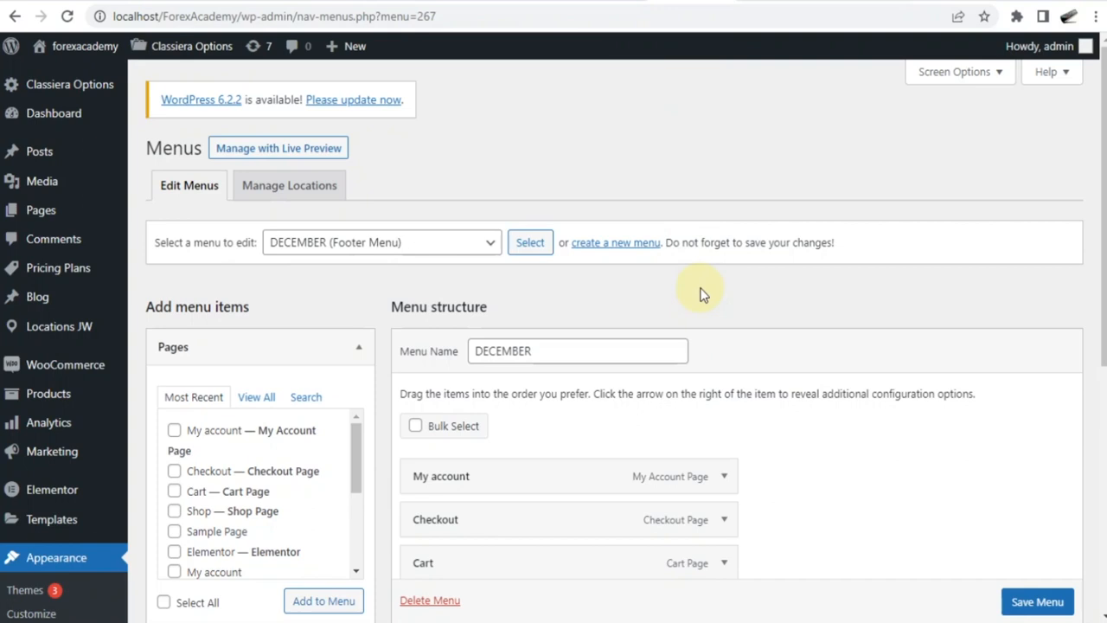
{"action": "scroll", "coordinate": [700, 294], "scroll_direction": "down", "scroll_amount": 3}
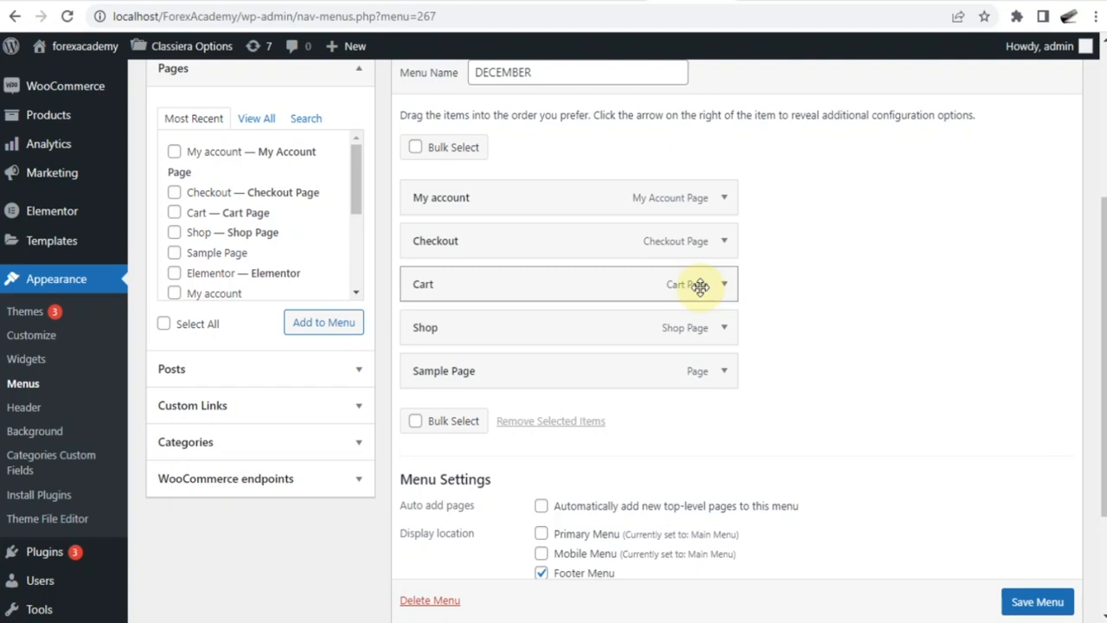
Step: Open the Footer Menu for editing, assign it to the Footer Menu display location and save it
{"action": "scroll", "coordinate": [700, 287], "scroll_direction": "up", "scroll_amount": 4}
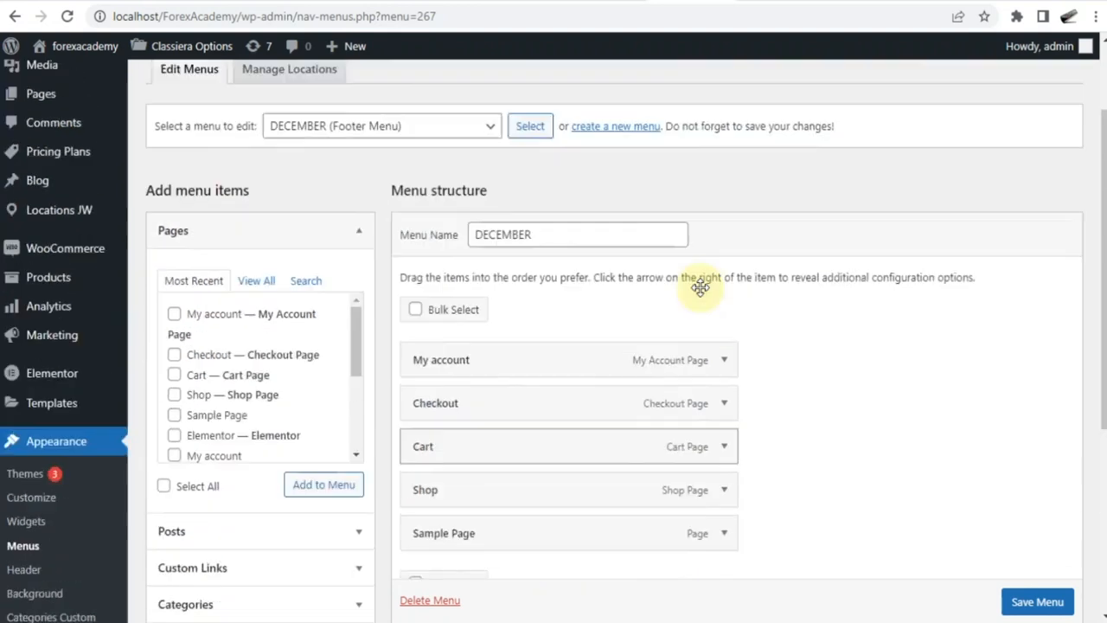
{"action": "scroll", "coordinate": [654, 310], "scroll_direction": "down", "scroll_amount": 1}
{"action": "left_click", "coordinate": [488, 160]}
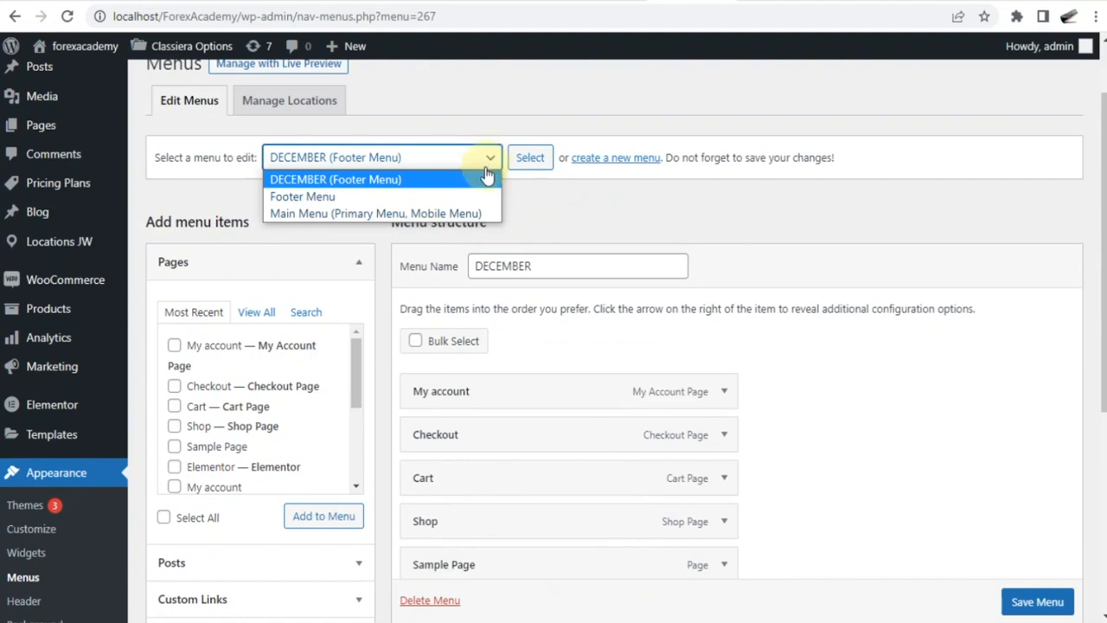
{"action": "left_click", "coordinate": [427, 198]}
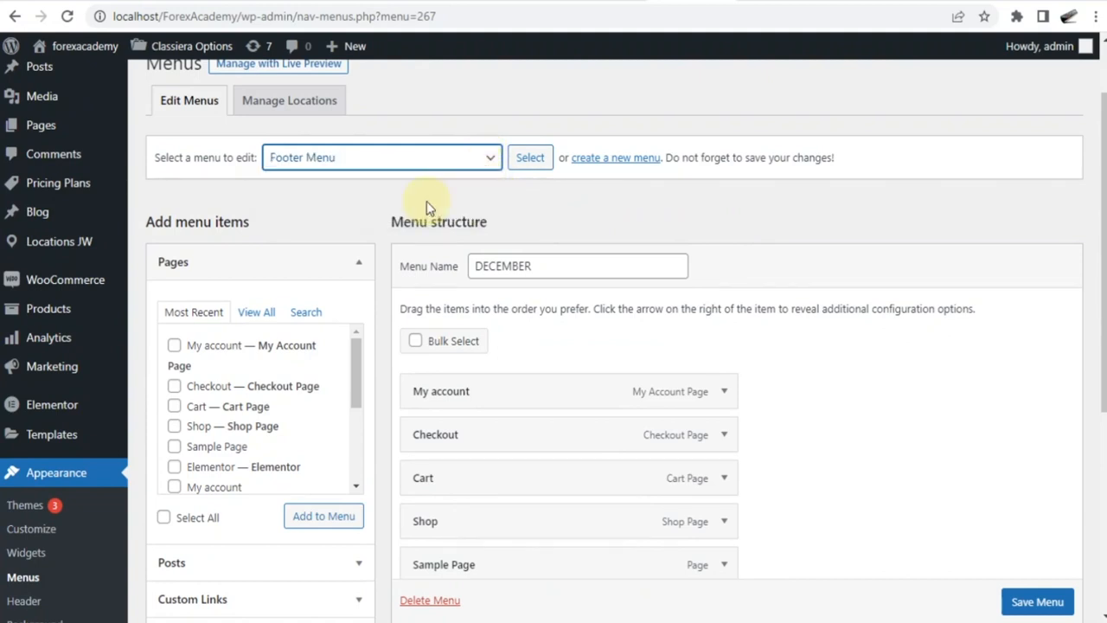
{"action": "left_click", "coordinate": [530, 162]}
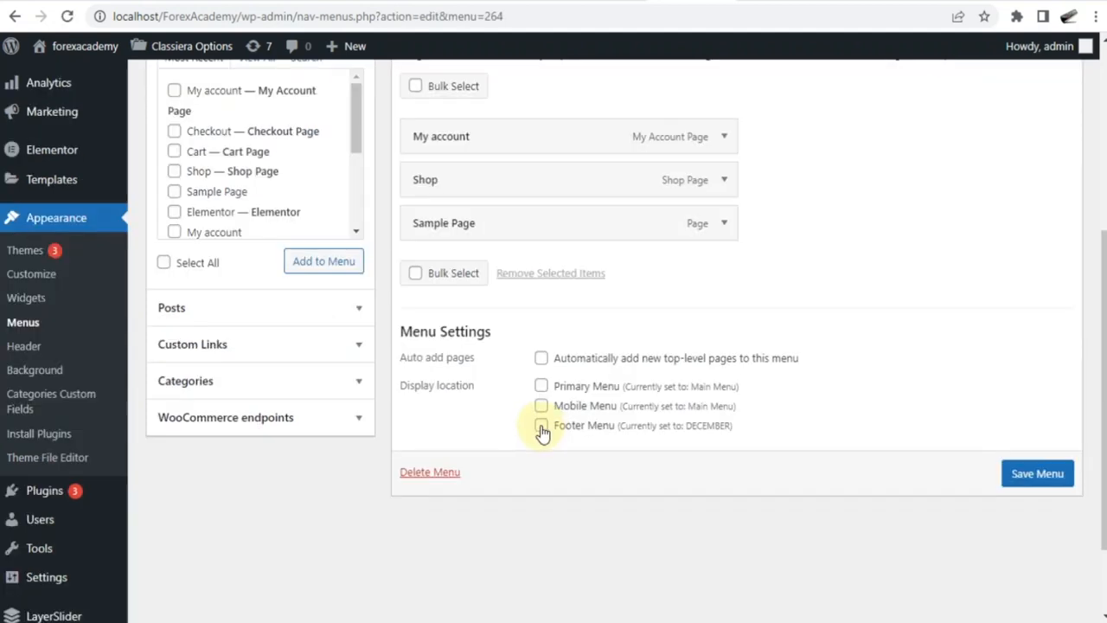
{"action": "left_click", "coordinate": [542, 427]}
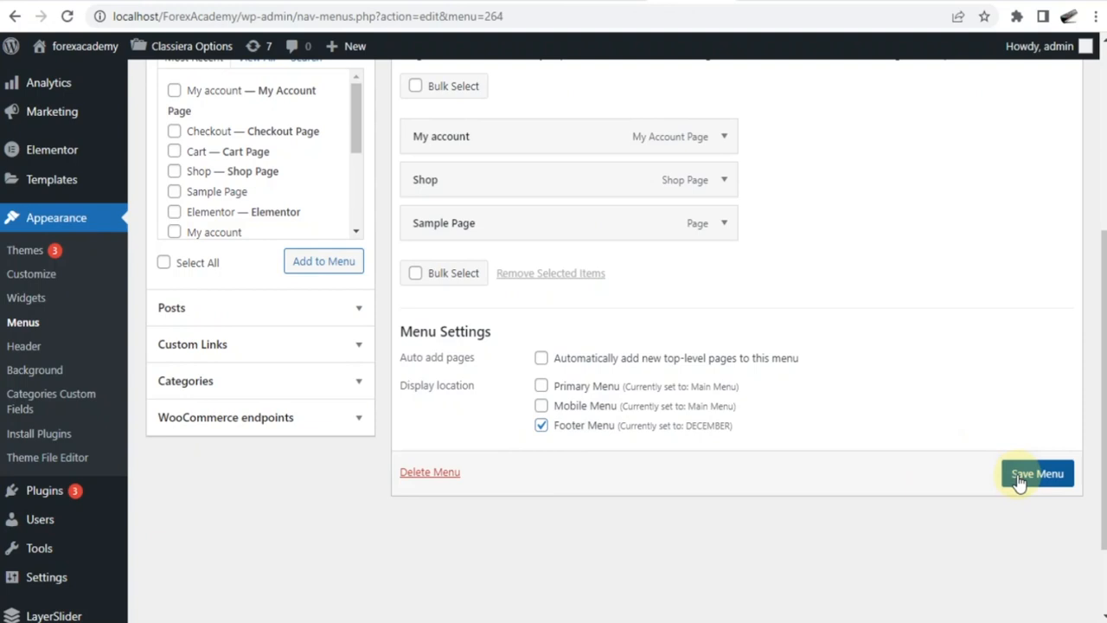
{"action": "left_click", "coordinate": [1046, 477]}
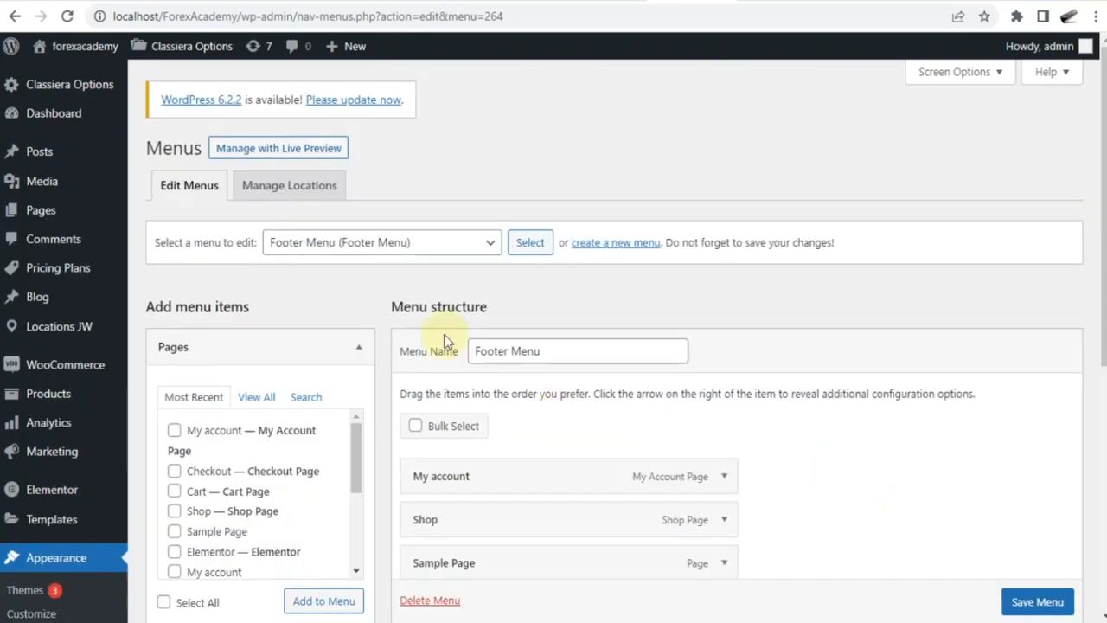
Step: Reload the live homepage to check its footer links, then review the list of menus in the menu editor
{"action": "left_click", "coordinate": [852, 1]}
{"action": "key", "text": "F5"}
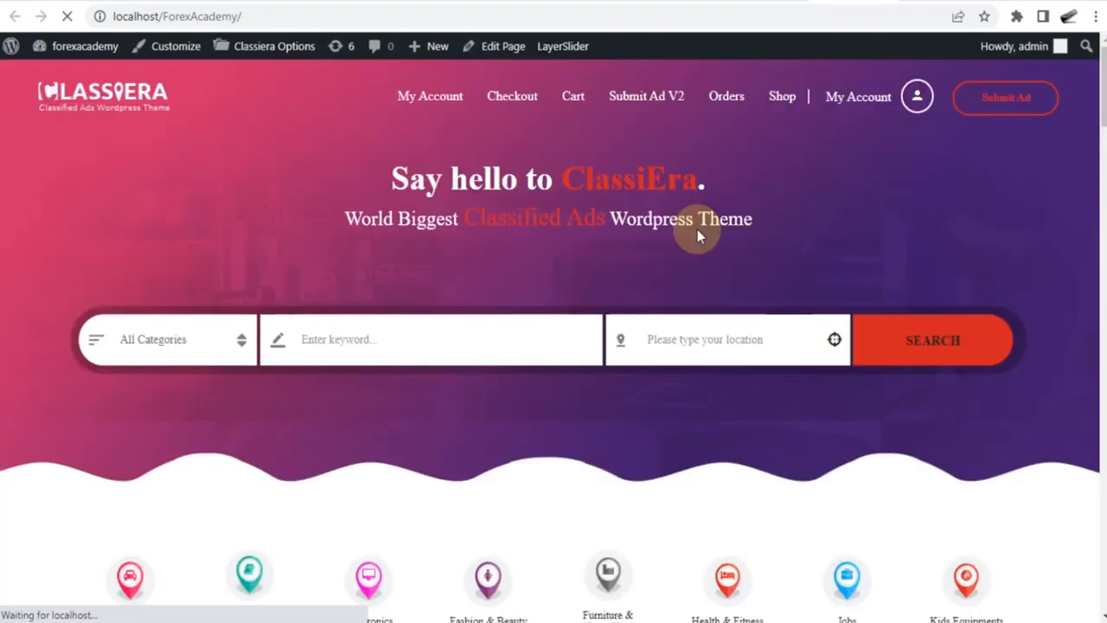
{"action": "scroll", "coordinate": [697, 229], "scroll_direction": "down", "scroll_amount": 7}
{"action": "scroll", "coordinate": [554, 345], "scroll_direction": "down", "scroll_amount": 10}
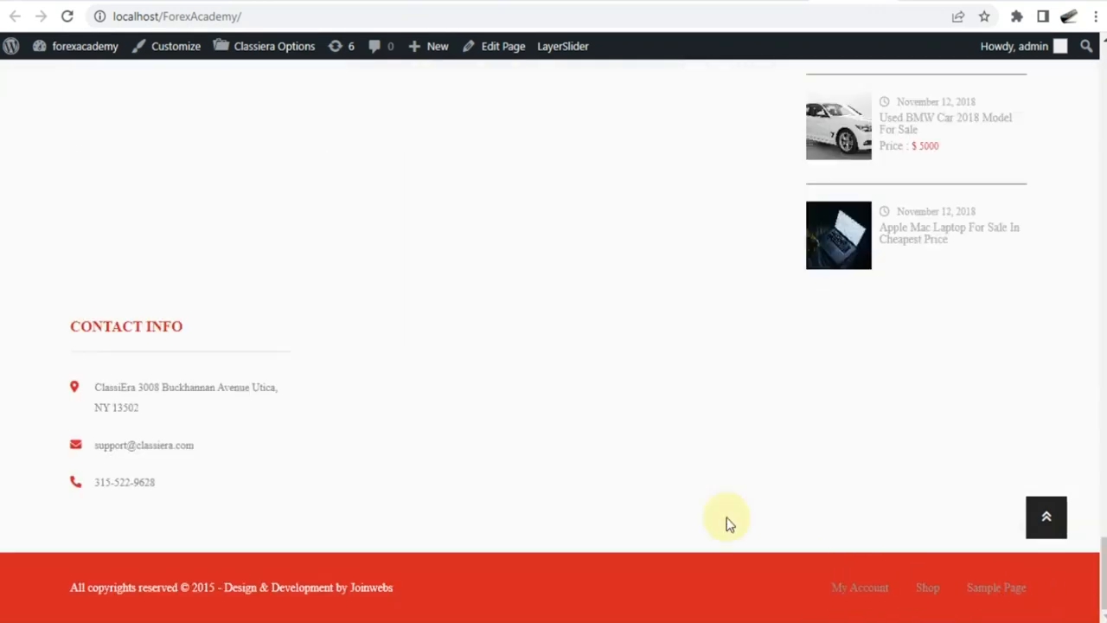
{"action": "scroll", "coordinate": [731, 388], "scroll_direction": "up", "scroll_amount": 10}
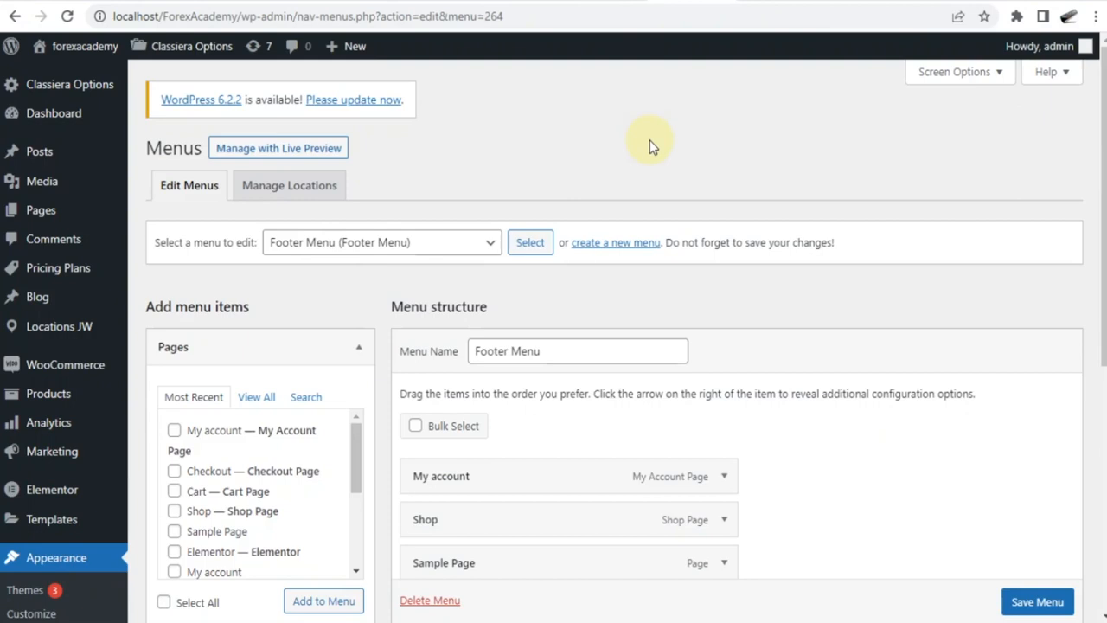
{"action": "left_click", "coordinate": [490, 249]}
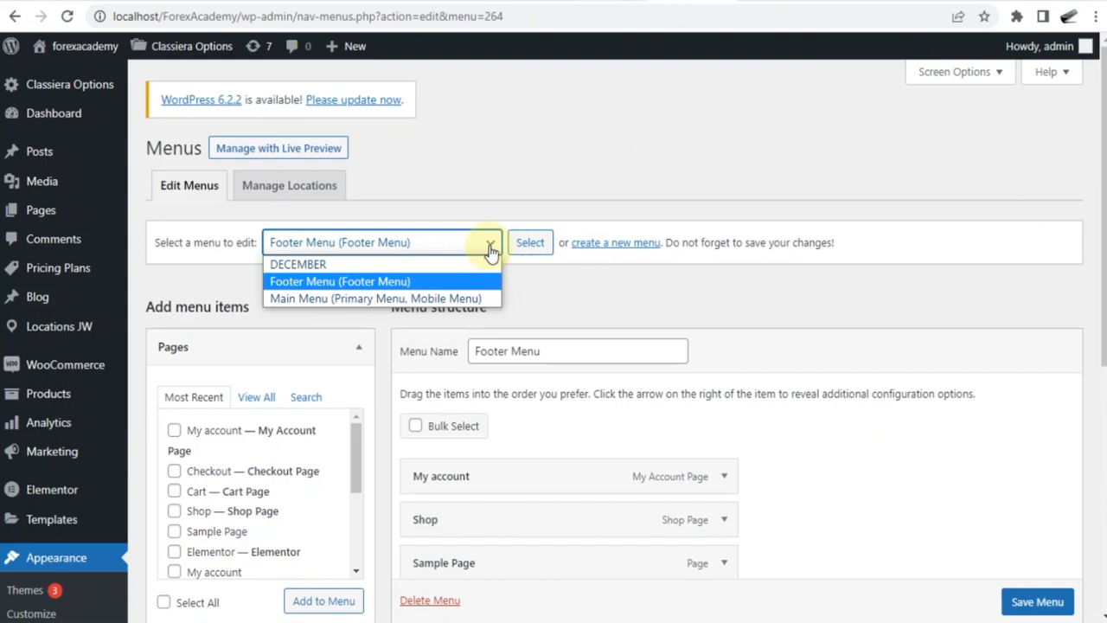
{"action": "left_click", "coordinate": [515, 140]}
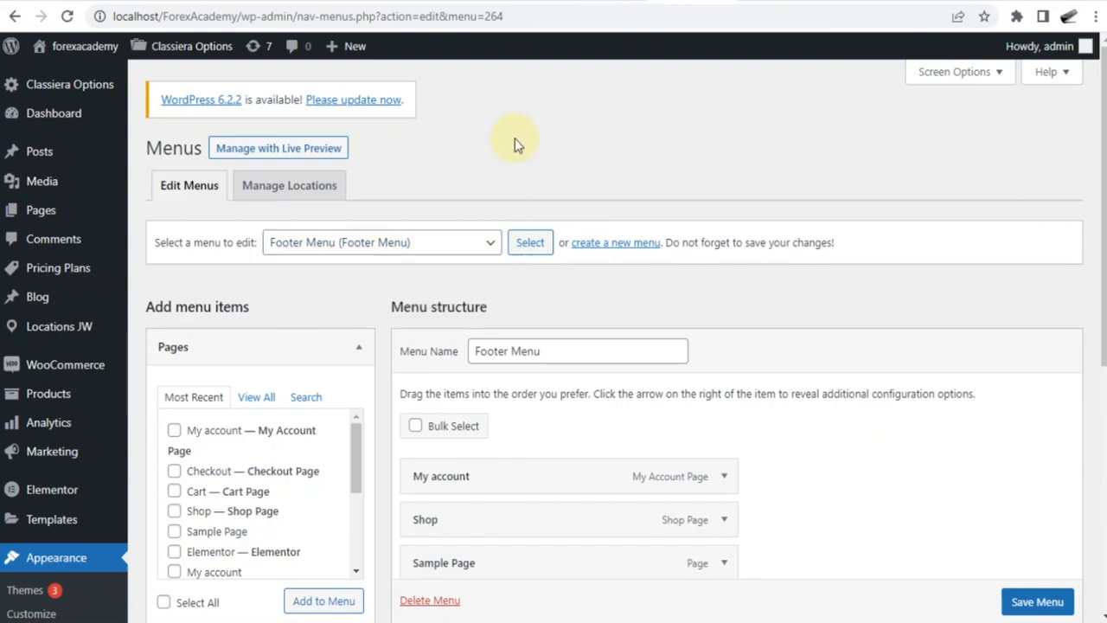